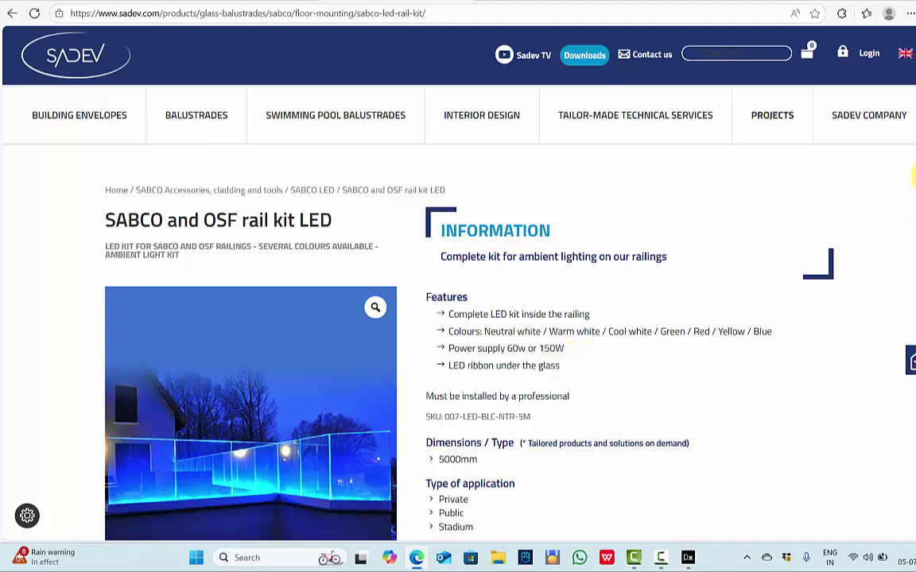
- Open the SABCO catalogue PDF from the downloads on the SABCO and OSF rail kit LED page
{"action": "scroll", "coordinate": [458, 342], "scroll_direction": "down", "scroll_amount": 2}
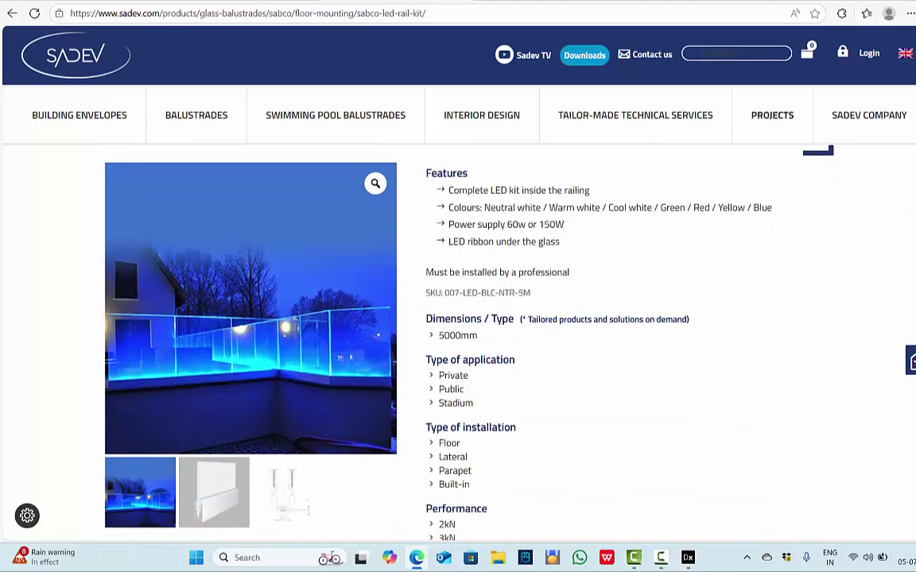
{"action": "scroll", "coordinate": [833, 357], "scroll_direction": "down", "scroll_amount": 6}
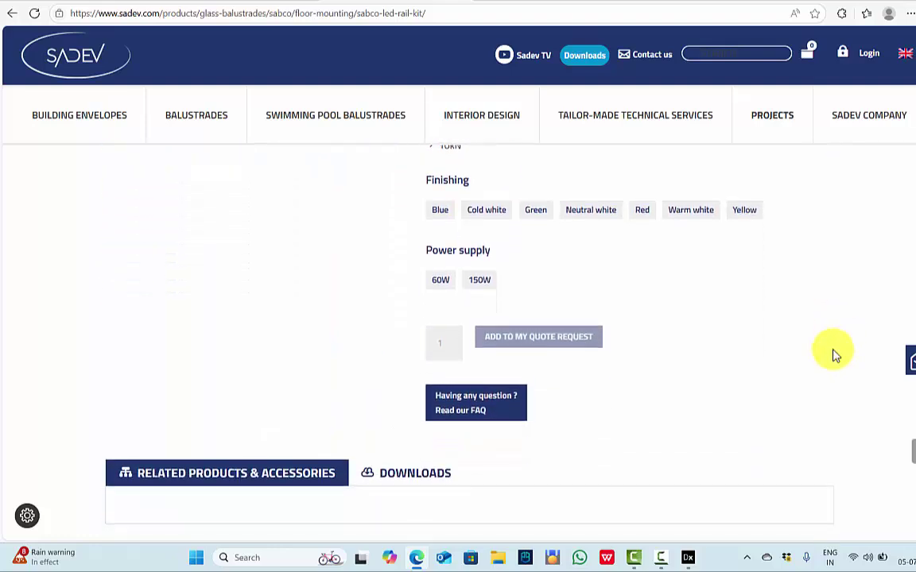
{"action": "scroll", "coordinate": [830, 366], "scroll_direction": "down", "scroll_amount": 3}
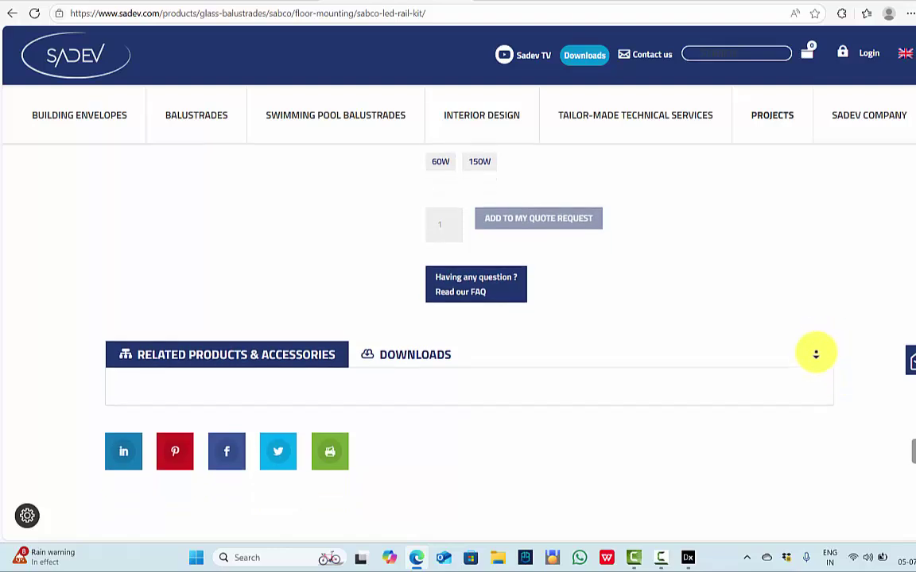
{"action": "scroll", "coordinate": [812, 384], "scroll_direction": "down", "scroll_amount": 1}
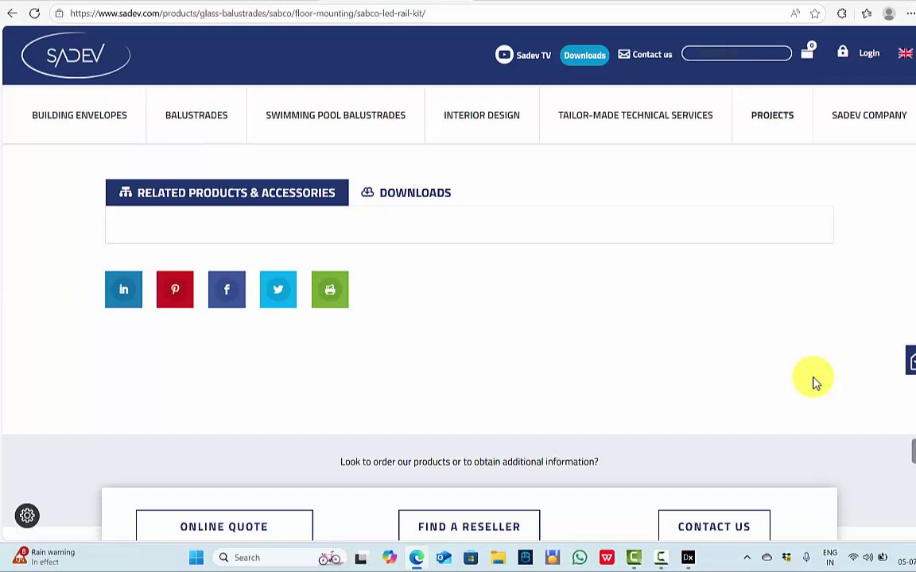
{"action": "scroll", "coordinate": [812, 376], "scroll_direction": "up", "scroll_amount": 2}
{"action": "left_click", "coordinate": [394, 350]}
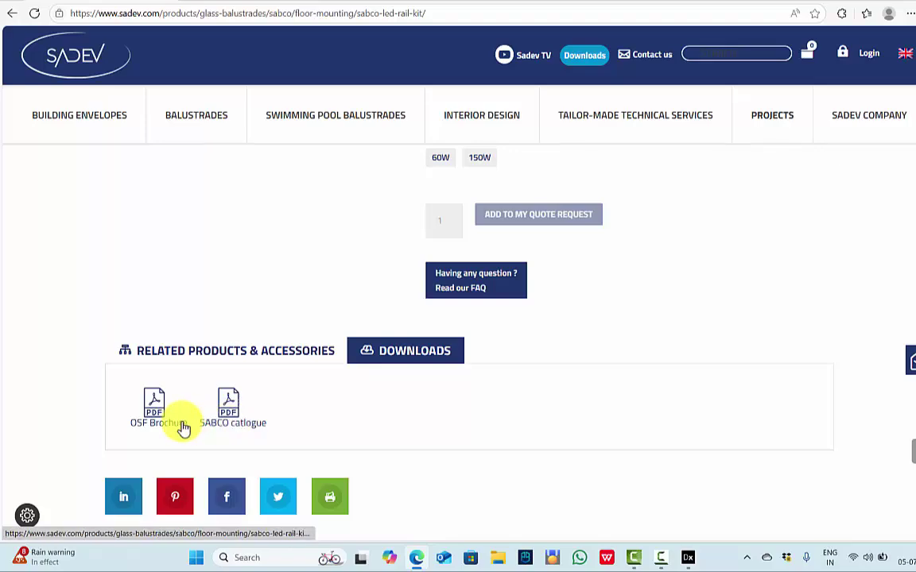
{"action": "left_click", "coordinate": [227, 411]}
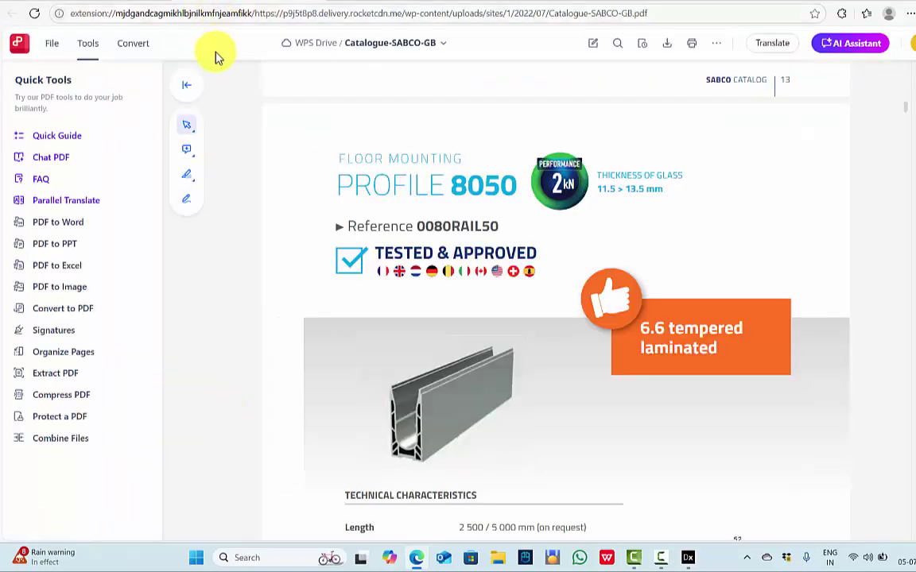
- Collapse the quick tools list and go to the floor mounting Profile 7030 page of the catalogue
{"action": "left_click", "coordinate": [187, 86]}
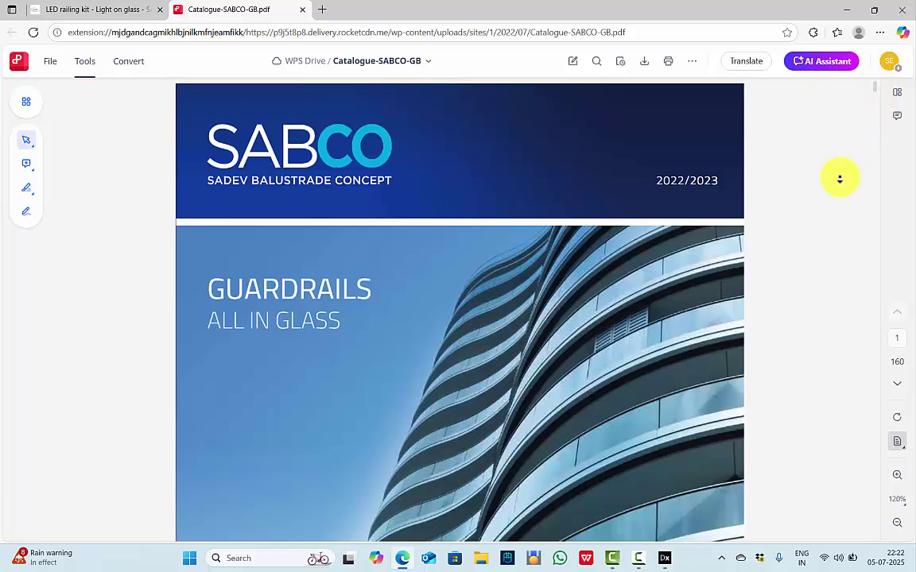
{"action": "scroll", "coordinate": [839, 179], "scroll_direction": "down", "scroll_amount": 10}
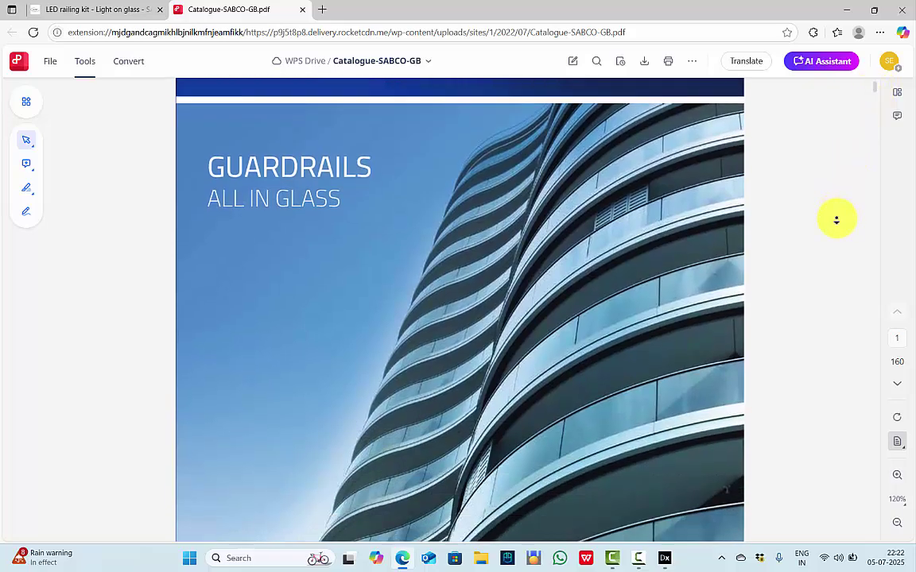
{"action": "scroll", "coordinate": [836, 220], "scroll_direction": "down", "scroll_amount": 10}
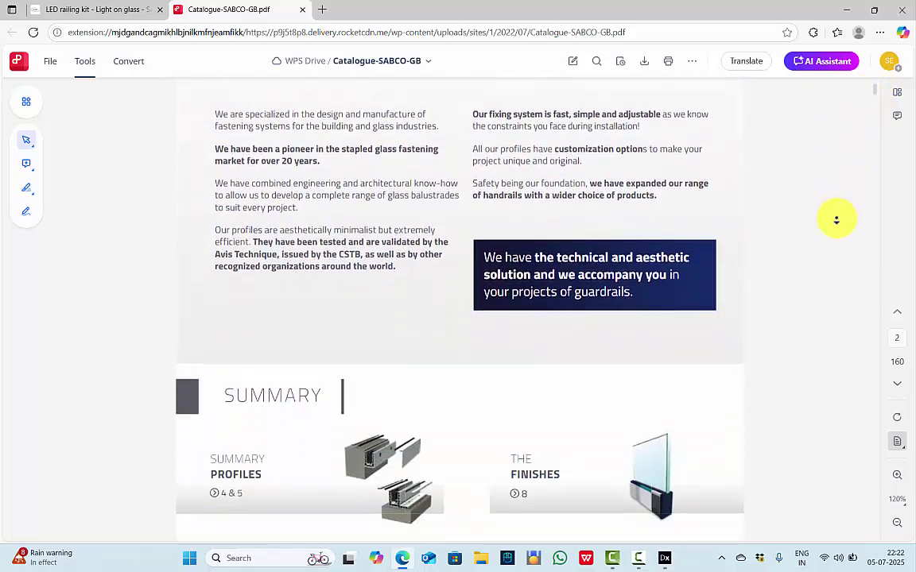
{"action": "scroll", "coordinate": [836, 219], "scroll_direction": "down", "scroll_amount": 10}
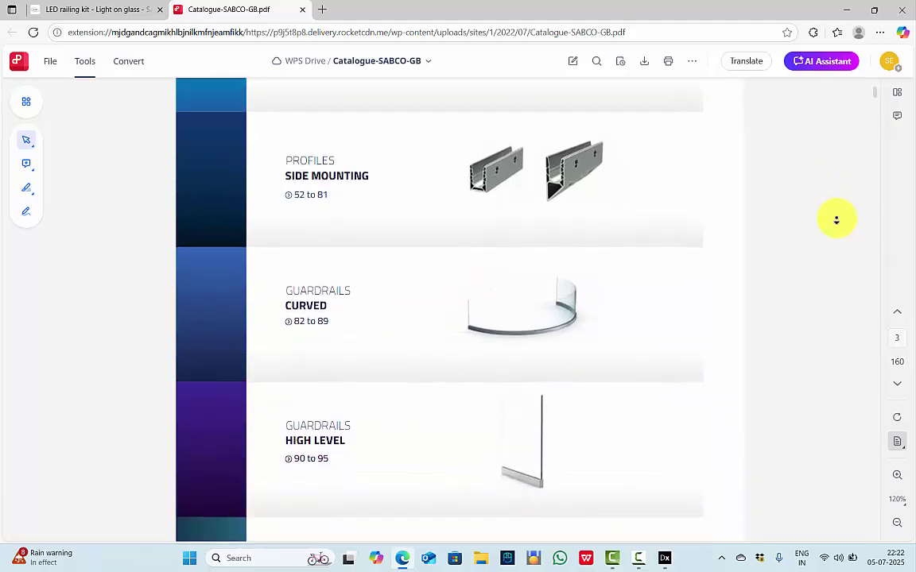
{"action": "scroll", "coordinate": [836, 219], "scroll_direction": "down", "scroll_amount": 5}
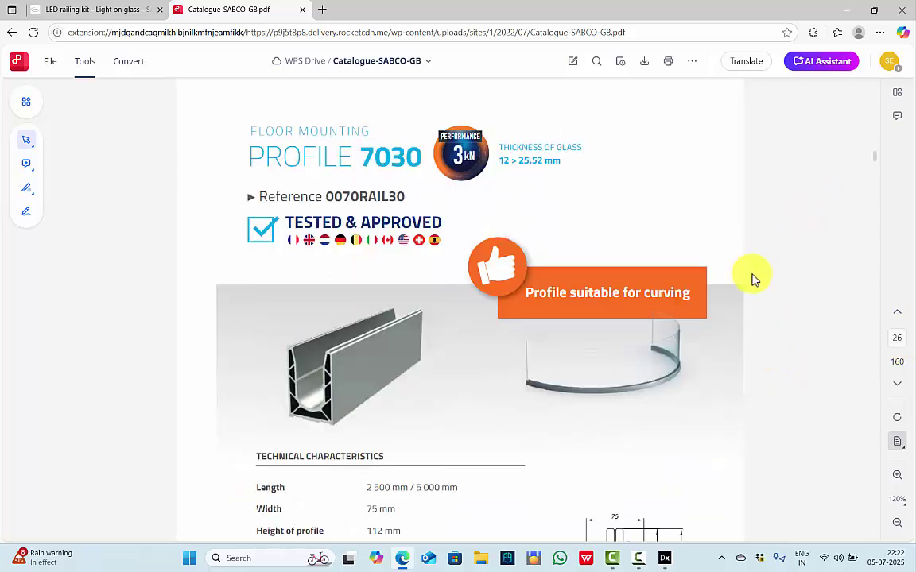
- Examine the technical characteristics and dimensioned section drawing of Profile 7030
{"action": "mouse_move", "coordinate": [790, 260]}
{"action": "middle_mouse_down"}
{"action": "mouse_move", "coordinate": [793, 340]}
{"action": "mouse_move", "coordinate": [628, 354]}
{"action": "middle_mouse_up"}
{"action": "scroll", "coordinate": [628, 354], "scroll_direction": "up", "scroll_amount": 1, "text": "ctrl"}
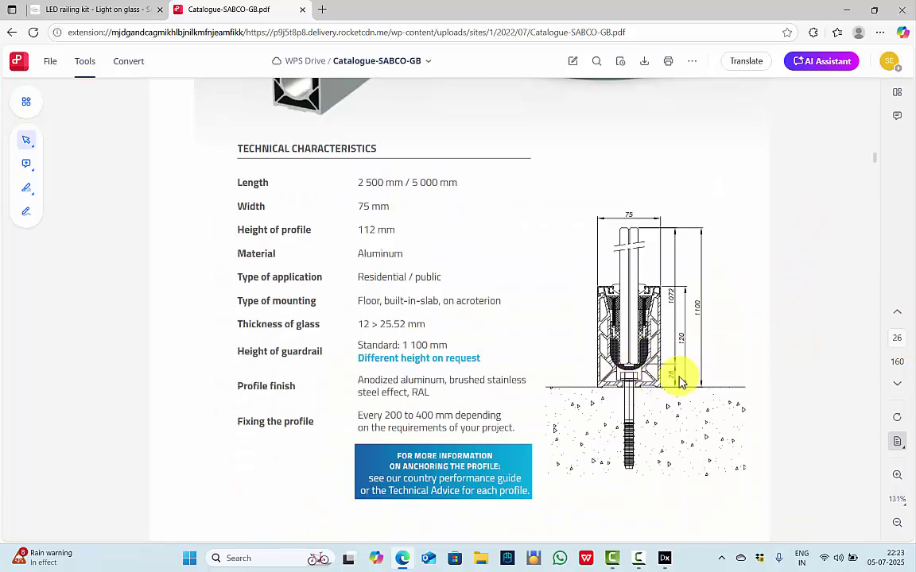
{"action": "left_click_drag", "start_coordinate": [357, 300], "coordinate": [494, 298]}
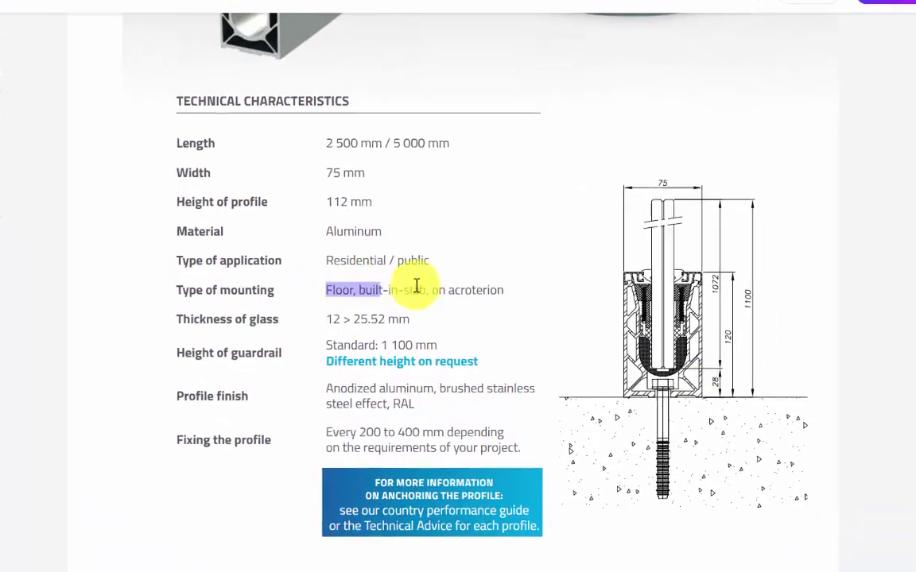
{"action": "left_click", "coordinate": [330, 410]}
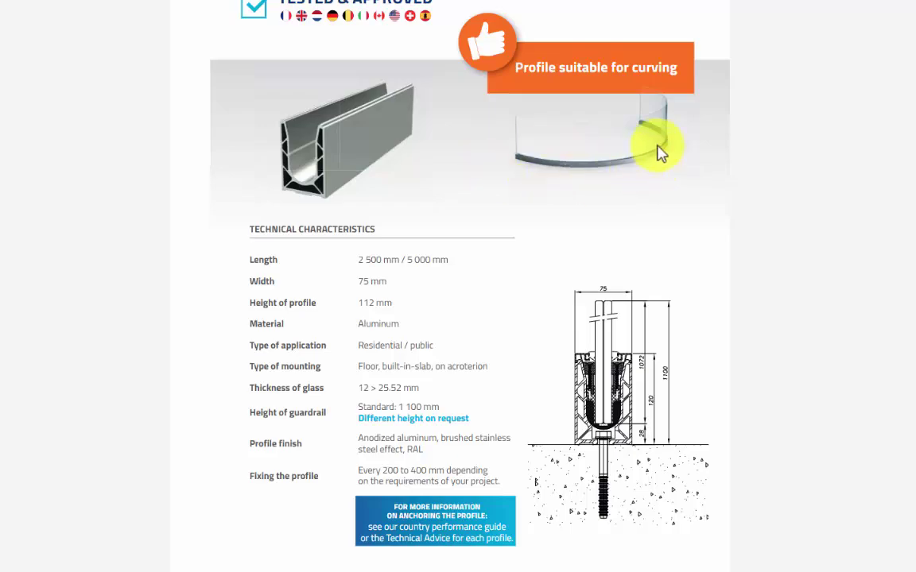
{"action": "scroll", "coordinate": [348, 365], "scroll_direction": "up", "scroll_amount": 4, "text": "ctrl"}
{"action": "scroll", "coordinate": [607, 340], "scroll_direction": "down", "scroll_amount": 6, "text": "ctrl"}
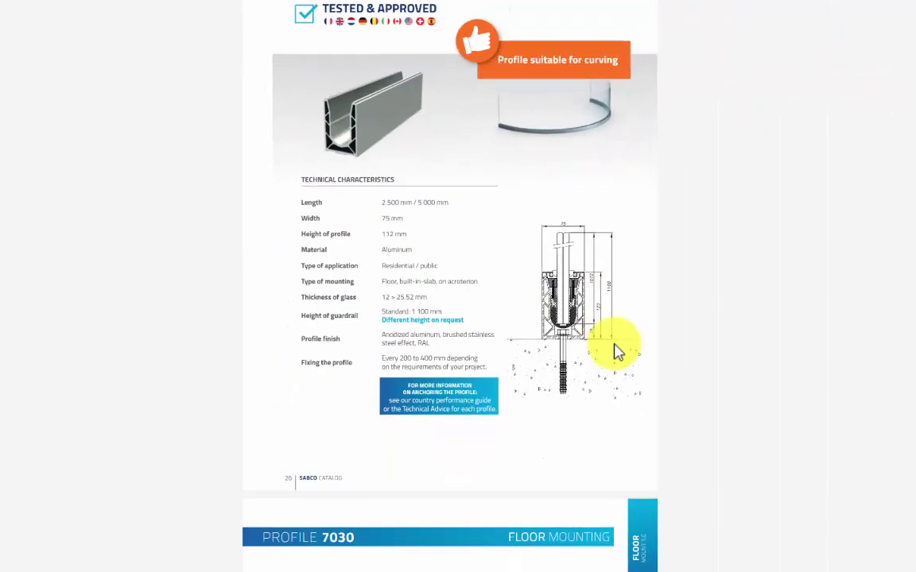
{"action": "scroll", "coordinate": [607, 340], "scroll_direction": "up", "scroll_amount": 5, "text": "ctrl"}
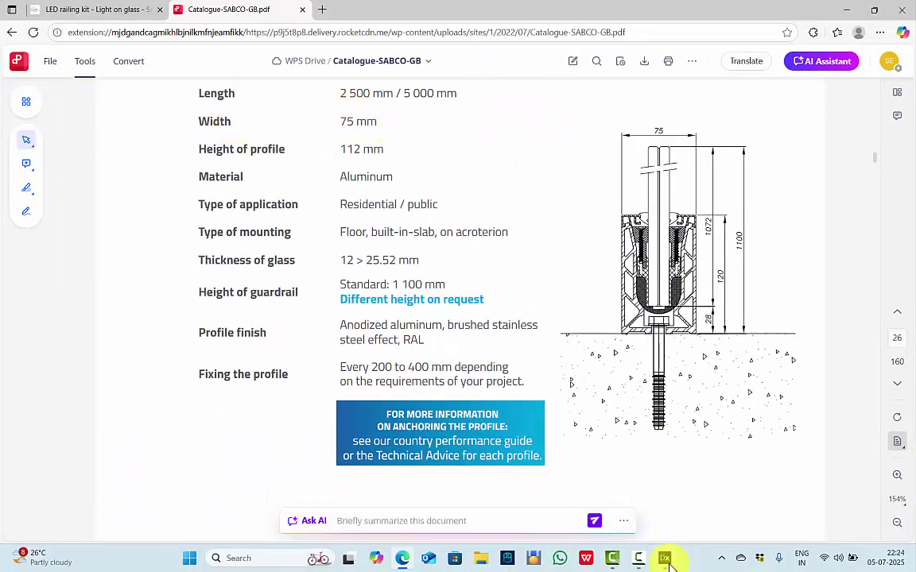
- Switch to DIALux evo, draw a rectangular floor element on the site and show it completely in 3D
{"action": "left_click", "coordinate": [665, 559]}
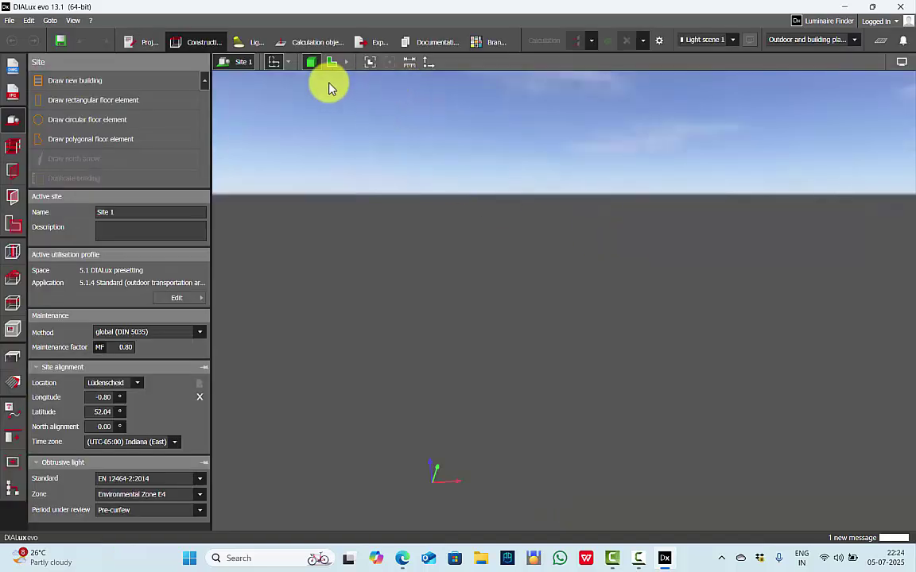
{"action": "left_click", "coordinate": [333, 64]}
{"action": "left_click", "coordinate": [93, 100]}
{"action": "mouse_move", "coordinate": [546, 148]}
{"action": "left_mouse_down"}
{"action": "mouse_move", "coordinate": [803, 149]}
{"action": "mouse_move", "coordinate": [803, 340]}
{"action": "left_mouse_up"}
{"action": "left_click", "coordinate": [562, 481]}
{"action": "left_click", "coordinate": [311, 61]}
{"action": "left_click", "coordinate": [369, 62]}
- Place an individual cube on the floor element and set its width to 0.075 m, the profile's 75 mm
{"action": "left_click", "coordinate": [13, 357]}
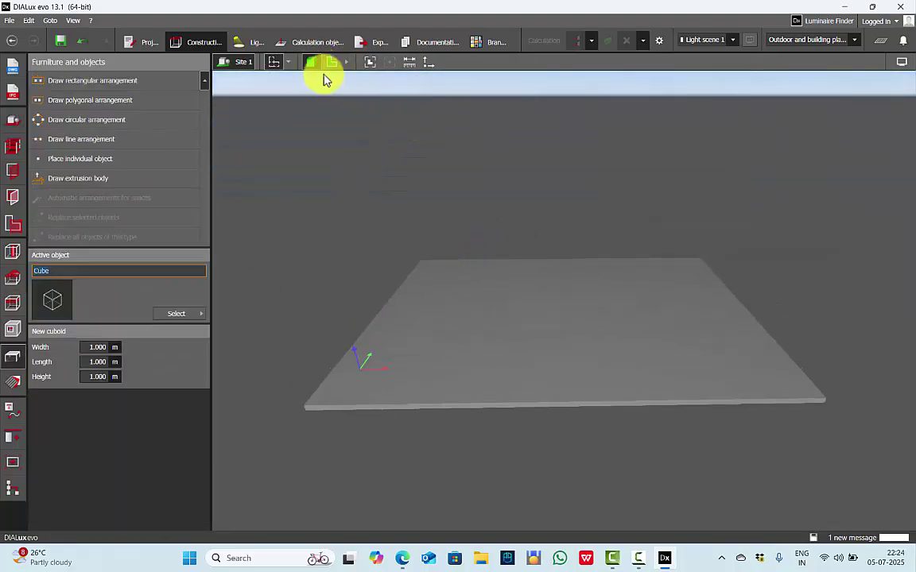
{"action": "left_click", "coordinate": [331, 61]}
{"action": "left_click", "coordinate": [80, 158]}
{"action": "left_click", "coordinate": [497, 310]}
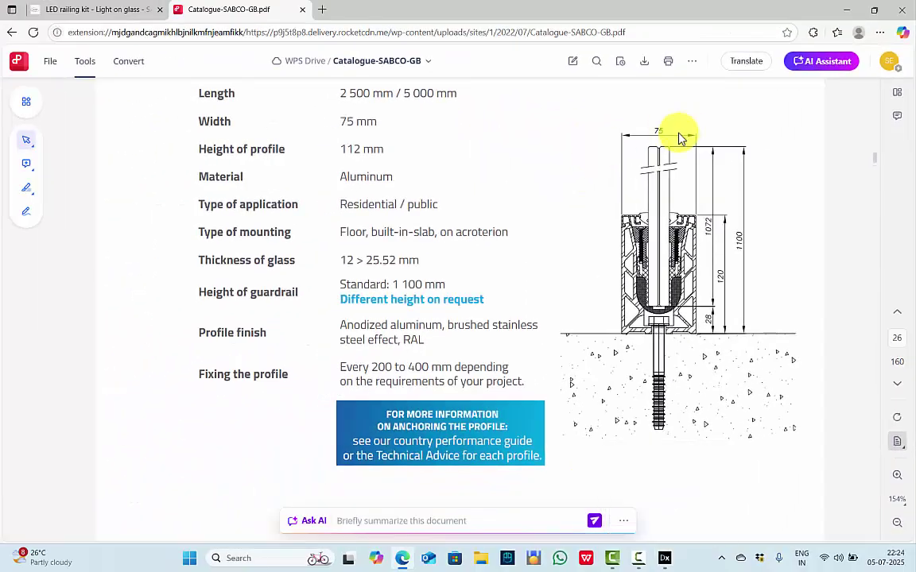
{"action": "left_click", "coordinate": [658, 562]}
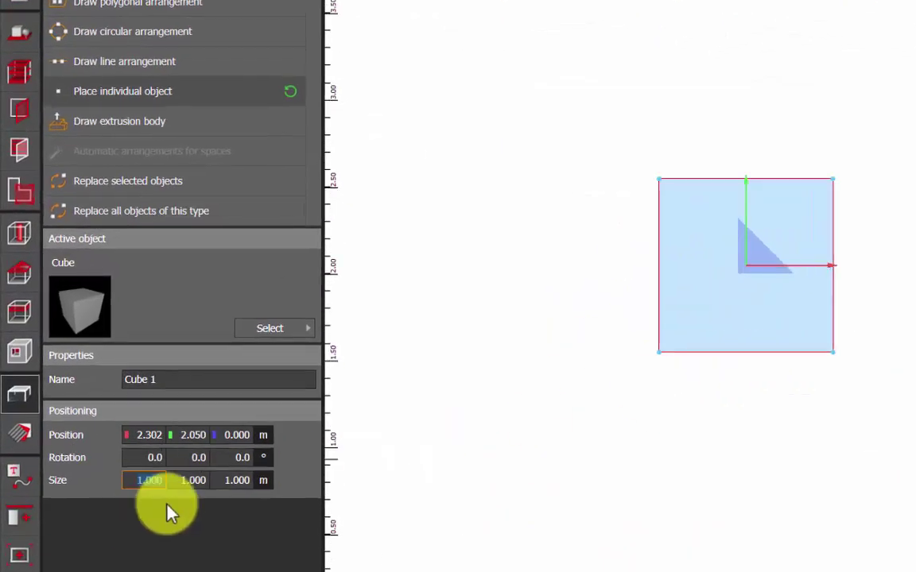
{"action": "type", "text": ".075"}
{"action": "key", "text": "Return"}
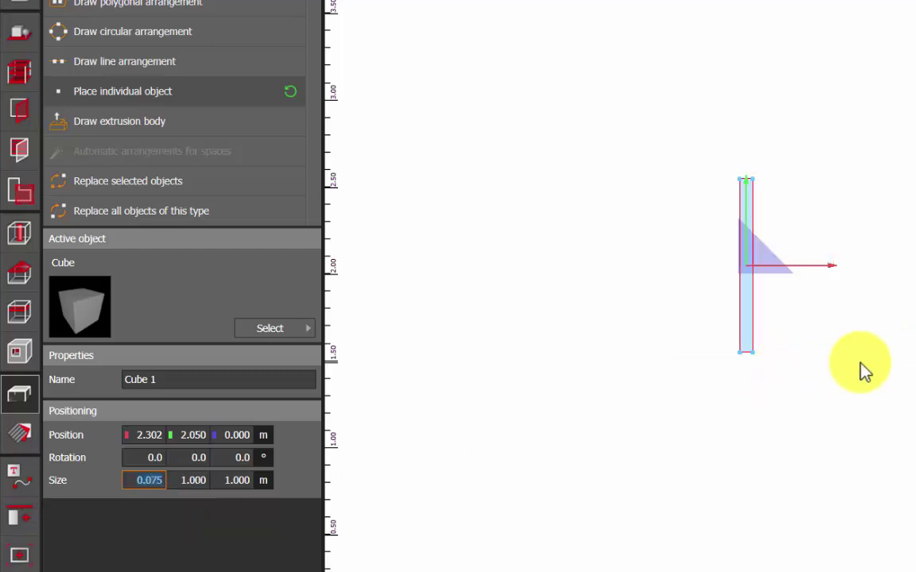
- Convert the profile's 120 mm height from the catalogue drawing to metres and set the cube's height to 0.12 m
{"action": "key", "text": "alt+Tab"}
{"action": "key", "text": "alt+Tab"}
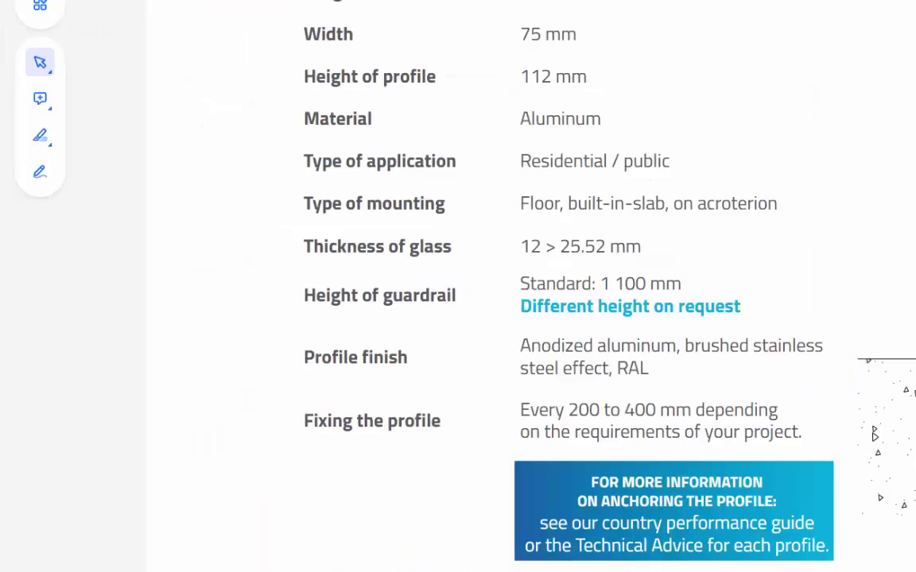
{"action": "key", "text": "alt+Tab"}
{"action": "key", "text": "Tab"}
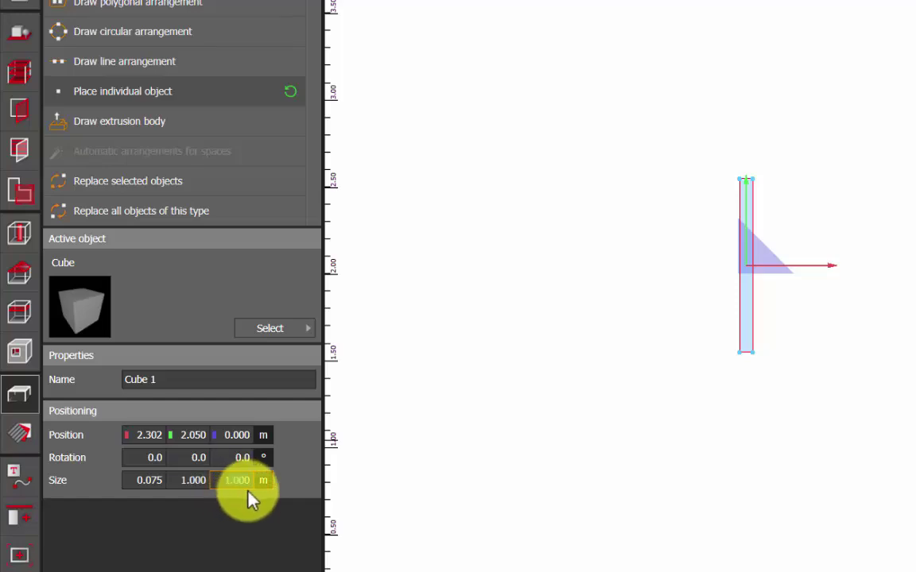
{"action": "key", "text": "Tab"}
{"action": "key", "text": "alt+Tab"}
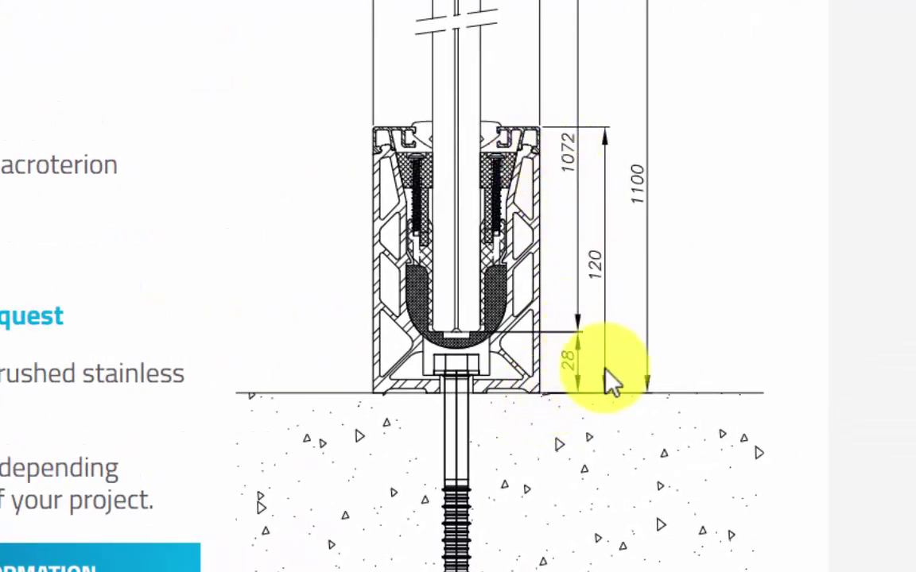
{"action": "left_click", "coordinate": [377, 9]}
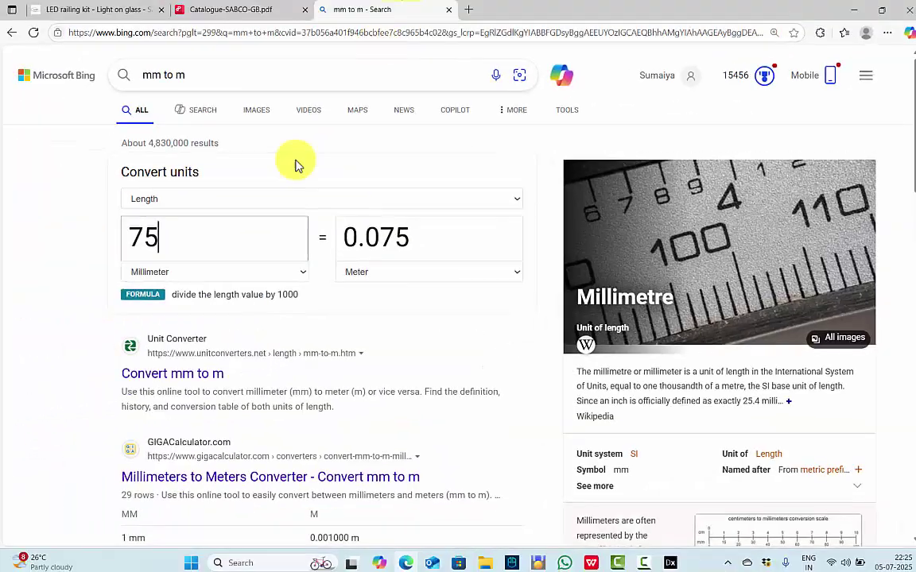
{"action": "left_click_drag", "start_coordinate": [182, 243], "coordinate": [44, 251]}
{"action": "type", "text": "120"}
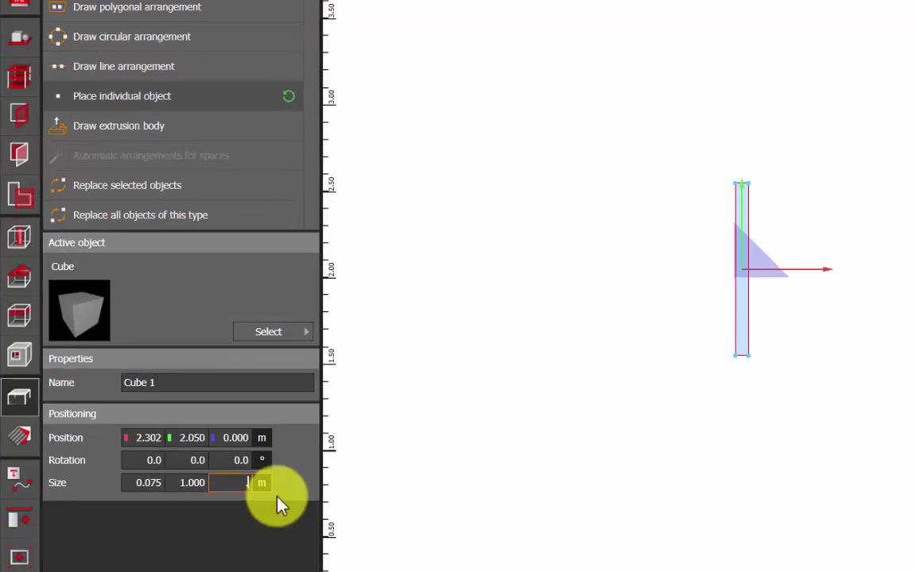
{"action": "key", "text": "BackSpace"}
{"action": "type", "text": ".12"}
{"action": "key", "text": "Return"}
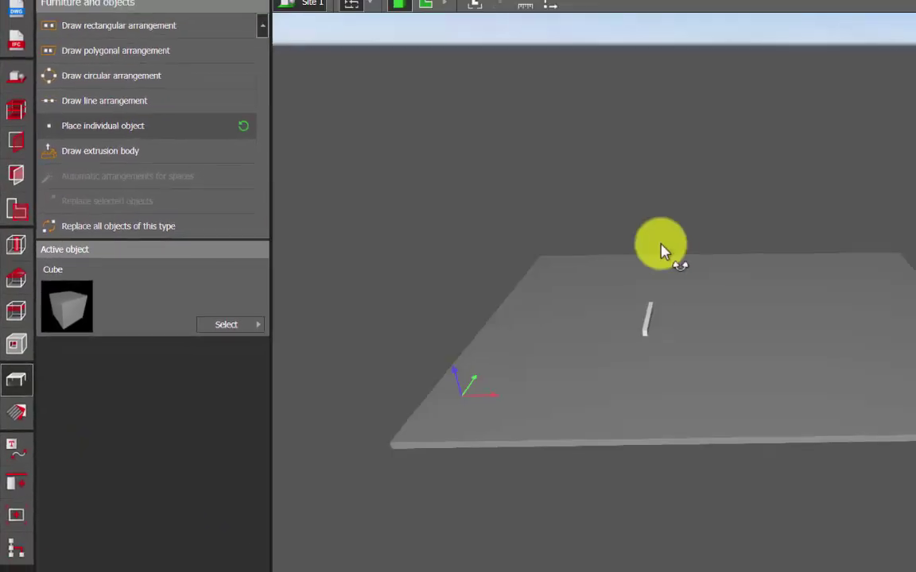
- Create a grey metallic colour material #999999 with 3 % reflective coating and replace the base profile's material with it
{"action": "right_click_drag", "start_coordinate": [662, 244], "coordinate": [699, 311]}
{"action": "scroll", "coordinate": [635, 336], "scroll_direction": "up", "scroll_amount": 5}
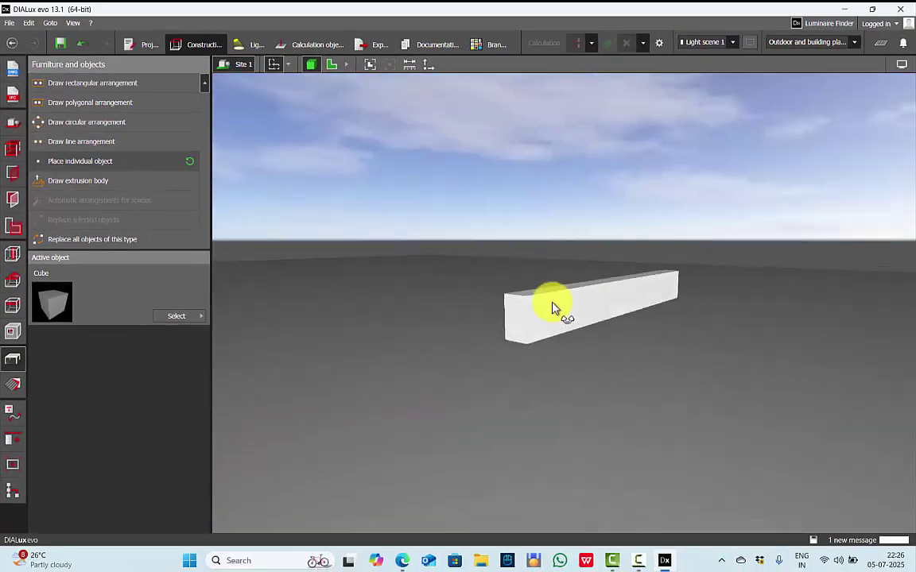
{"action": "right_click_drag", "start_coordinate": [544, 305], "coordinate": [595, 286]}
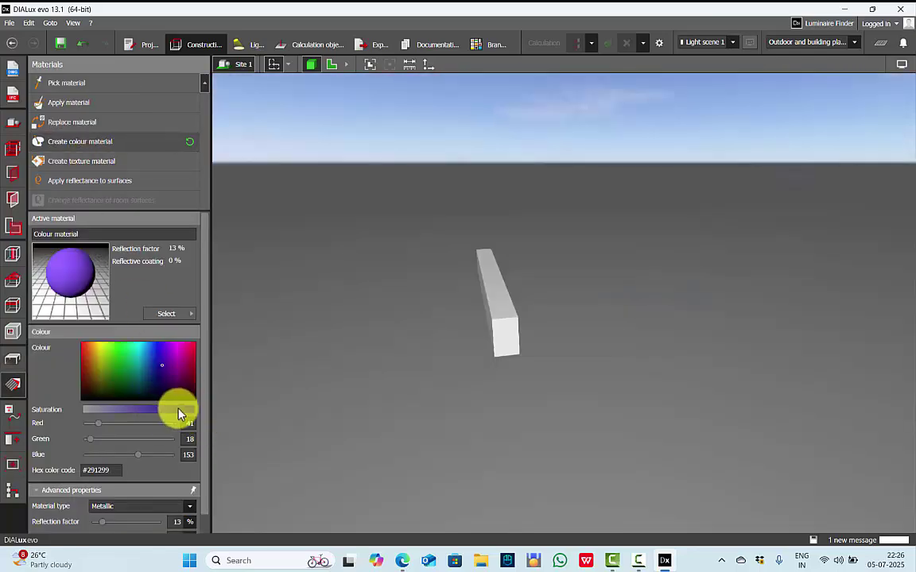
{"action": "left_click_drag", "start_coordinate": [179, 413], "coordinate": [88, 412]}
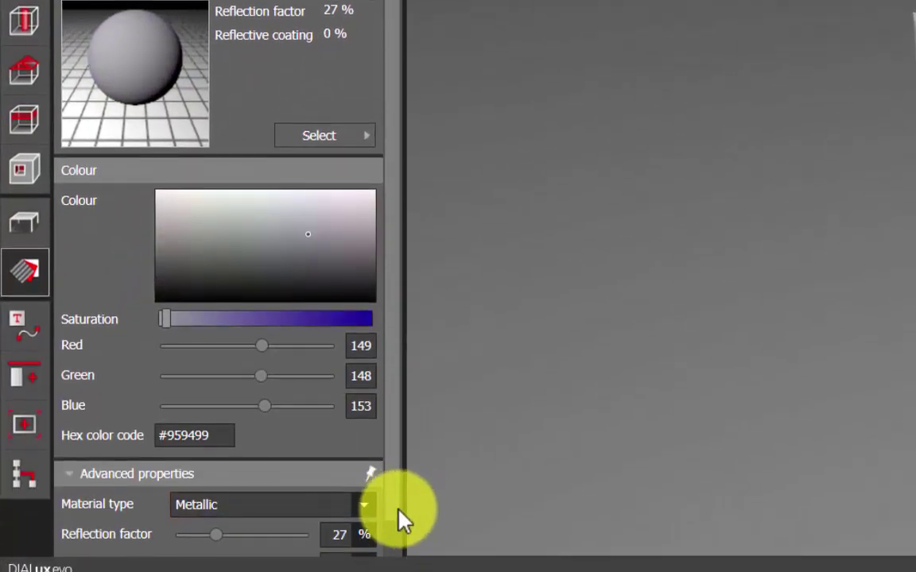
{"action": "scroll", "coordinate": [373, 552], "scroll_direction": "down", "scroll_amount": 2}
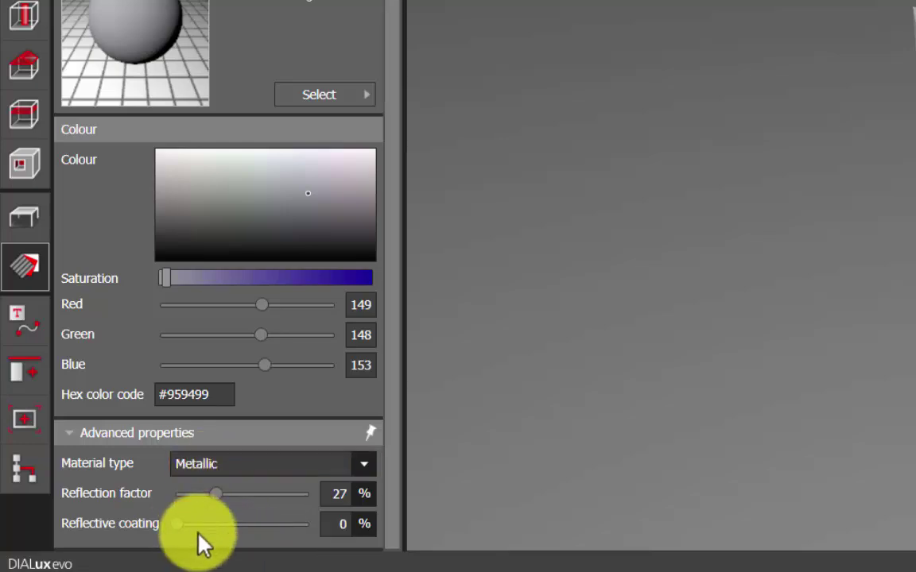
{"action": "left_click_drag", "start_coordinate": [176, 524], "coordinate": [180, 525]}
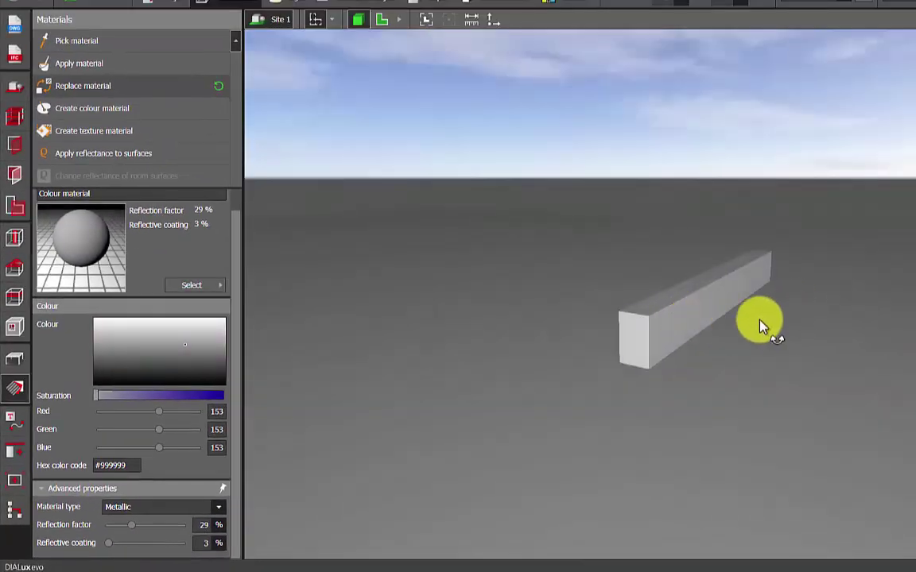
{"action": "left_click_drag", "start_coordinate": [787, 318], "coordinate": [613, 373]}
- Return to the furniture and objects tools and save the project on the desktop
{"action": "left_click", "coordinate": [15, 357]}
{"action": "key", "text": "ctrl+s"}
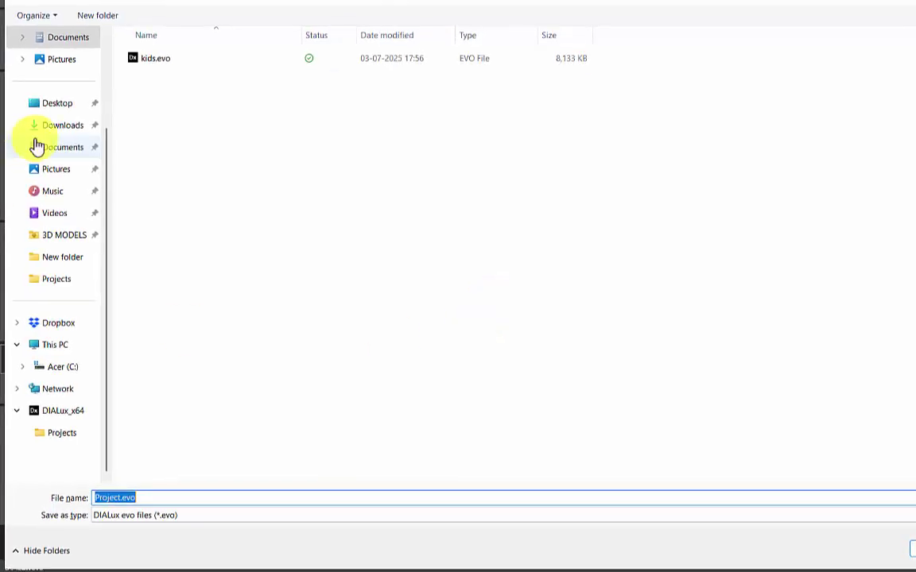
{"action": "left_click", "coordinate": [53, 103]}
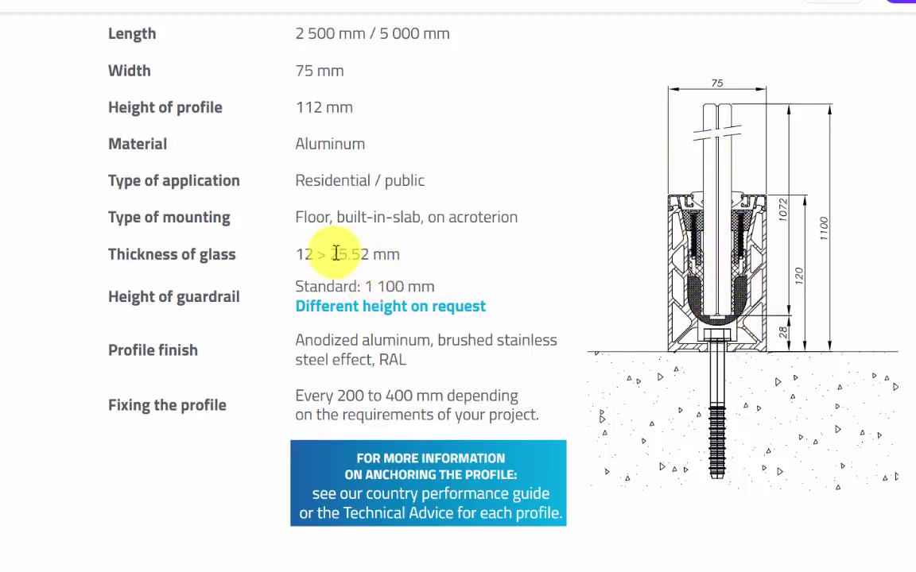
- Look up the maximum glass thickness of Profile 7030 and convert 25.52 mm to metres
{"action": "left_click_drag", "start_coordinate": [330, 254], "coordinate": [399, 254]}
{"action": "type", "text": "25.5"}
{"action": "type", "text": "2"}
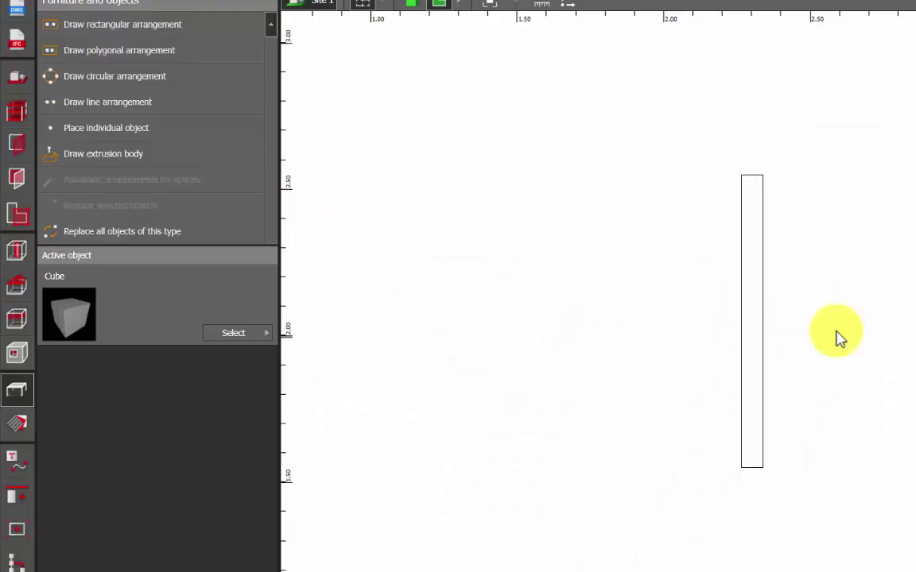
- Duplicate the base profile cube in place and set the copy's width to 0.025 m
{"action": "left_click", "coordinate": [752, 337]}
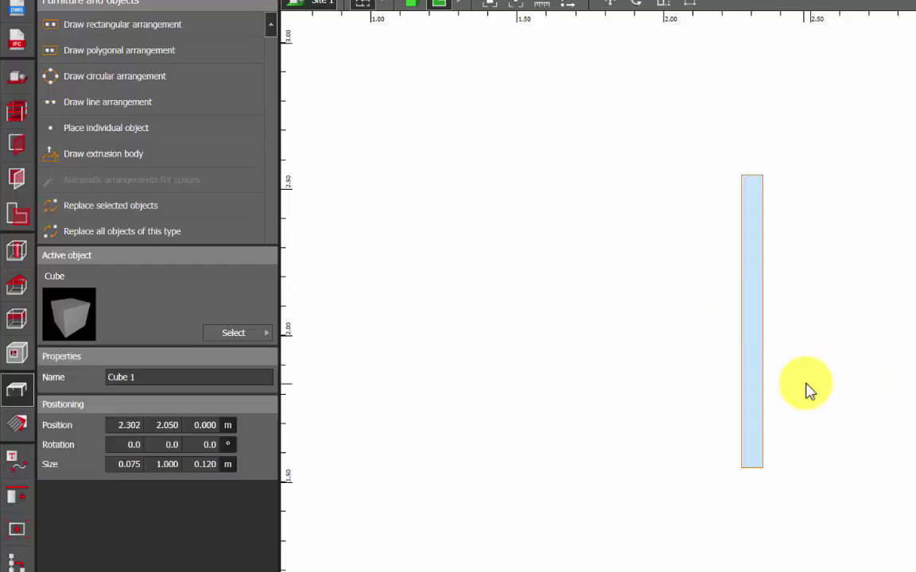
{"action": "key", "text": "ctrl+v"}
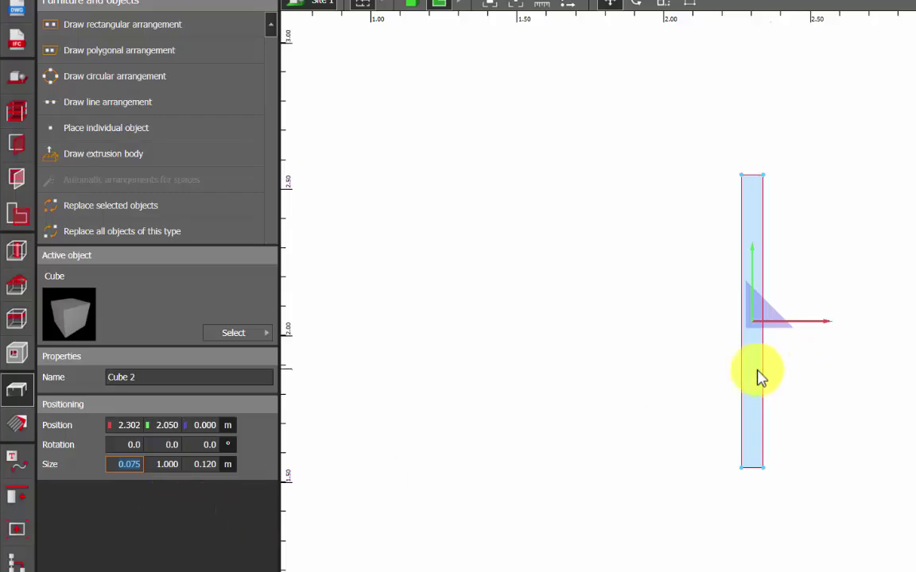
{"action": "type", "text": "0.025"}
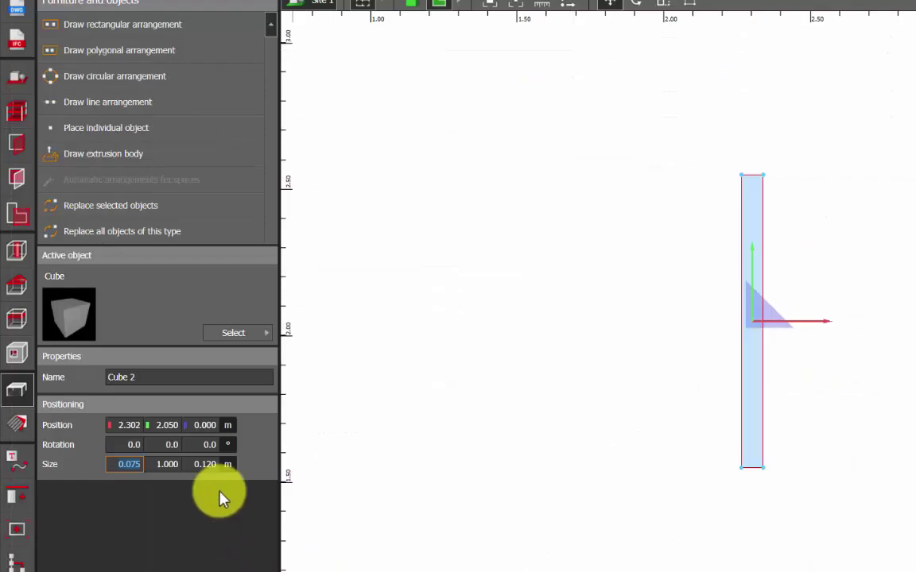
{"action": "key", "text": "Return"}
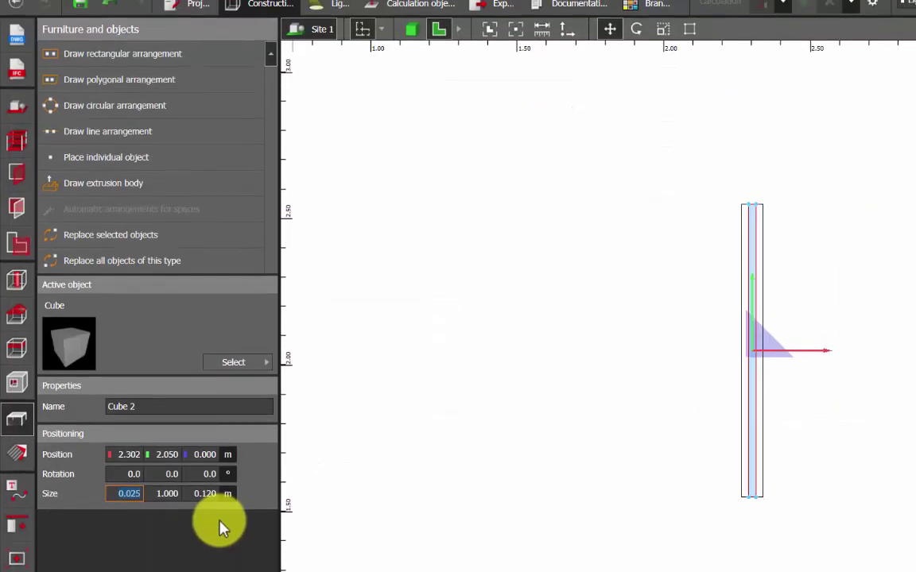
- In front view, convert 28 mm to metres and set the narrow cube's elevation to 0.028 m
{"action": "left_click", "coordinate": [459, 5]}
{"action": "left_click", "coordinate": [465, 5]}
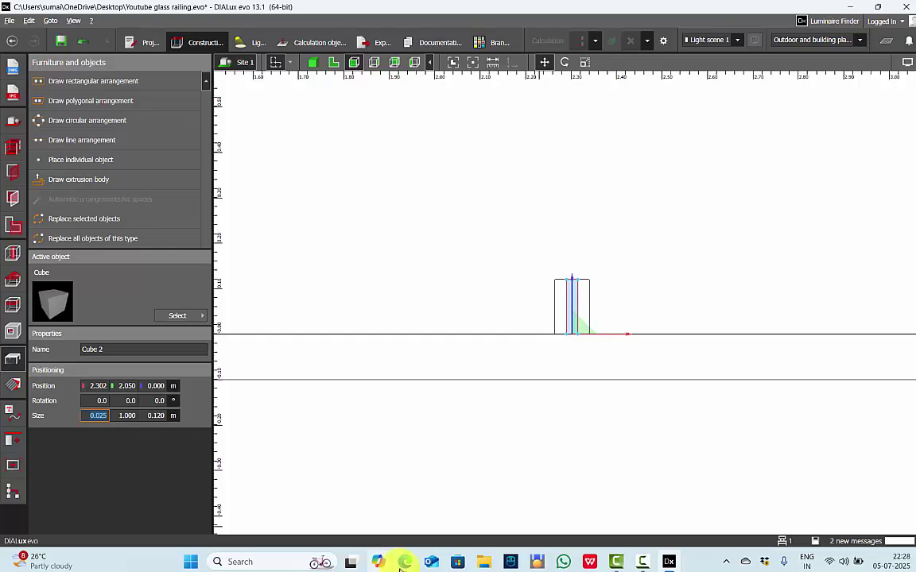
{"action": "left_click", "coordinate": [404, 562]}
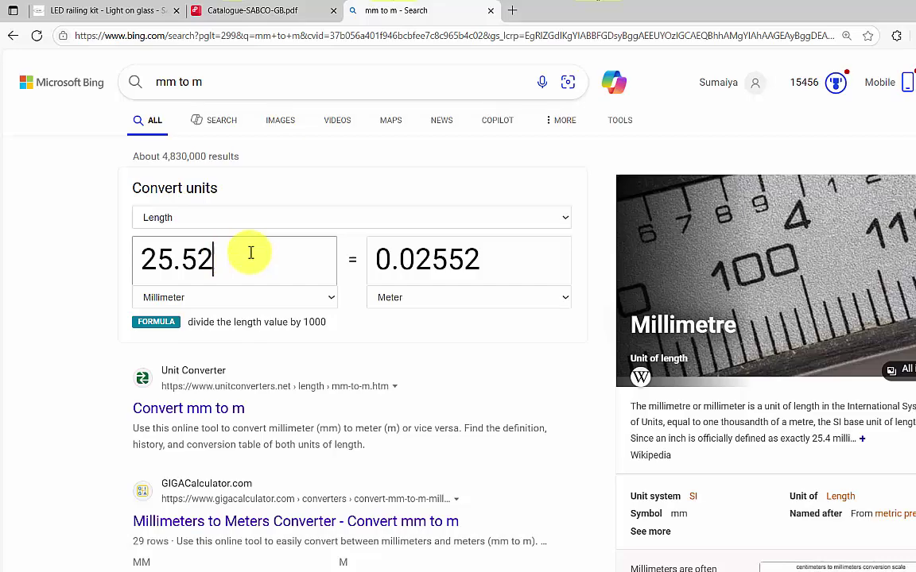
{"action": "left_click_drag", "start_coordinate": [251, 253], "coordinate": [4, 261]}
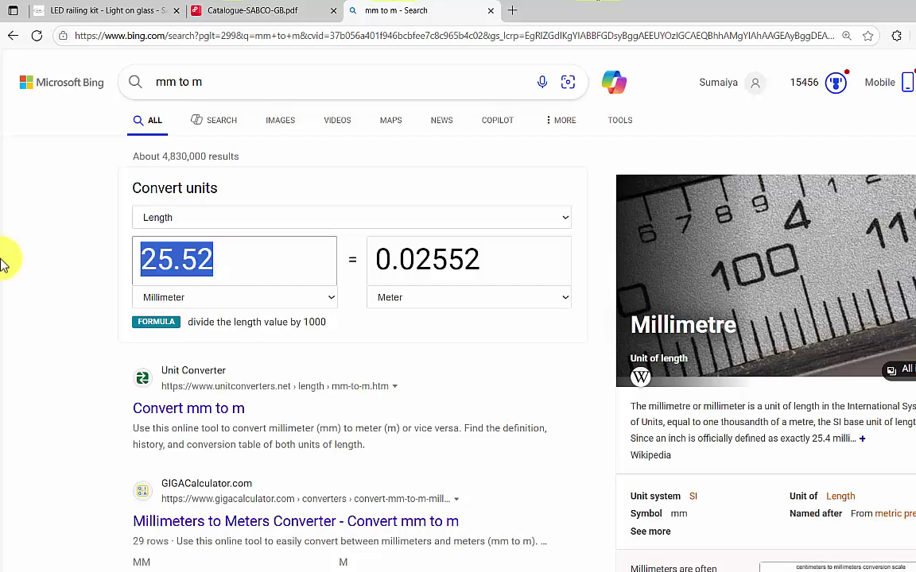
{"action": "type", "text": "28"}
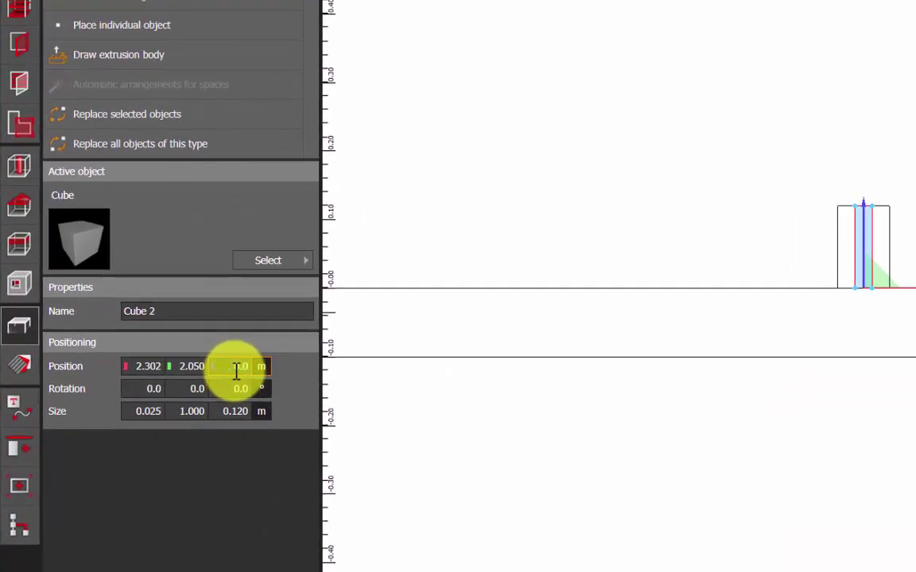
{"action": "key", "text": "Return"}
{"action": "left_click", "coordinate": [587, 342]}
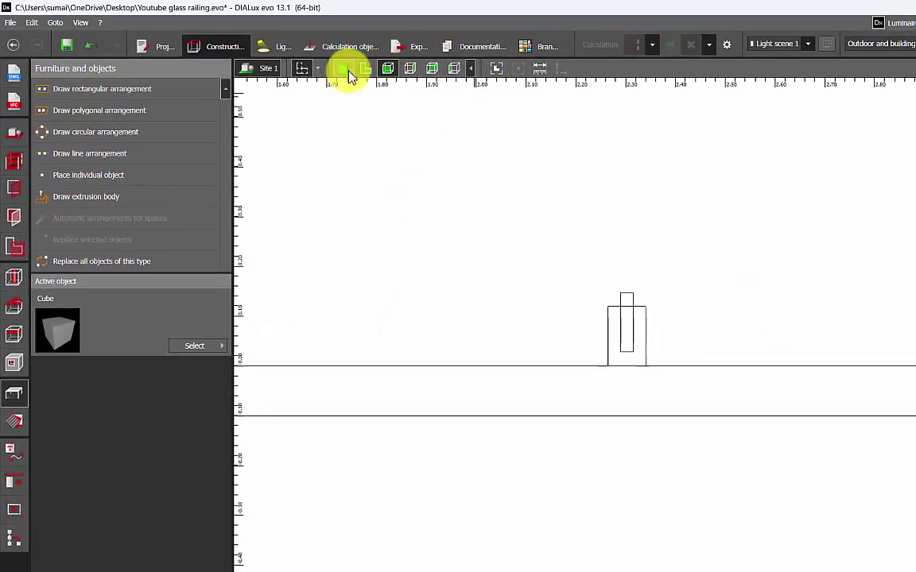
- Select both cubes in 3D and subtract the narrow cube from Cube 1 to cut the glass channel
{"action": "left_click", "coordinate": [343, 70]}
{"action": "left_click", "coordinate": [574, 333]}
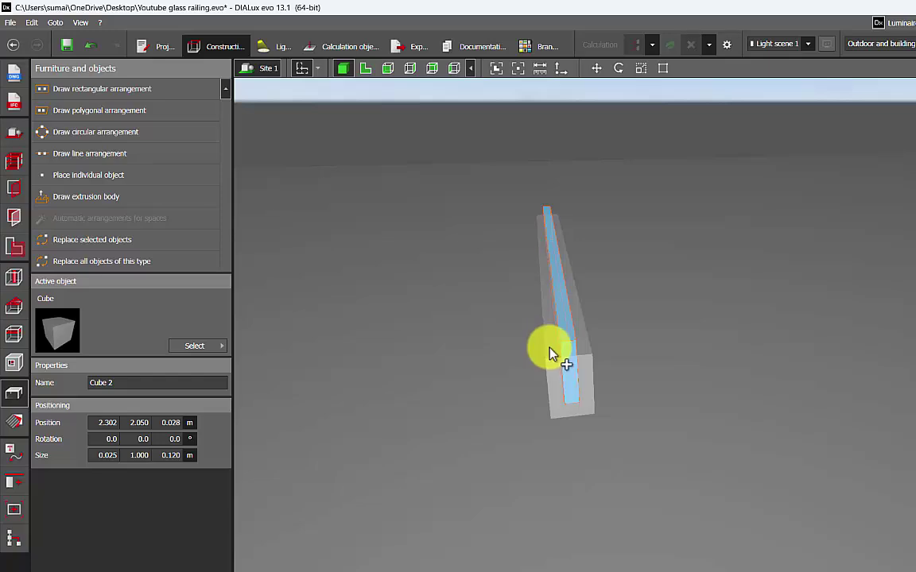
{"action": "left_click", "coordinate": [554, 353], "text": "ctrl"}
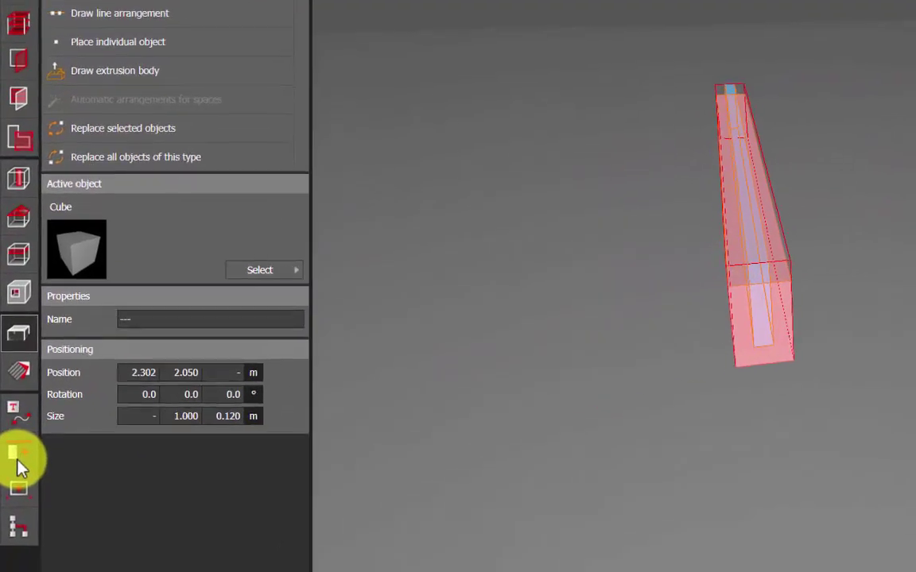
{"action": "left_click", "coordinate": [11, 485]}
{"action": "mouse_move", "coordinate": [604, 243]}
{"action": "left_mouse_down"}
{"action": "mouse_move", "coordinate": [662, 243]}
{"action": "mouse_move", "coordinate": [911, 196]}
{"action": "mouse_move", "coordinate": [913, 219]}
{"action": "mouse_move", "coordinate": [583, 265]}
{"action": "mouse_move", "coordinate": [649, 234]}
{"action": "mouse_move", "coordinate": [619, 247]}
{"action": "left_mouse_up"}
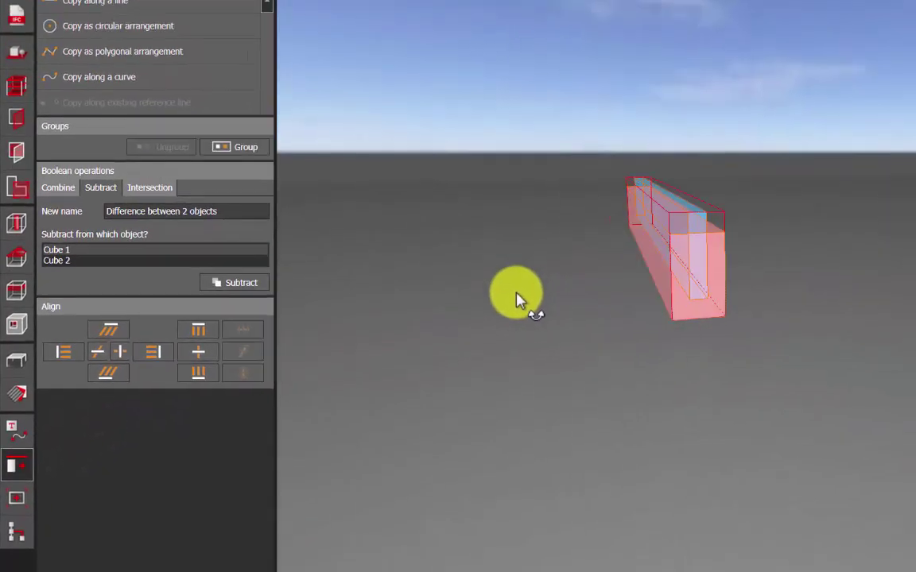
{"action": "left_click_drag", "start_coordinate": [517, 300], "coordinate": [530, 316]}
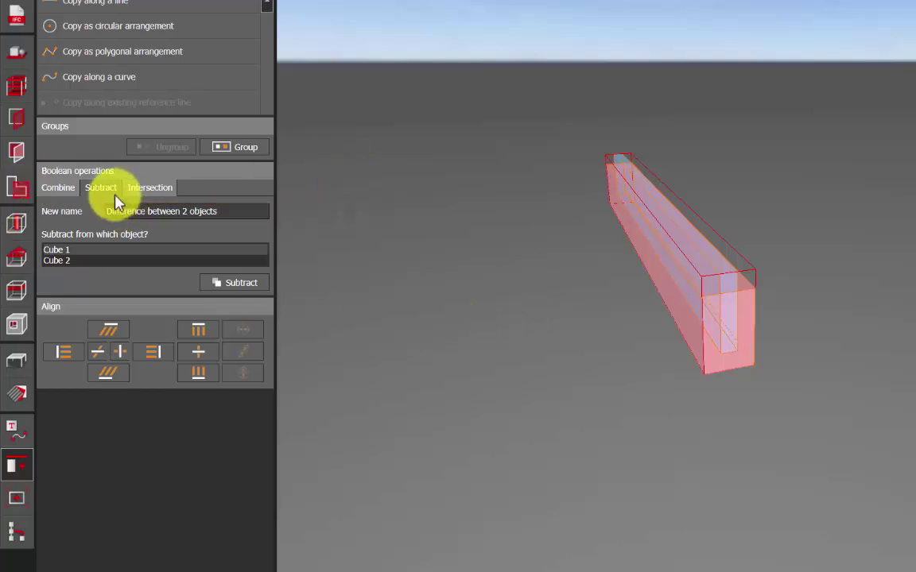
{"action": "left_click", "coordinate": [73, 260]}
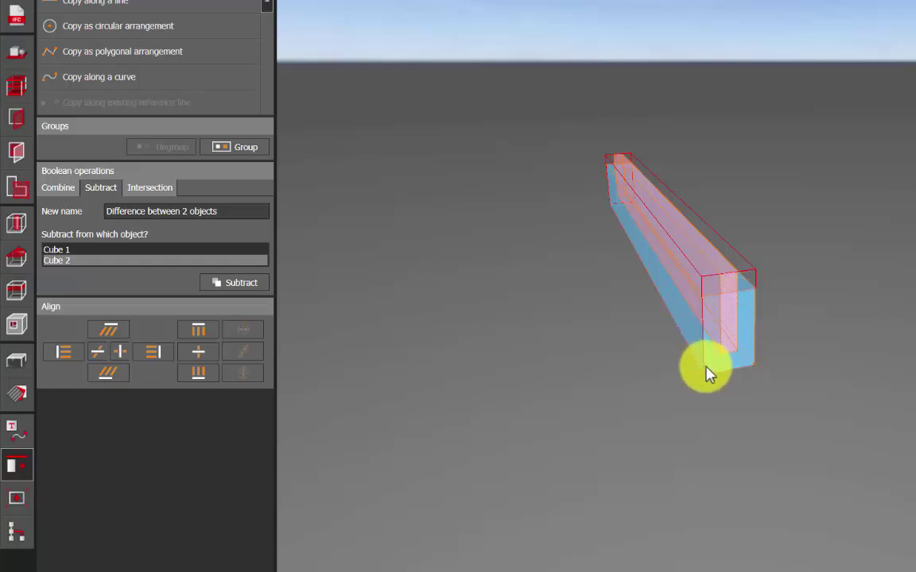
{"action": "scroll", "coordinate": [698, 262], "scroll_direction": "up", "scroll_amount": 3}
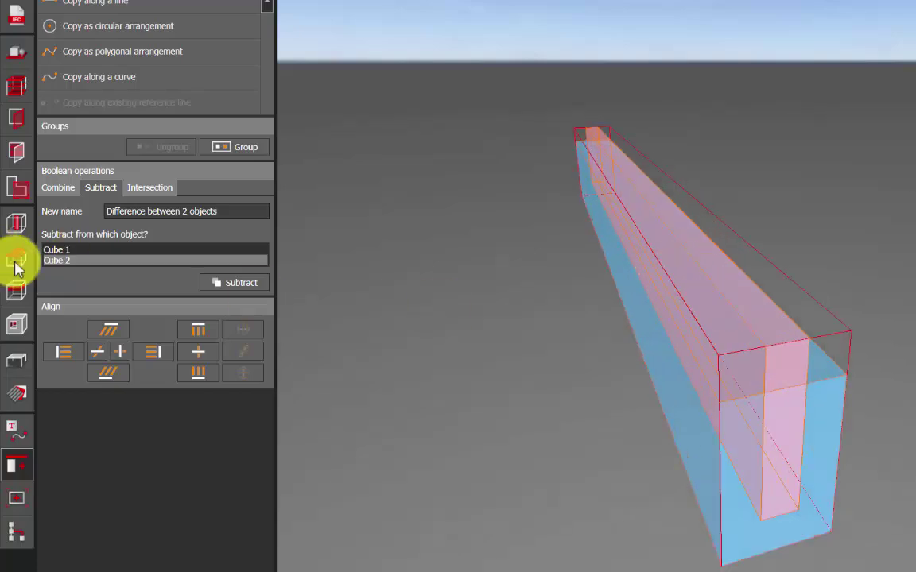
{"action": "left_click", "coordinate": [70, 251]}
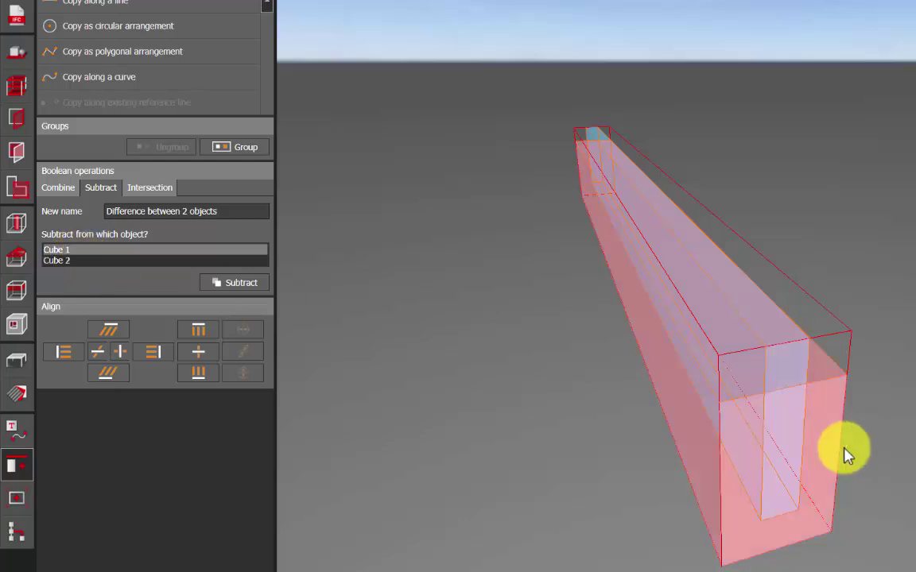
{"action": "left_click", "coordinate": [236, 287]}
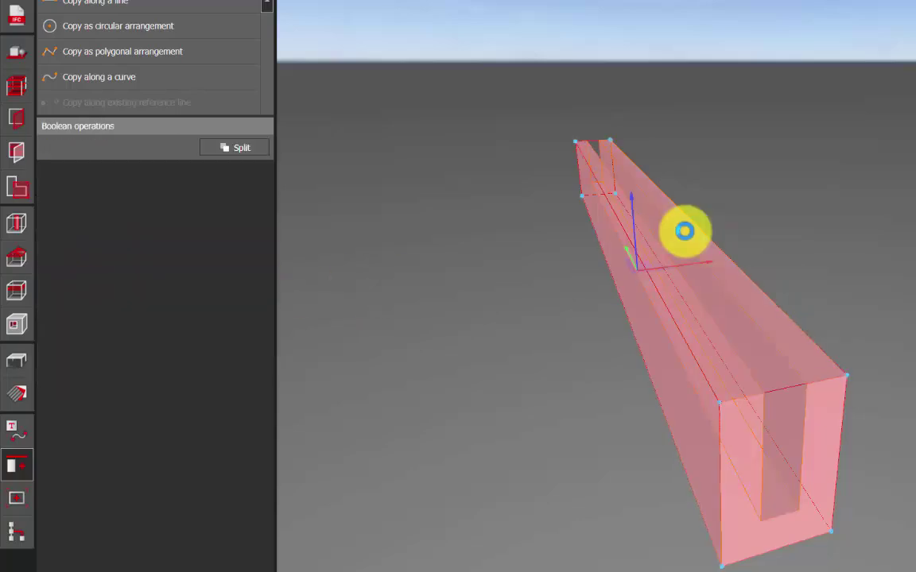
- Deselect the slotted profile, return to the furniture and objects tools, and examine the channel's open end in 3D
{"action": "left_click", "coordinate": [693, 91]}
{"action": "right_click_drag", "start_coordinate": [674, 285], "coordinate": [652, 231]}
{"action": "left_click", "coordinate": [17, 361]}
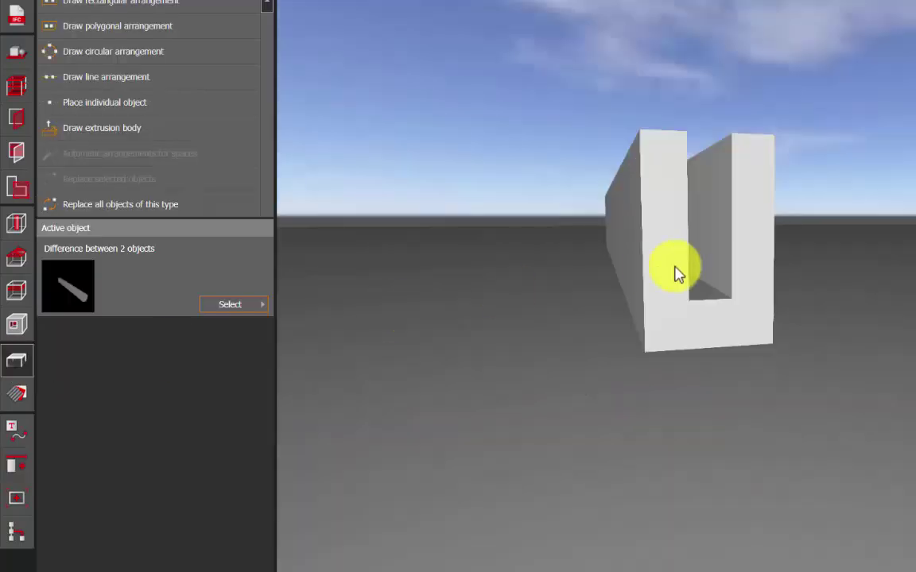
{"action": "right_click_drag", "start_coordinate": [674, 274], "coordinate": [633, 303]}
{"action": "middle_click_drag", "start_coordinate": [633, 302], "coordinate": [634, 194]}
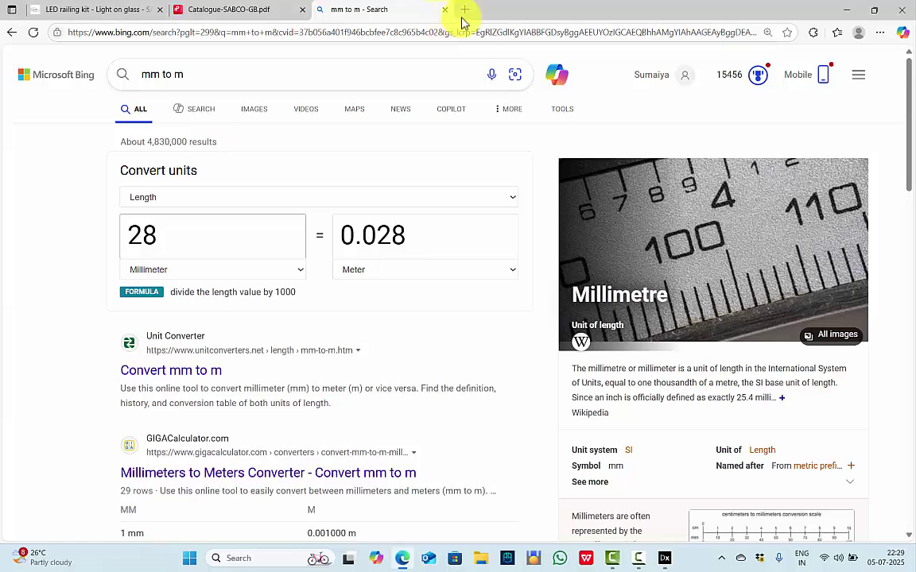
- Search the web for "led linear" in the browser and open the LED Linear website
{"action": "left_click", "coordinate": [464, 10]}
{"action": "type", "text": "led linear"}
{"action": "key", "text": "Return"}
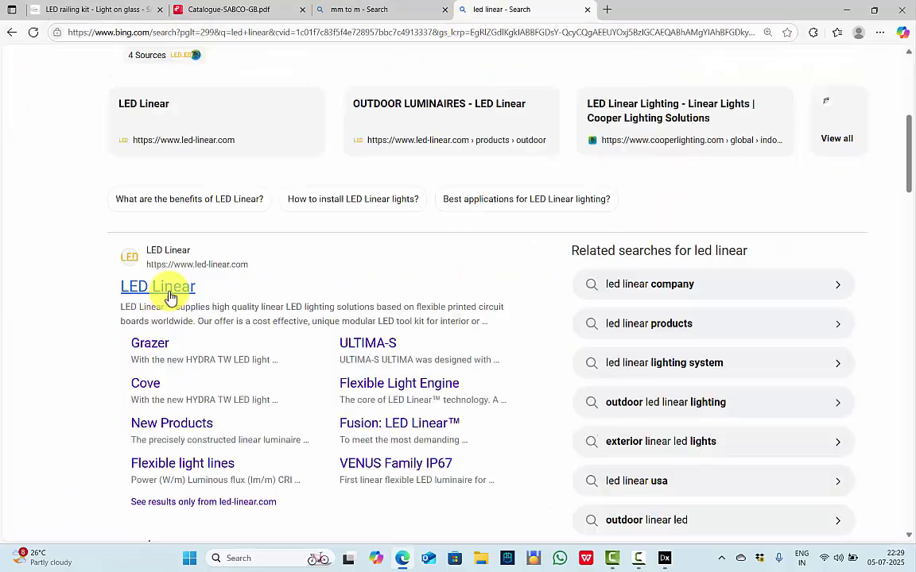
{"action": "left_click", "coordinate": [169, 293]}
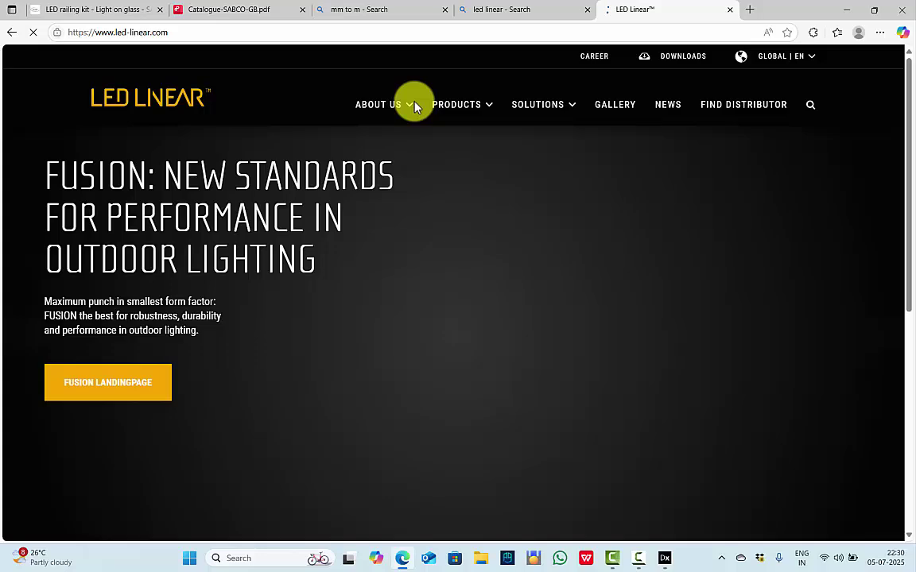
- Open the VarioLED IP67 product among the outdoor rigid light lines and start its configuration
{"action": "left_click", "coordinate": [452, 105]}
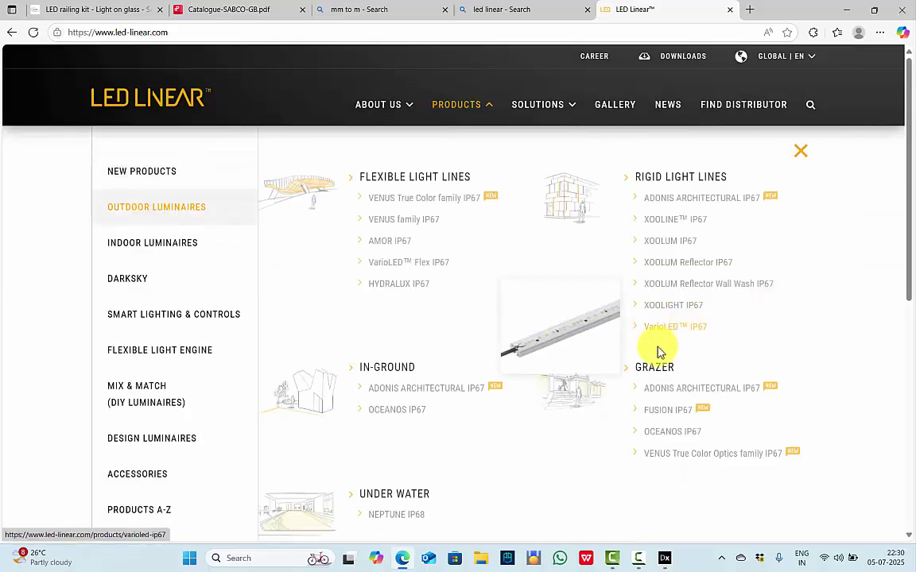
{"action": "mouse_move", "coordinate": [909, 282]}
{"action": "left_mouse_down"}
{"action": "mouse_move", "coordinate": [909, 344]}
{"action": "mouse_move", "coordinate": [911, 283]}
{"action": "left_mouse_up"}
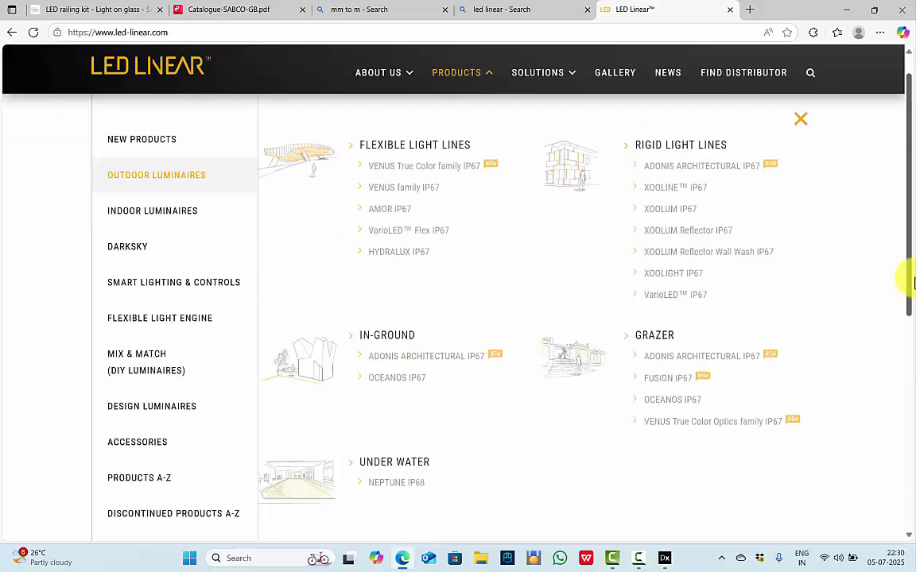
{"action": "mouse_move", "coordinate": [907, 194]}
{"action": "left_mouse_down"}
{"action": "mouse_move", "coordinate": [907, 287]}
{"action": "mouse_move", "coordinate": [908, 189]}
{"action": "left_mouse_up"}
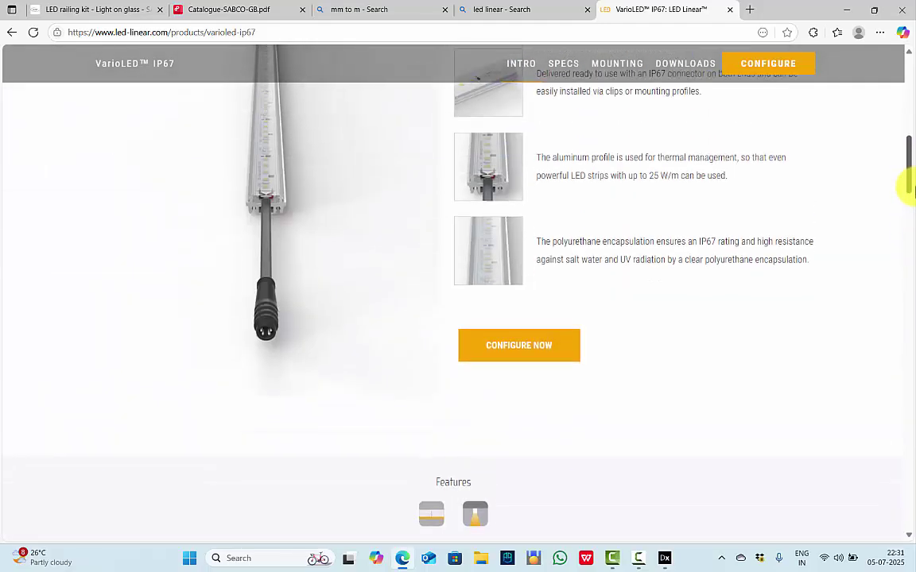
{"action": "left_click", "coordinate": [510, 356]}
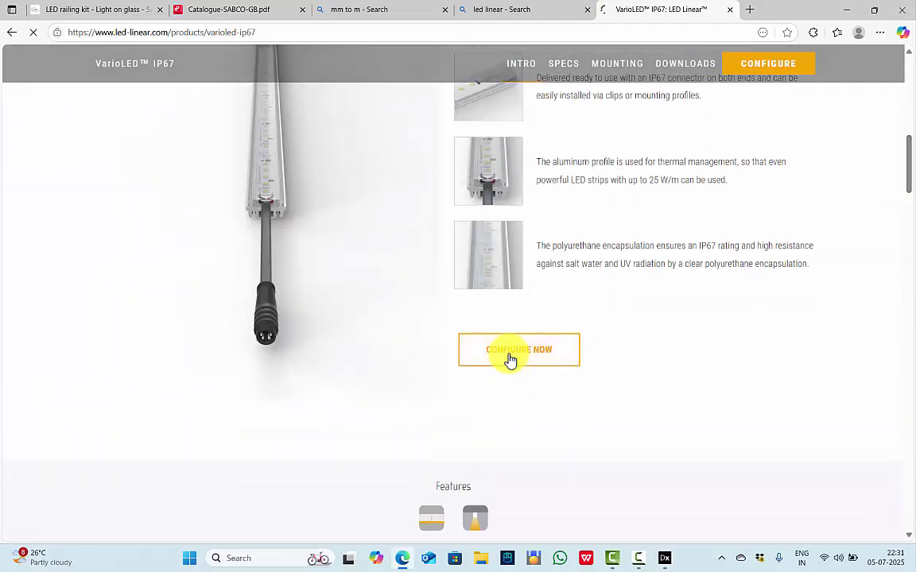
{"action": "left_click_drag", "start_coordinate": [904, 447], "coordinate": [905, 459]}
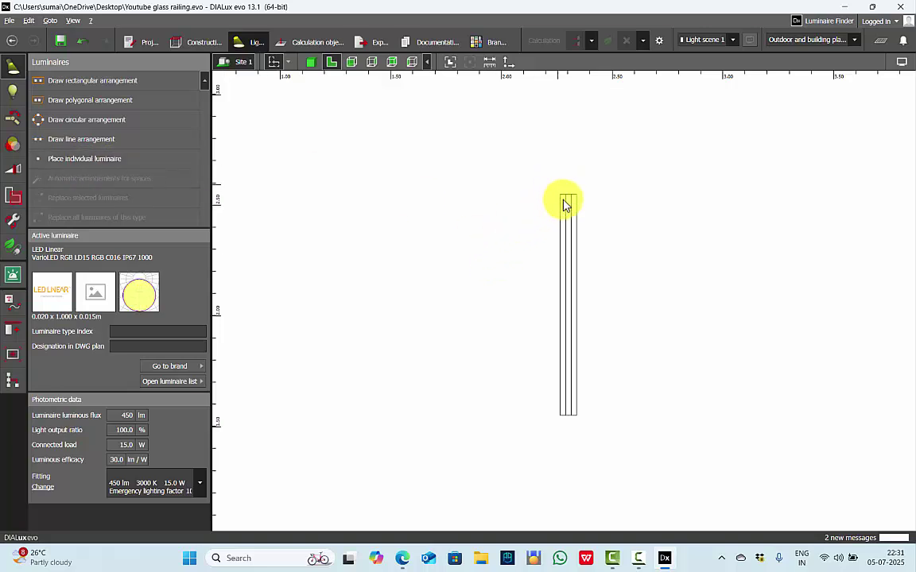
- Place one VarioLED RGB LD15 luminaire beside the profile and rotate it 90° to run parallel to the channel
{"action": "left_click", "coordinate": [63, 159]}
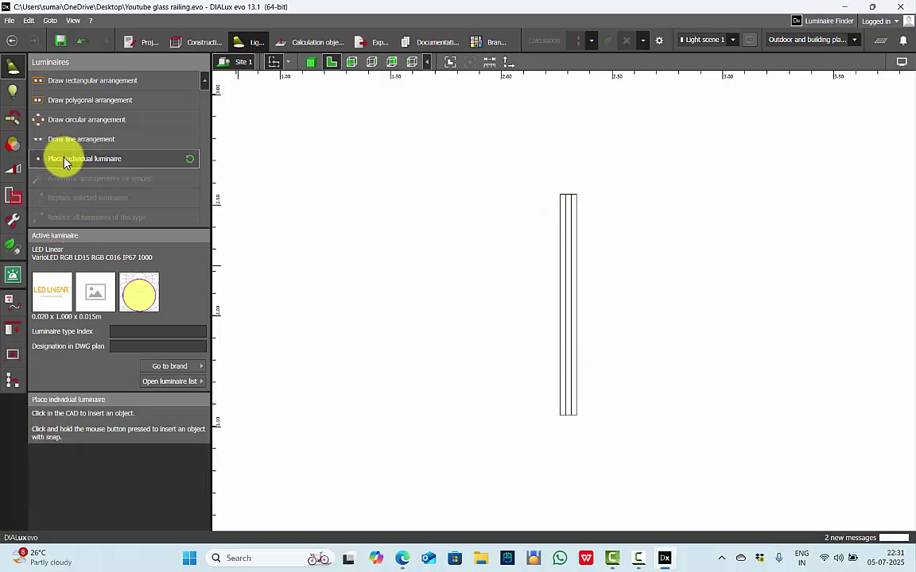
{"action": "left_click", "coordinate": [522, 271]}
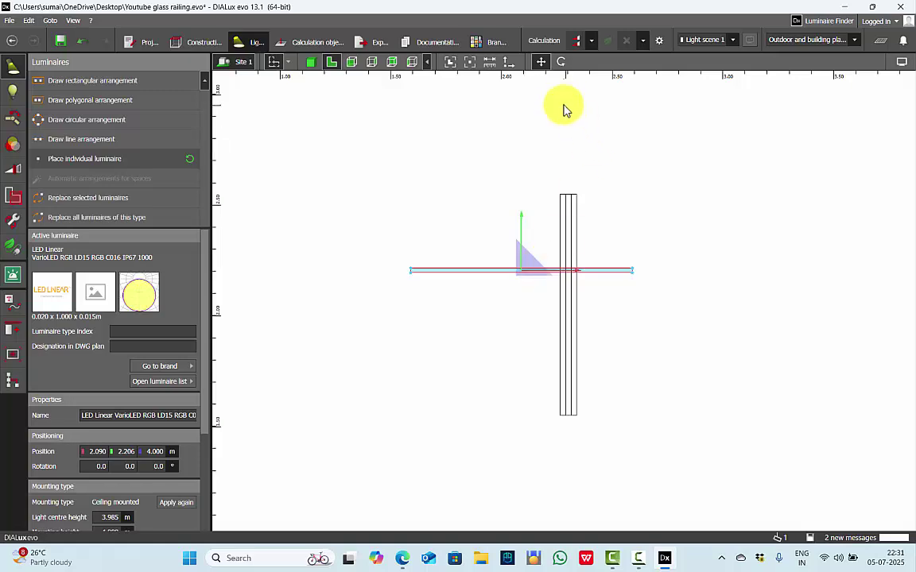
{"action": "left_click", "coordinate": [560, 60]}
{"action": "left_click_drag", "start_coordinate": [586, 269], "coordinate": [520, 371]}
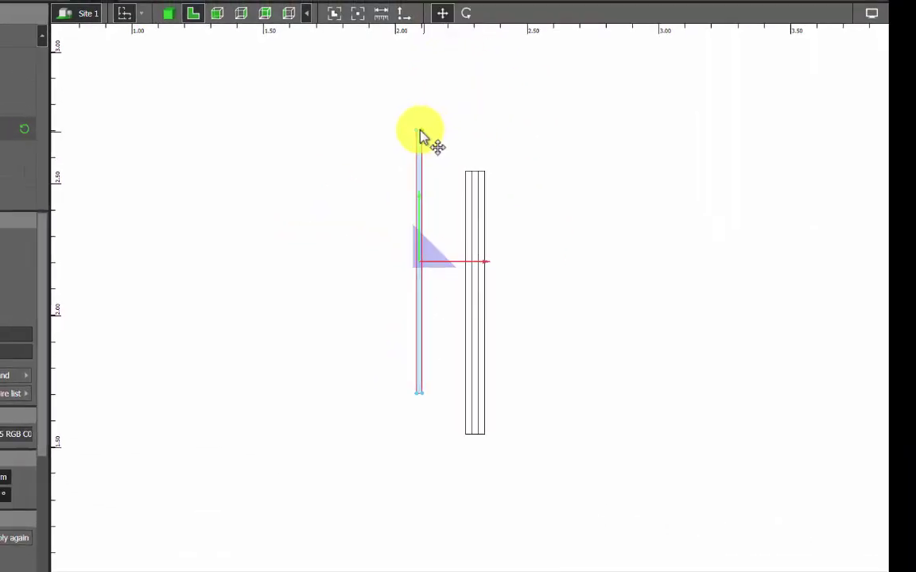
- Move the luminaire in plan view so it lines up with the profile's central channel
{"action": "left_click_drag", "start_coordinate": [421, 136], "coordinate": [482, 150]}
{"action": "scroll", "coordinate": [474, 179], "scroll_direction": "up", "scroll_amount": 5}
{"action": "scroll", "coordinate": [467, 155], "scroll_direction": "up", "scroll_amount": 2}
{"action": "scroll", "coordinate": [290, 98], "scroll_direction": "down", "scroll_amount": 5}
- In front view, lower the luminaire to about 0.5 m above the ground, just over the profile
{"action": "left_click", "coordinate": [213, 18]}
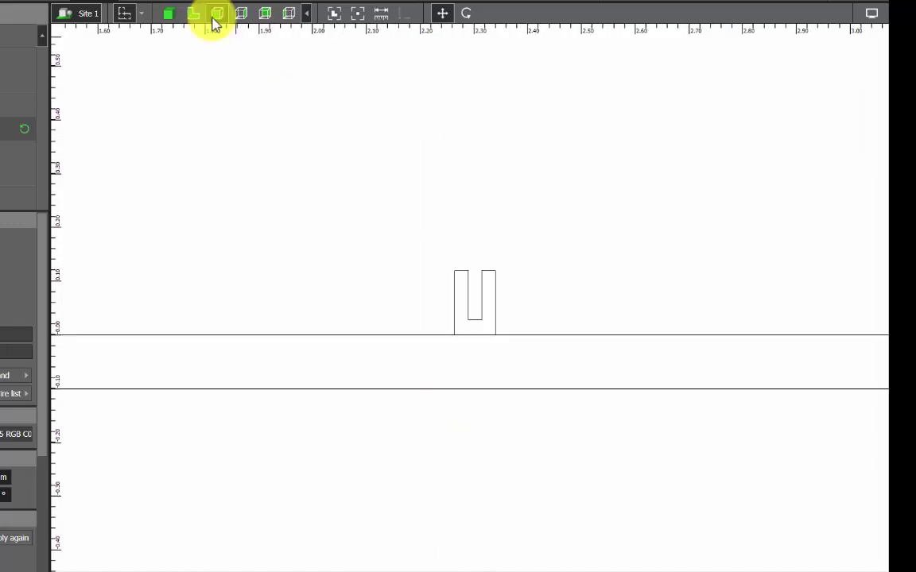
{"action": "scroll", "coordinate": [288, 310], "scroll_direction": "down", "scroll_amount": 3}
{"action": "scroll", "coordinate": [298, 426], "scroll_direction": "down", "scroll_amount": 2}
{"action": "left_click_drag", "start_coordinate": [362, 86], "coordinate": [354, 322]}
- Show the luminaire's light distribution and rotate the luminaire so that it shines upwards
{"action": "left_click", "coordinate": [875, 13]}
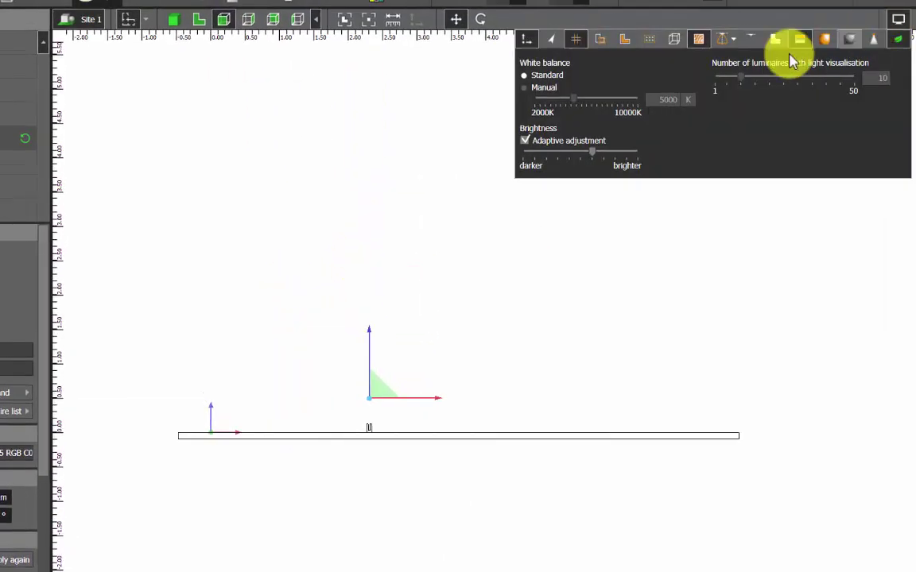
{"action": "left_click", "coordinate": [722, 45]}
{"action": "scroll", "coordinate": [328, 452], "scroll_direction": "up", "scroll_amount": 4}
{"action": "left_click_drag", "start_coordinate": [445, 322], "coordinate": [307, 307]}
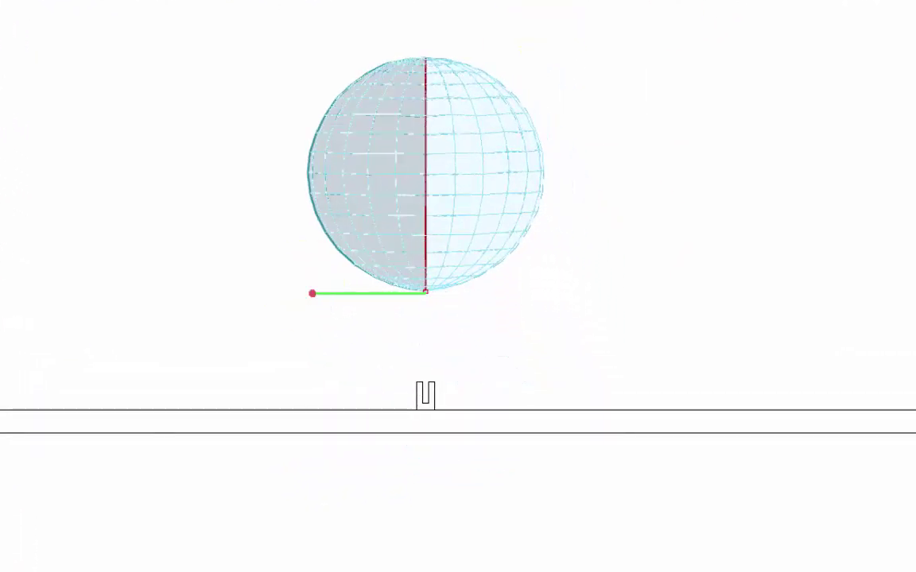
- Seat the luminaire on the floor of the profile's channel, hide its light distribution, and return to the Profile 7030 catalogue
{"action": "scroll", "coordinate": [474, 301], "scroll_direction": "up", "scroll_amount": 5}
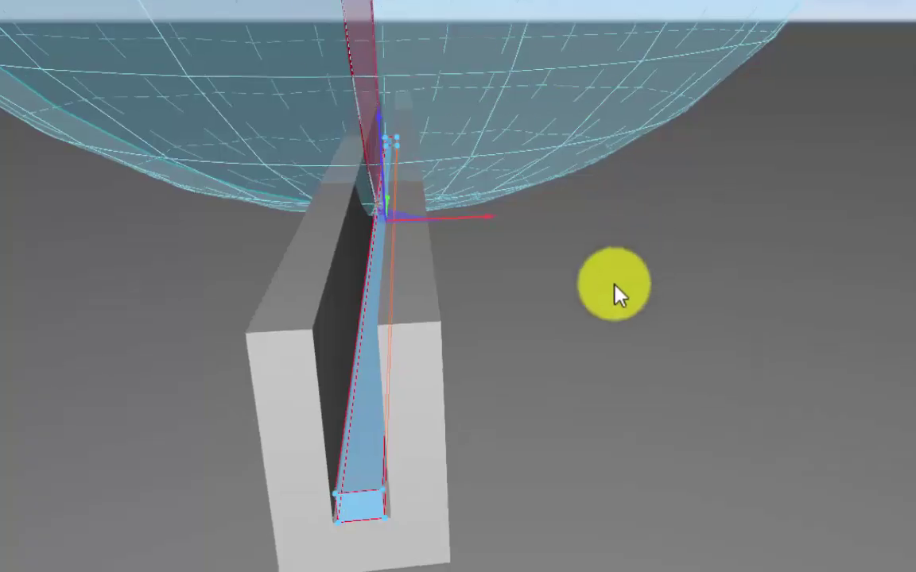
{"action": "right_click_drag", "start_coordinate": [477, 393], "coordinate": [497, 374]}
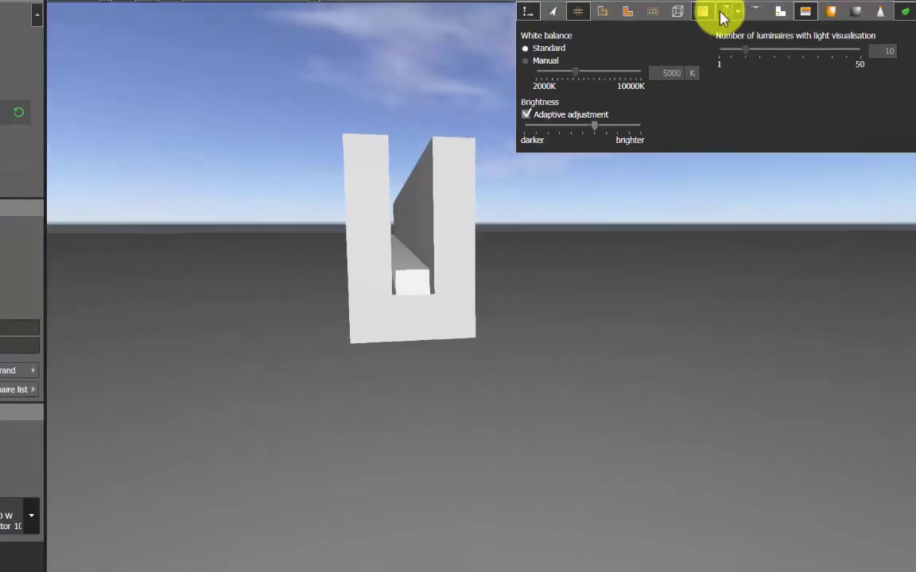
{"action": "left_click_drag", "start_coordinate": [368, 323], "coordinate": [619, 290]}
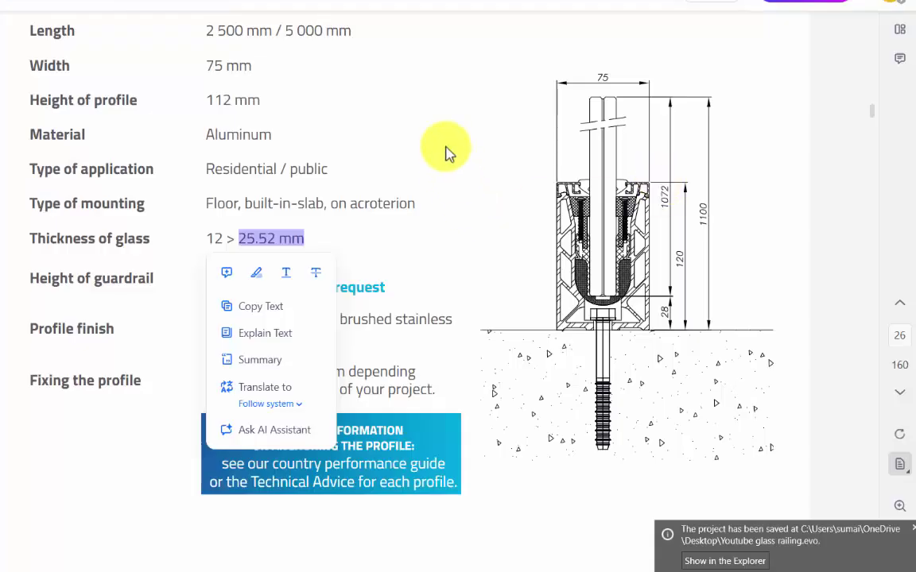
- Return from the catalogue to DIALux evo and place a cube object in plan view beside the profile
{"action": "left_click", "coordinate": [577, 130]}
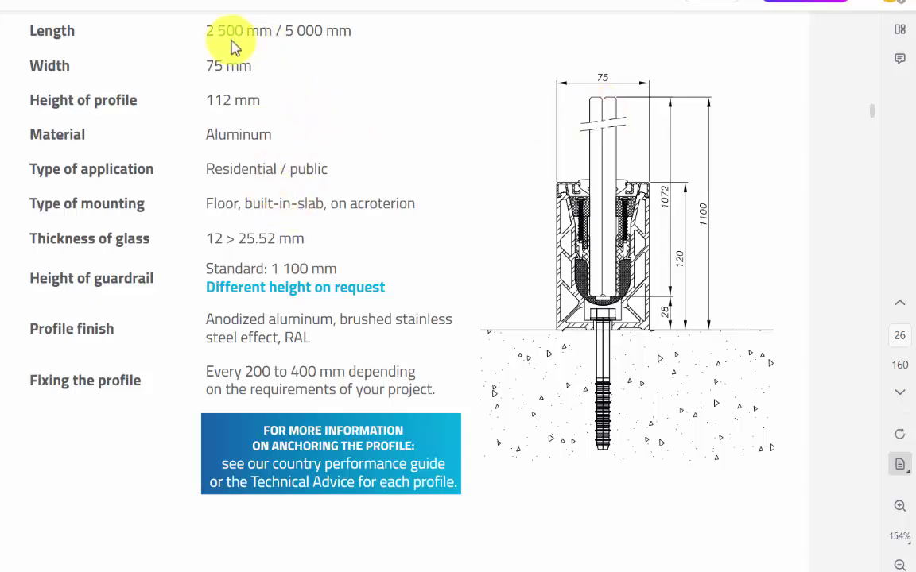
{"action": "left_click_drag", "start_coordinate": [199, 235], "coordinate": [224, 236]}
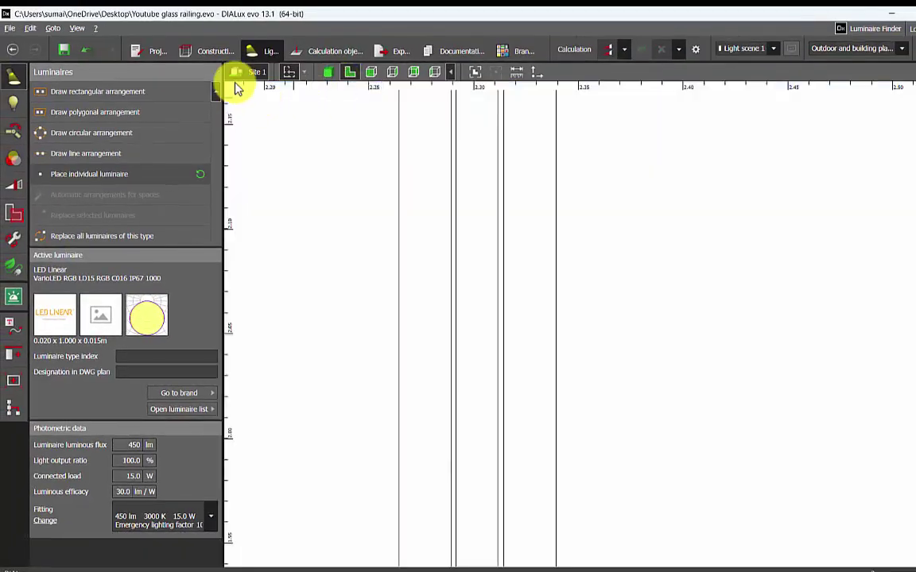
{"action": "left_click", "coordinate": [208, 50]}
{"action": "left_click", "coordinate": [185, 338]}
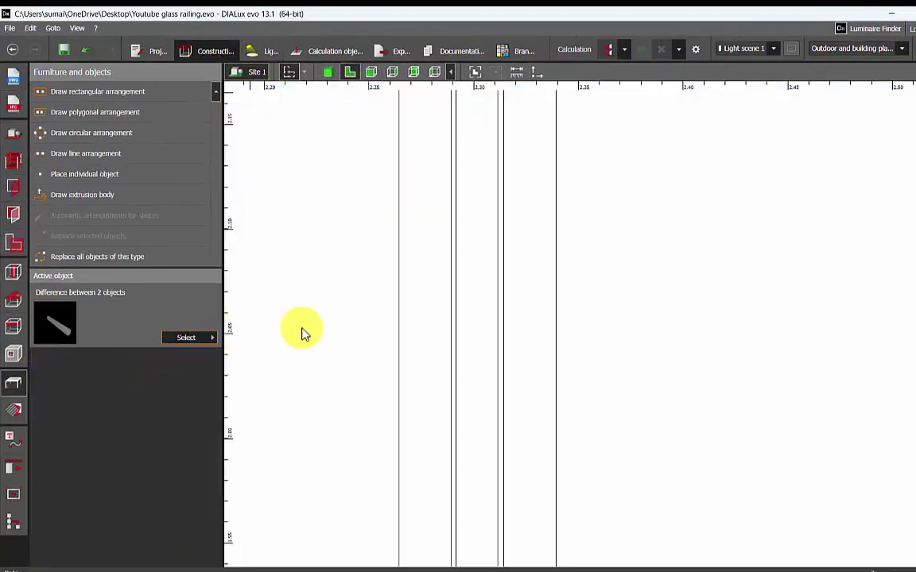
{"action": "left_click", "coordinate": [84, 174]}
{"action": "scroll", "coordinate": [419, 242], "scroll_direction": "down", "scroll_amount": 3}
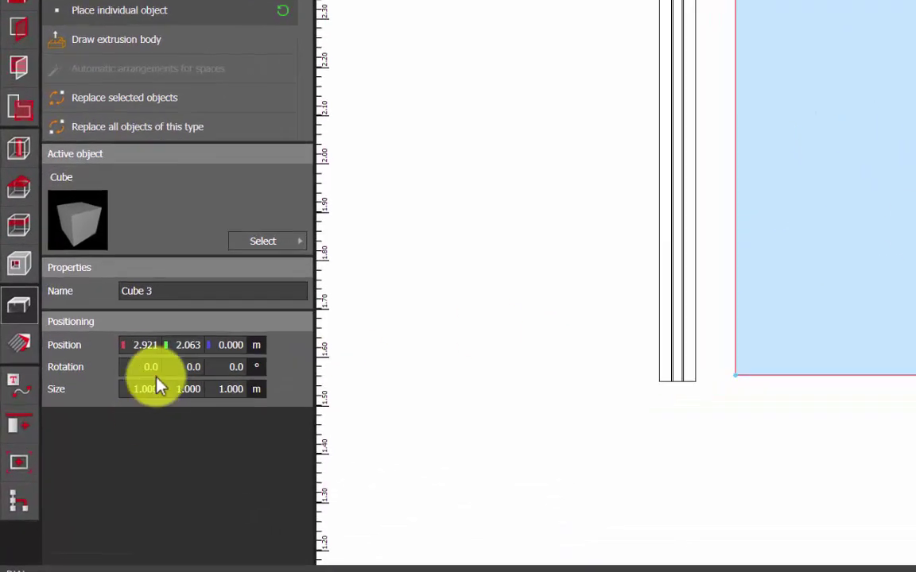
- Set the cube's X size to 0.012 m to make a thin glass panel and check it in 3D
{"action": "left_click", "coordinate": [156, 374]}
{"action": "left_click", "coordinate": [155, 395]}
{"action": "type", "text": "0.012"}
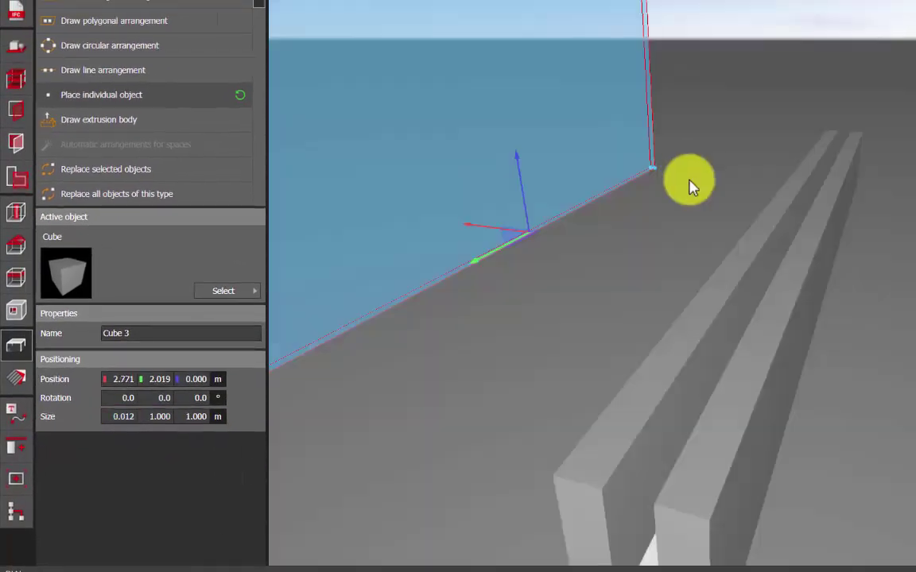
{"action": "scroll", "coordinate": [680, 313], "scroll_direction": "down", "scroll_amount": 2}
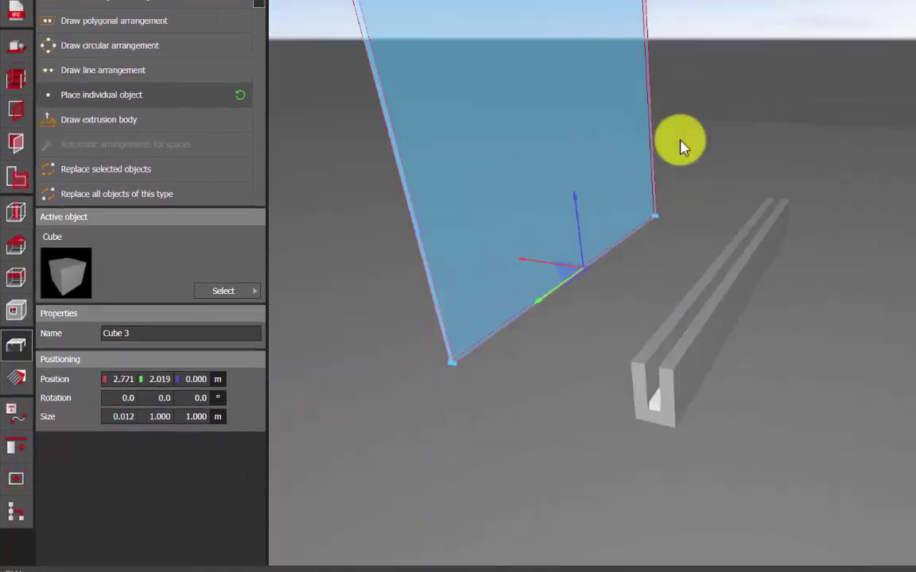
{"action": "scroll", "coordinate": [649, 431], "scroll_direction": "down", "scroll_amount": 2}
{"action": "right_click_drag", "start_coordinate": [646, 149], "coordinate": [581, 258]}
{"action": "left_click", "coordinate": [712, 119]}
{"action": "left_click", "coordinate": [585, 199]}
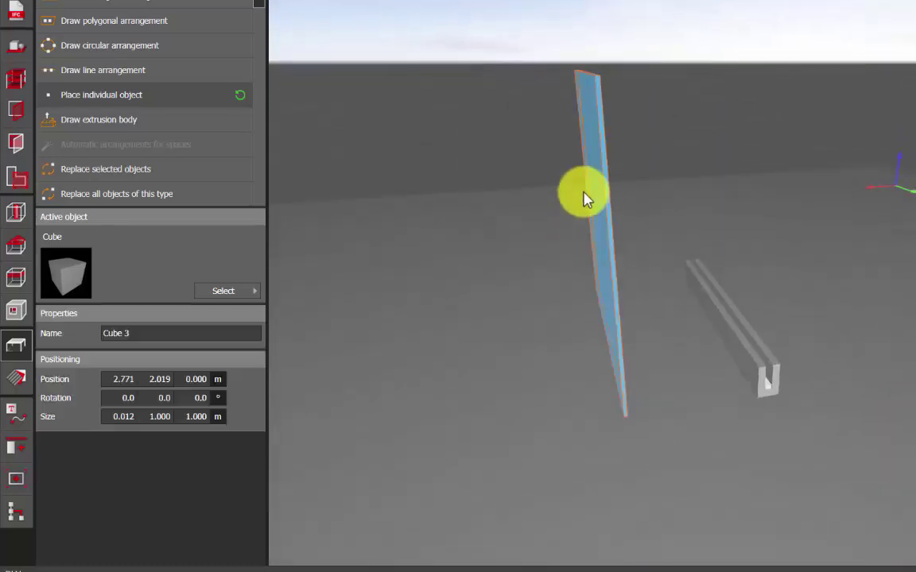
- Move the thin panel in plan view into the profile's channel, aligned with its end and against the channel's left inner edge
{"action": "left_click", "coordinate": [389, 21]}
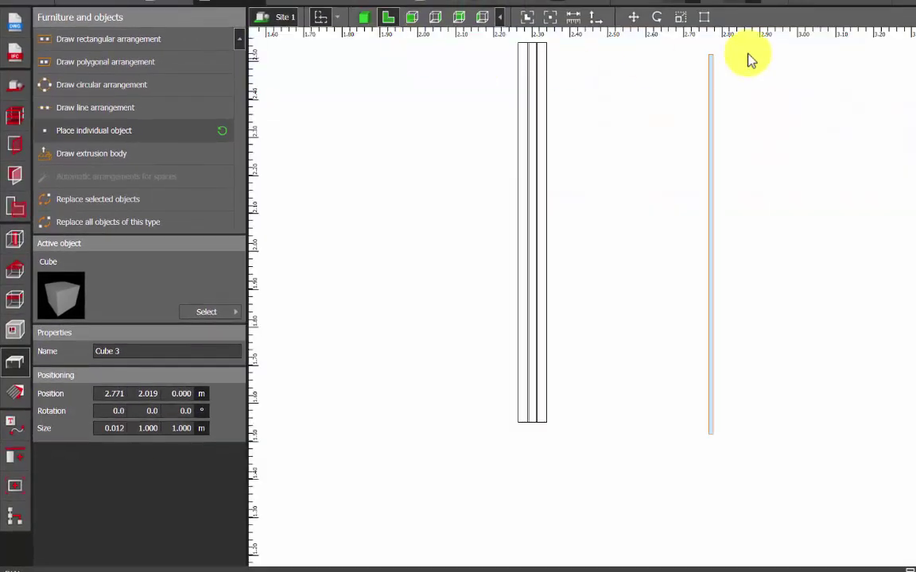
{"action": "left_click", "coordinate": [633, 17]}
{"action": "left_click_drag", "start_coordinate": [713, 445], "coordinate": [532, 439]}
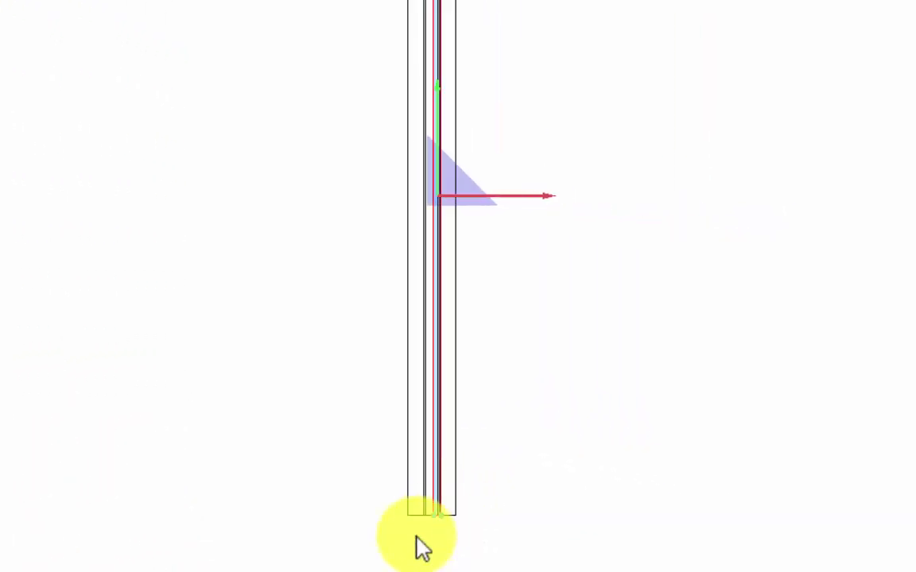
{"action": "scroll", "coordinate": [416, 538], "scroll_direction": "up", "scroll_amount": 8}
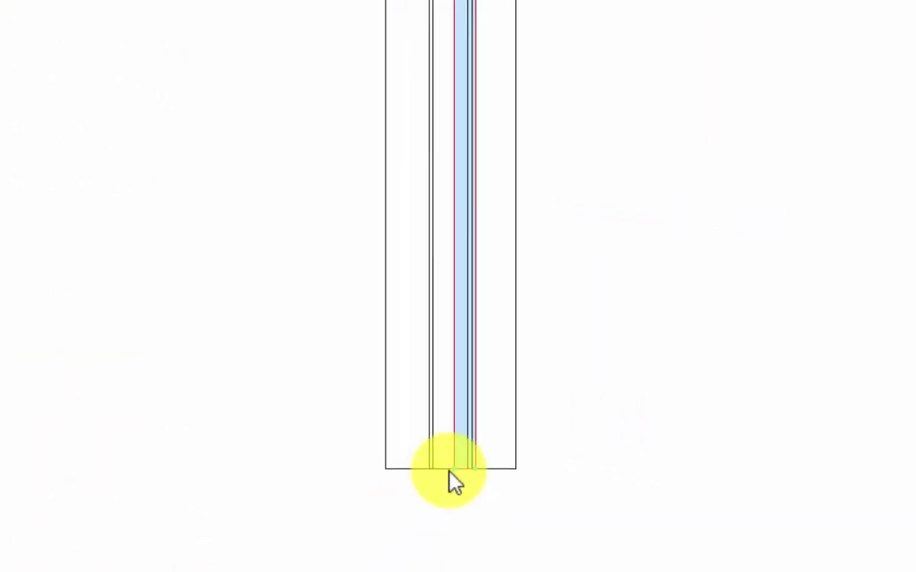
{"action": "left_click_drag", "start_coordinate": [402, 450], "coordinate": [350, 457]}
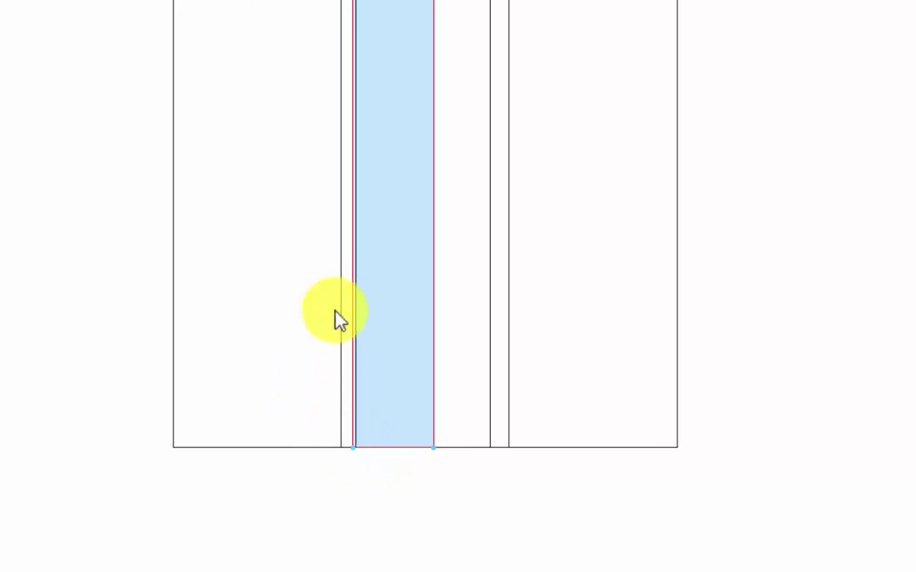
{"action": "left_click_drag", "start_coordinate": [355, 449], "coordinate": [343, 447]}
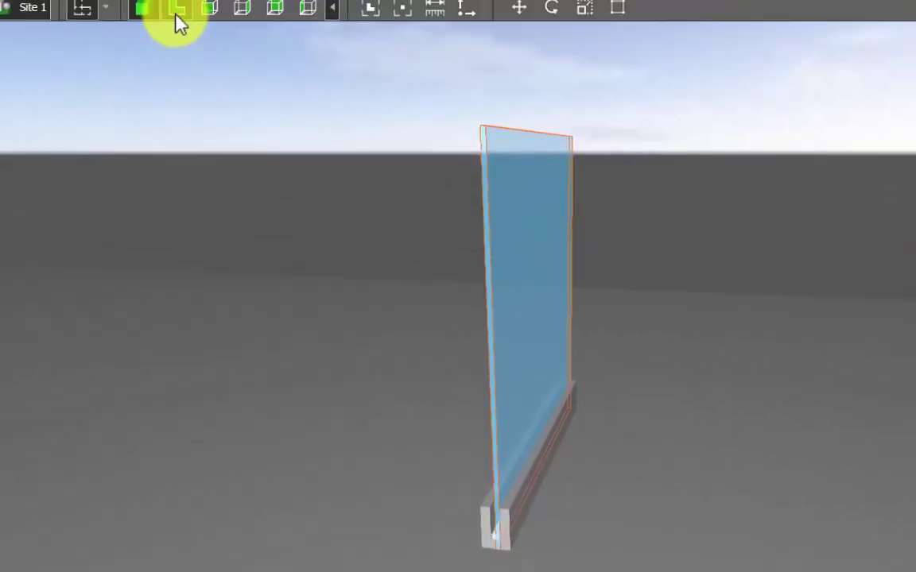
- Copy the glass panel in plan view and place the copy in the channel directly beside the first panel
{"action": "left_click", "coordinate": [180, 20]}
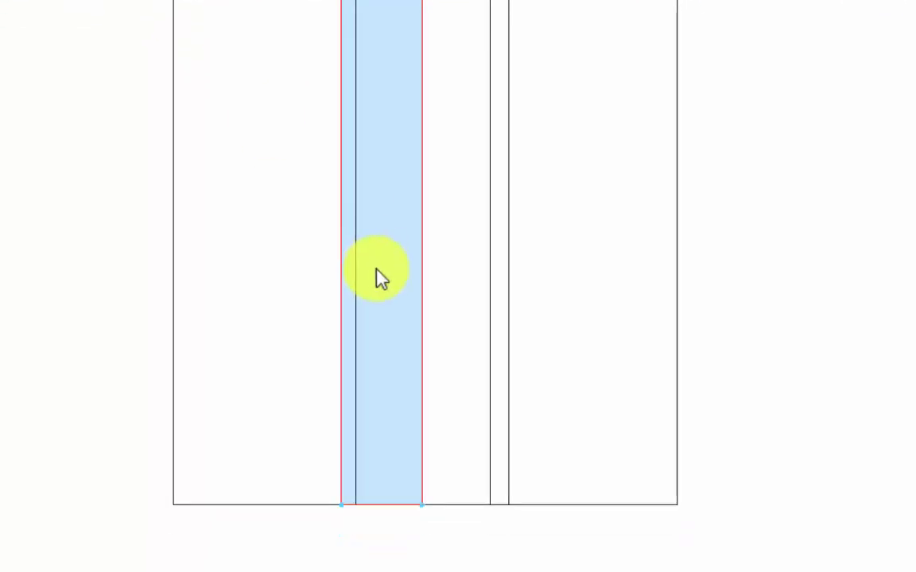
{"action": "scroll", "coordinate": [389, 562], "scroll_direction": "down", "scroll_amount": 7}
{"action": "scroll", "coordinate": [394, 117], "scroll_direction": "up", "scroll_amount": 1}
{"action": "scroll", "coordinate": [394, 116], "scroll_direction": "up", "scroll_amount": 2}
{"action": "scroll", "coordinate": [445, 196], "scroll_direction": "up", "scroll_amount": 3}
{"action": "left_click_drag", "start_coordinate": [312, 179], "coordinate": [390, 180]}
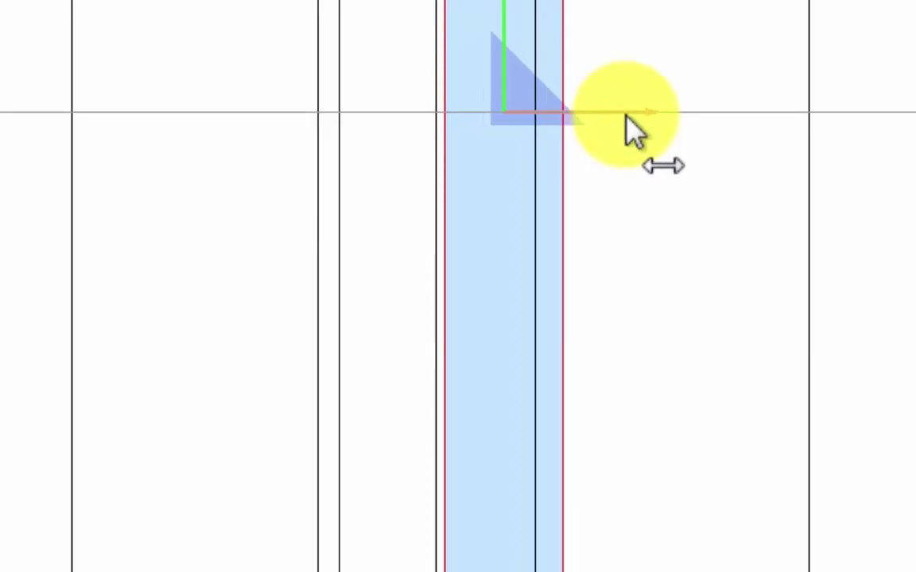
{"action": "key", "text": "Escape"}
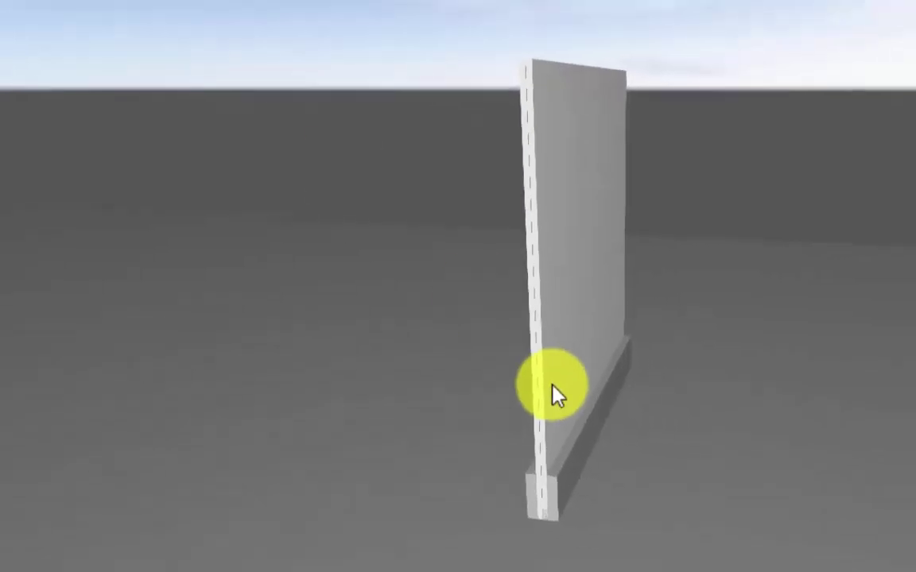
- Create a new colour material for the glass and set its material type to Transparent
{"action": "left_click_drag", "start_coordinate": [552, 389], "coordinate": [586, 487]}
{"action": "left_click_drag", "start_coordinate": [612, 440], "coordinate": [554, 427]}
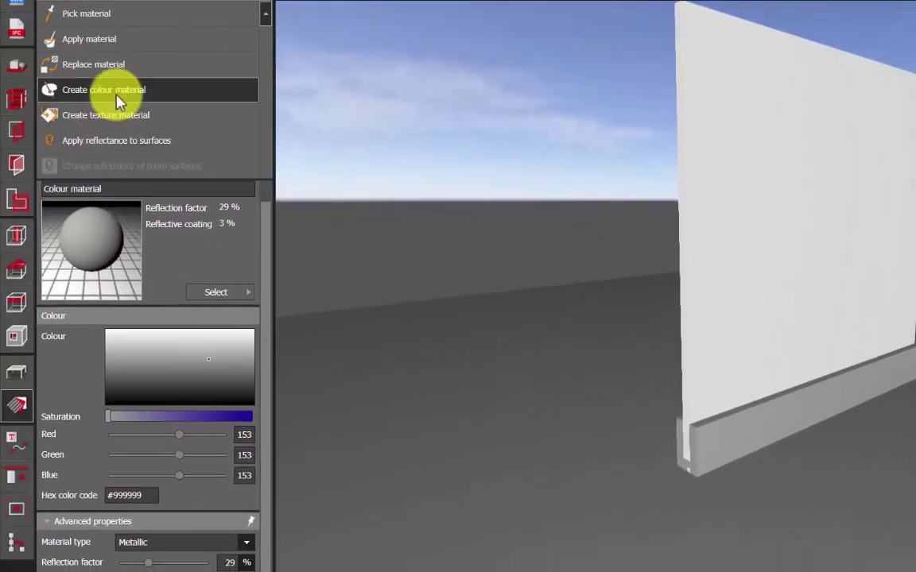
{"action": "left_click", "coordinate": [117, 95]}
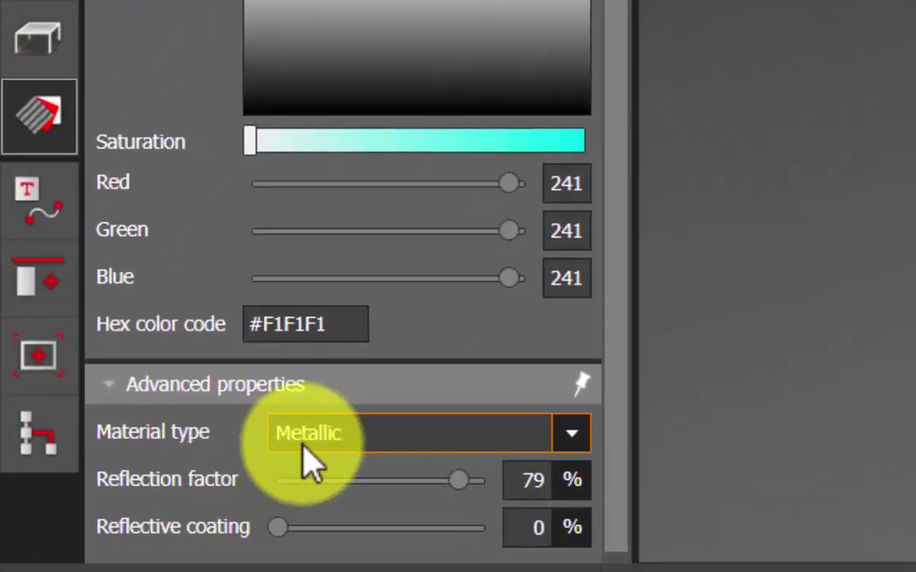
{"action": "left_click", "coordinate": [349, 437]}
{"action": "left_click", "coordinate": [372, 541]}
{"action": "scroll", "coordinate": [612, 493], "scroll_direction": "down", "scroll_amount": 1}
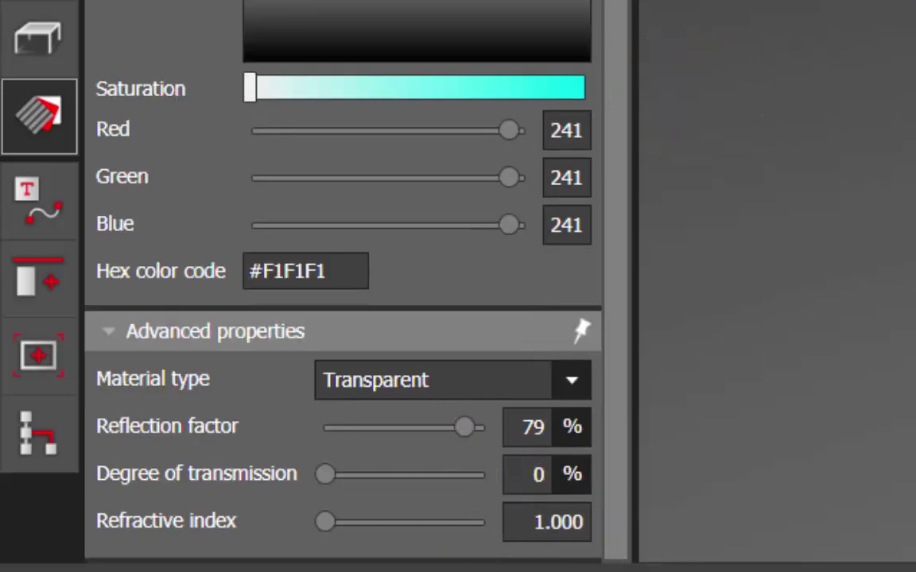
- Set the glass material's degree of transmission to 90 %, reflection factor to 5 % and refractive index to 1.5
{"action": "left_click", "coordinate": [556, 489]}
{"action": "type", "text": "90"}
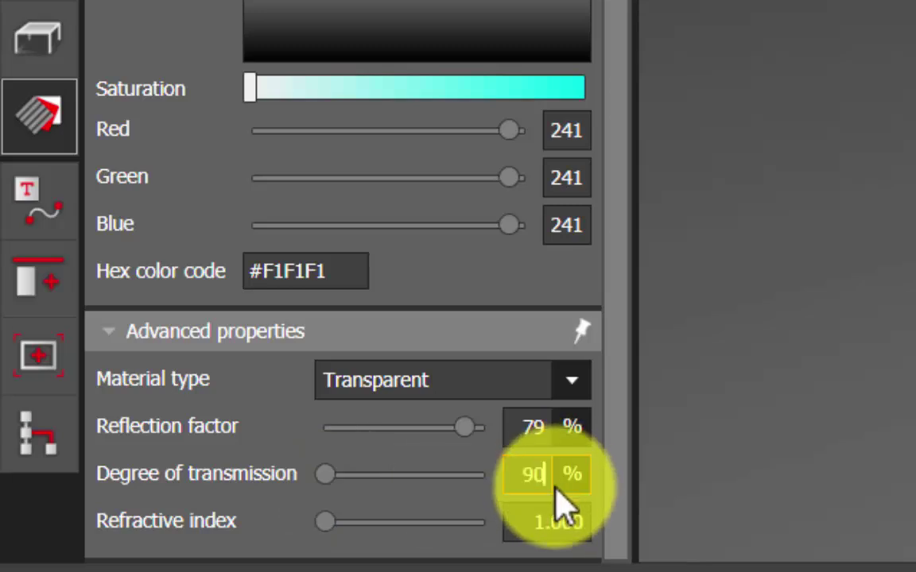
{"action": "key", "text": "Return"}
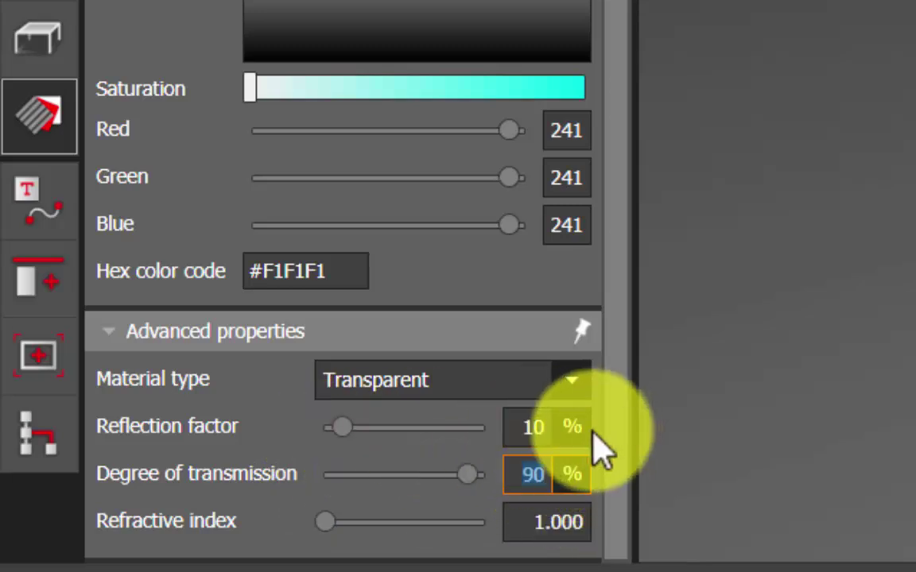
{"action": "left_click", "coordinate": [527, 428]}
{"action": "type", "text": "5"}
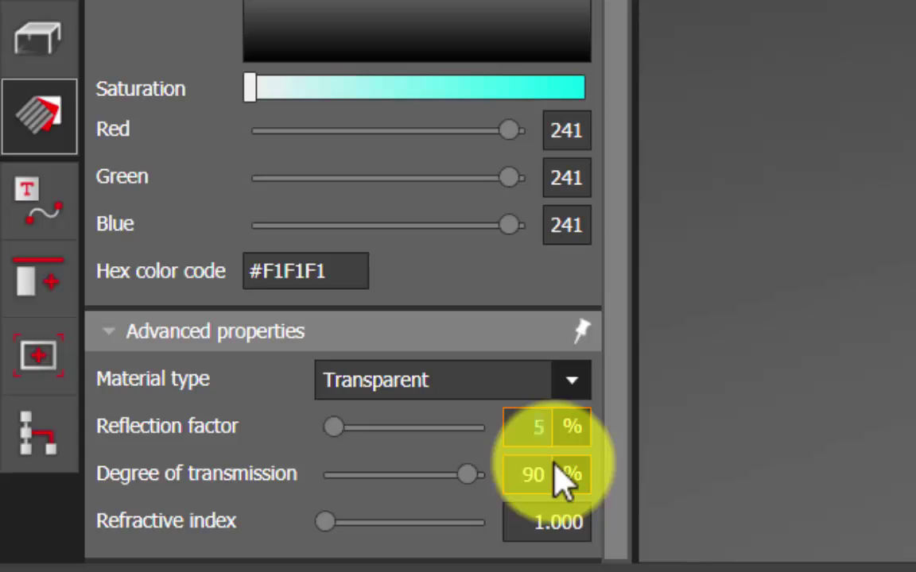
{"action": "left_click", "coordinate": [556, 522]}
{"action": "left_click", "coordinate": [544, 525]}
{"action": "type", "text": "1.5"}
{"action": "key", "text": "Return"}
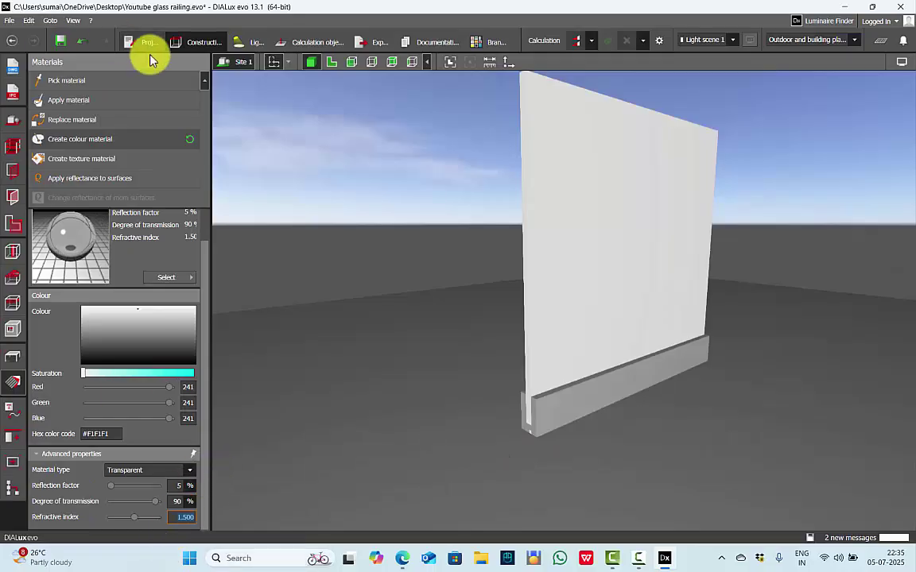
- Replace the panels' material with the transparent glass and apply a grey texture material with a 20 % reflection factor to the ground
{"action": "left_click", "coordinate": [88, 119]}
{"action": "left_click", "coordinate": [594, 170]}
{"action": "right_click_drag", "start_coordinate": [459, 198], "coordinate": [648, 179]}
{"action": "key", "text": "Escape"}
{"action": "right_click_drag", "start_coordinate": [640, 380], "coordinate": [554, 380]}
{"action": "left_click_drag", "start_coordinate": [555, 385], "coordinate": [409, 388]}
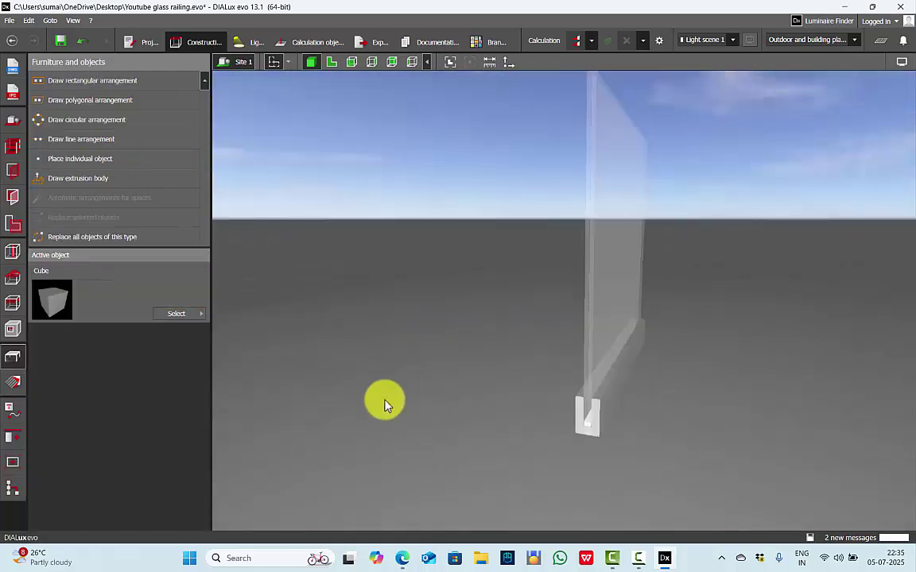
{"action": "left_click", "coordinate": [12, 383]}
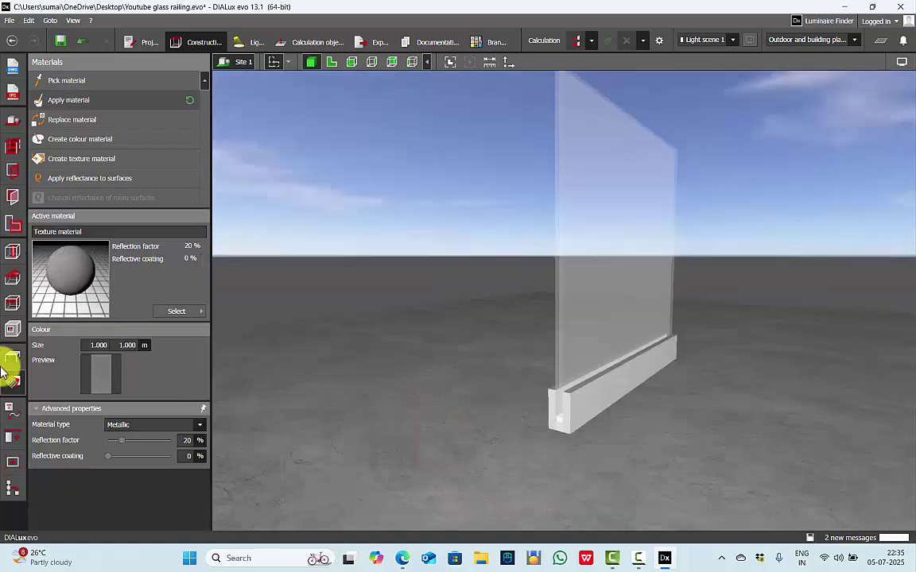
{"action": "left_click", "coordinate": [12, 362]}
- Change the VarioLED luminaire's lamp spectrum to LED Blue and apply it
{"action": "left_click", "coordinate": [242, 41]}
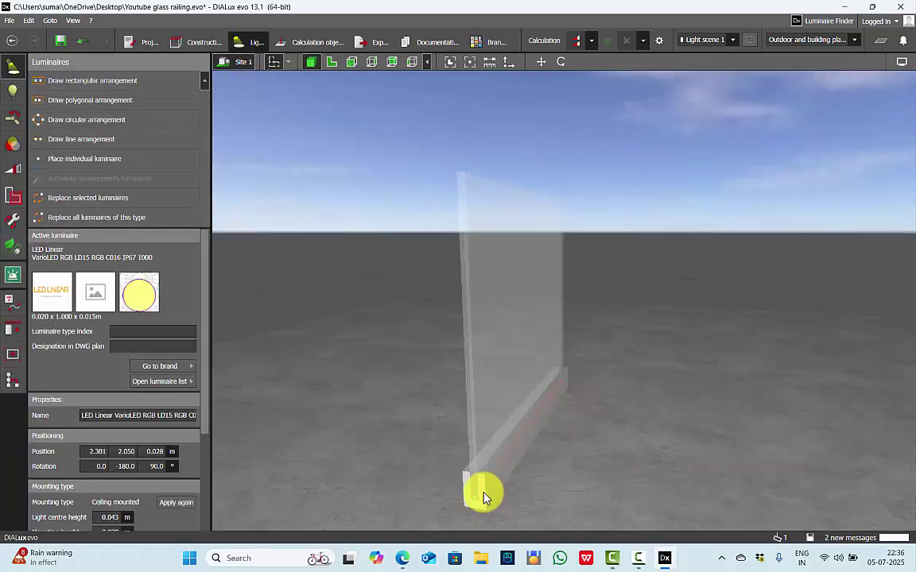
{"action": "left_click", "coordinate": [12, 90]}
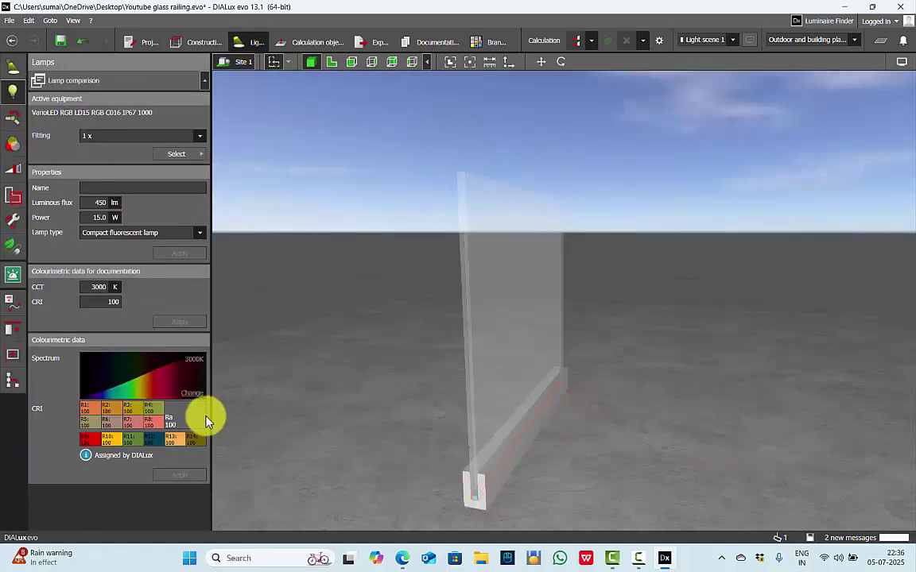
{"action": "left_click", "coordinate": [192, 392]}
{"action": "mouse_move", "coordinate": [245, 442]}
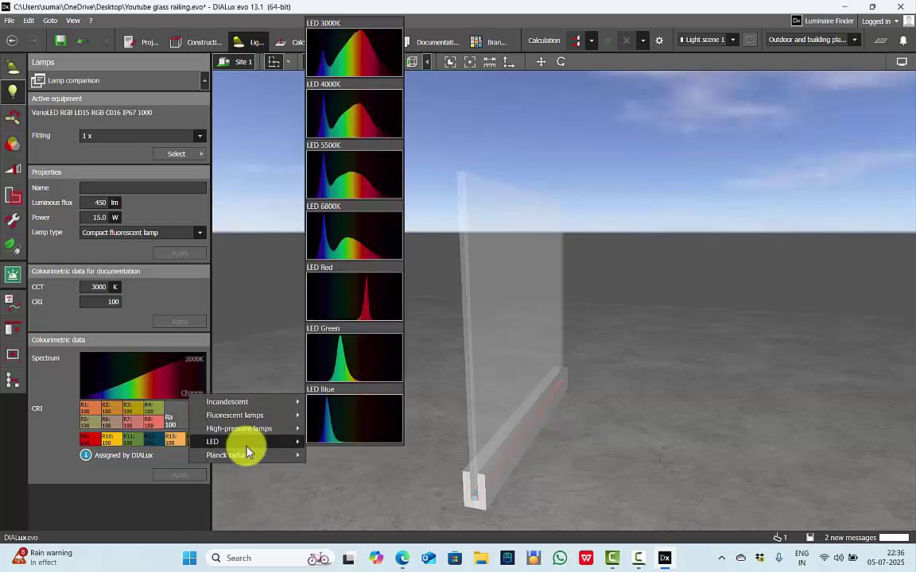
{"action": "left_click", "coordinate": [342, 428]}
{"action": "left_click", "coordinate": [187, 457]}
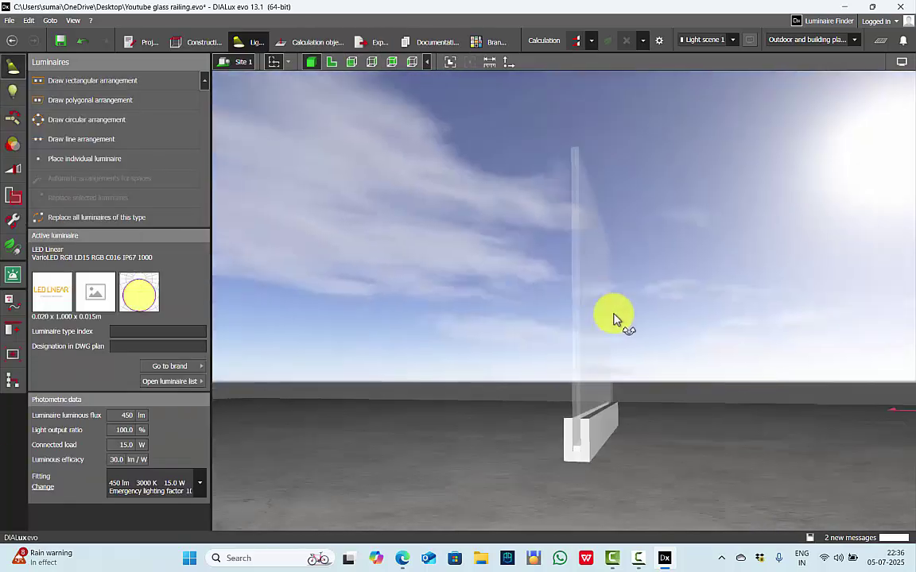
- Turn off the sky display in the 3D view and calculate the entire project for all light scenes
{"action": "right_click_drag", "start_coordinate": [613, 314], "coordinate": [485, 354]}
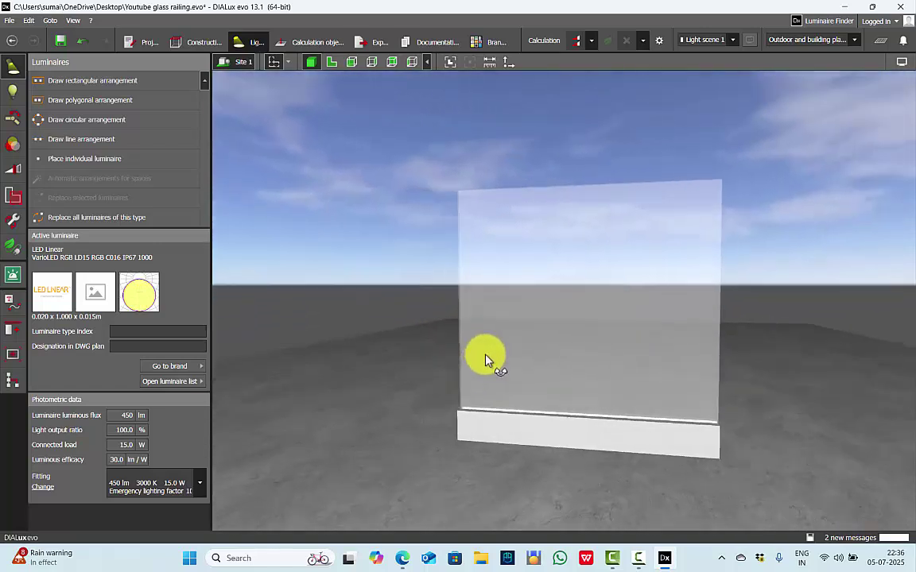
{"action": "left_click", "coordinate": [901, 62]}
{"action": "left_click", "coordinate": [813, 284]}
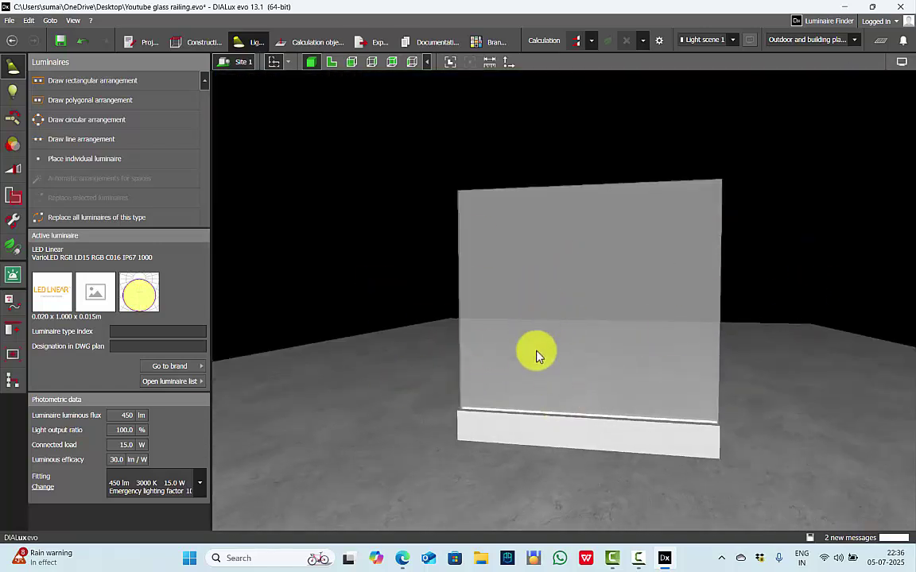
{"action": "left_click", "coordinate": [576, 41]}
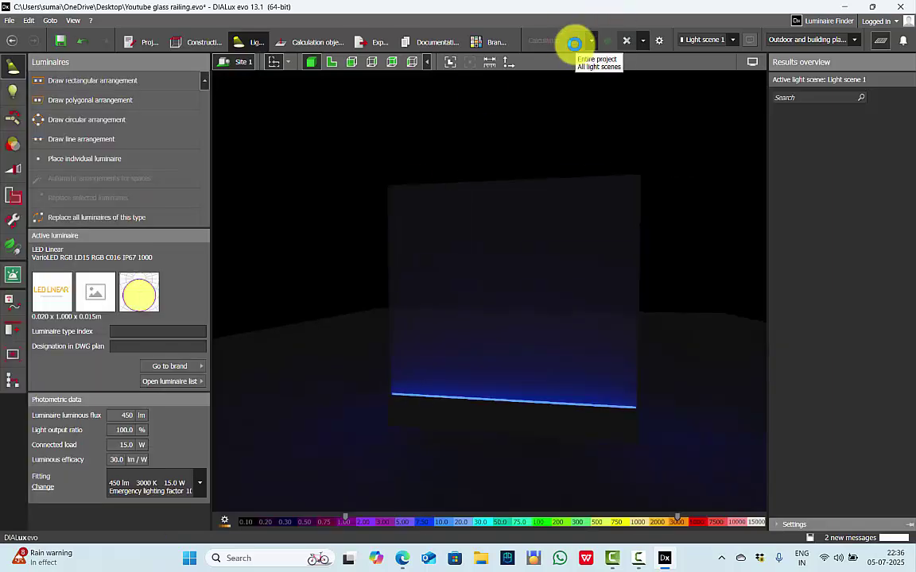
- Close the results overview and examine the illuminated glass and base channel from the end, front and close up
{"action": "left_click", "coordinate": [879, 39]}
{"action": "right_click_drag", "start_coordinate": [553, 290], "coordinate": [656, 289]}
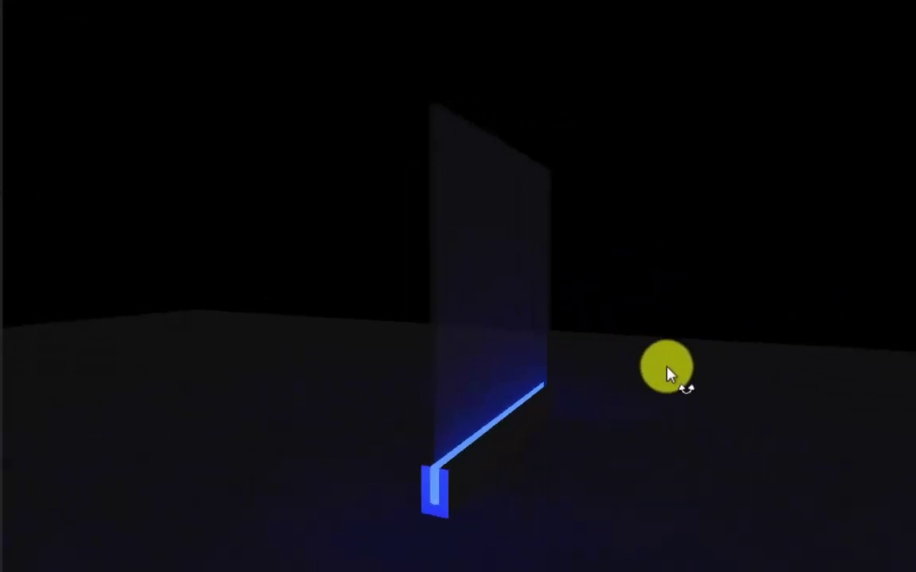
{"action": "right_click_drag", "start_coordinate": [667, 375], "coordinate": [514, 399]}
{"action": "scroll", "coordinate": [554, 468], "scroll_direction": "up", "scroll_amount": 3}
{"action": "left_click_drag", "start_coordinate": [515, 399], "coordinate": [501, 455]}
{"action": "right_click_drag", "start_coordinate": [500, 448], "coordinate": [799, 444]}
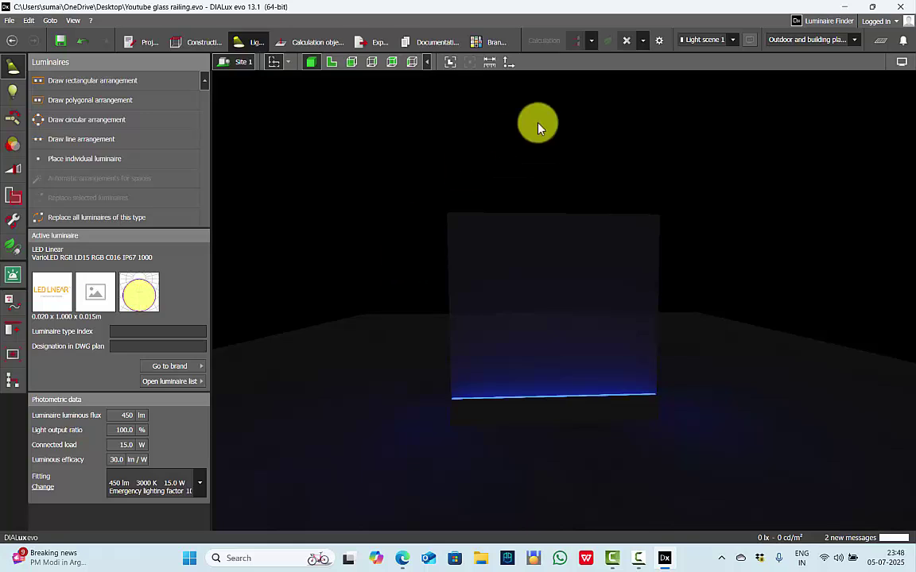
- Select all the balustrade parts in the floor plan and combine them into one group
{"action": "left_click", "coordinate": [200, 42]}
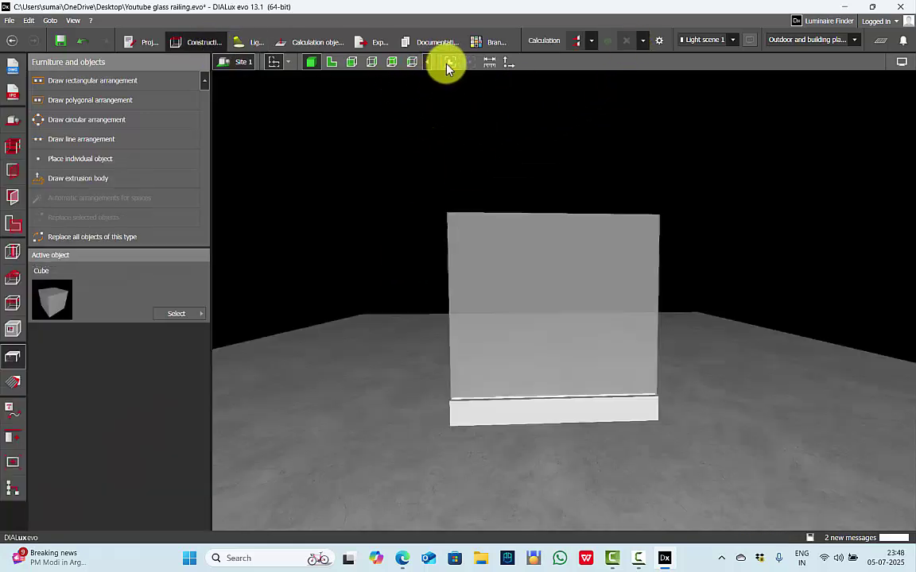
{"action": "left_click", "coordinate": [445, 63]}
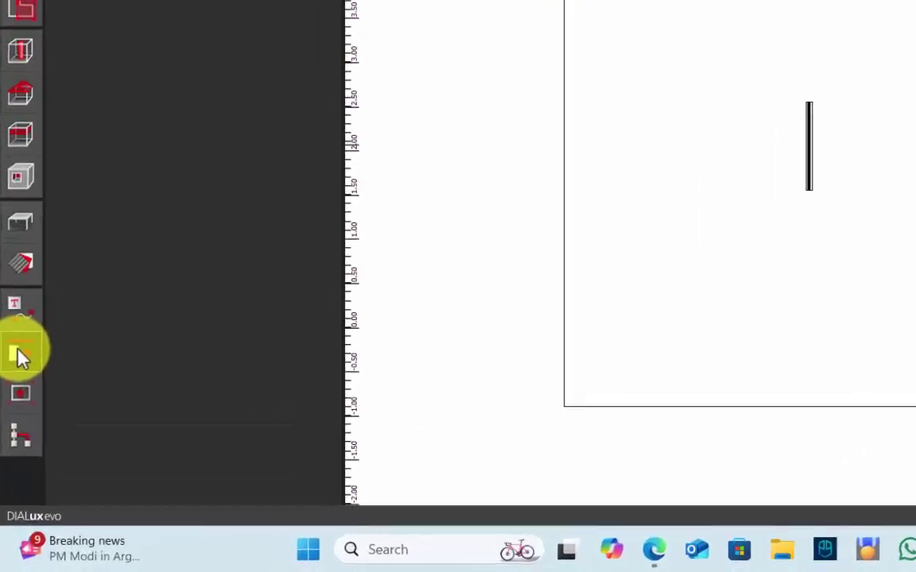
{"action": "left_click", "coordinate": [20, 358]}
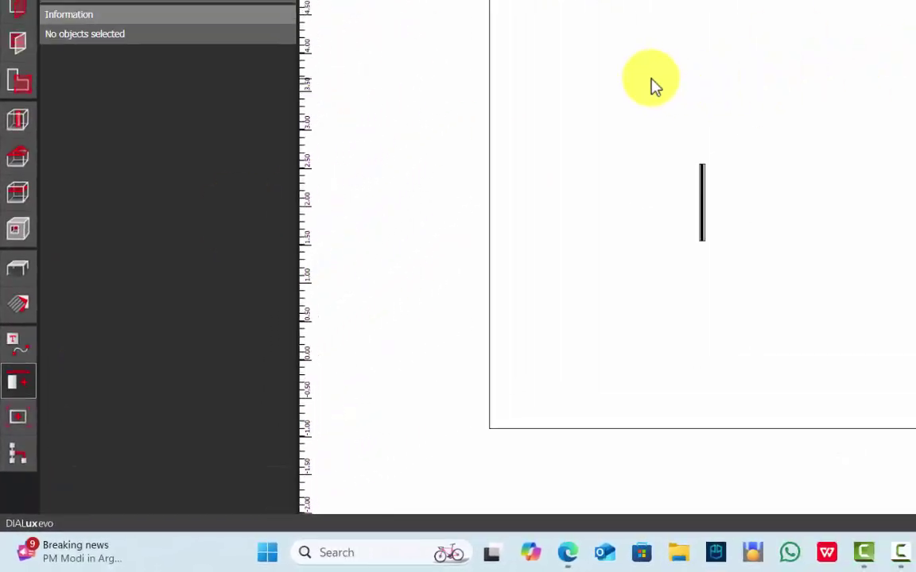
{"action": "left_click_drag", "start_coordinate": [650, 79], "coordinate": [760, 354]}
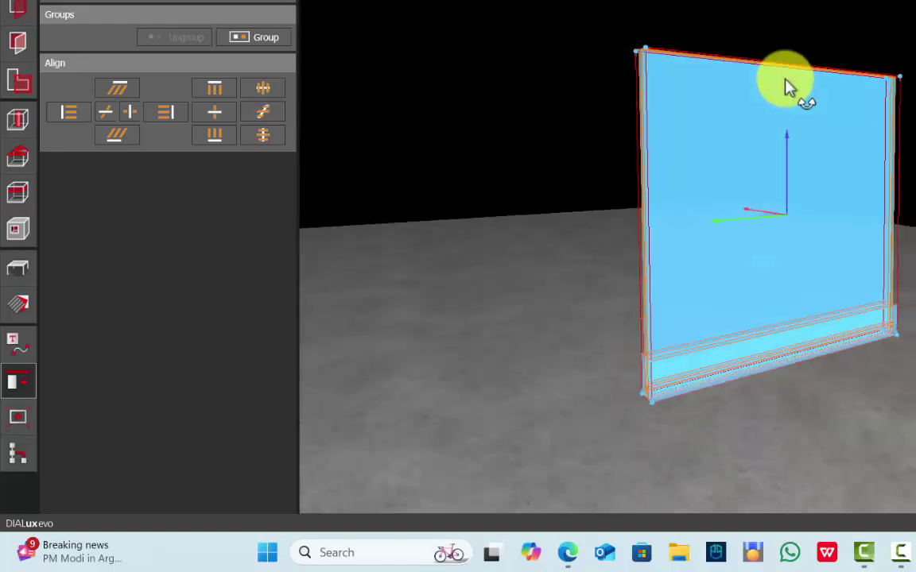
{"action": "right_click_drag", "start_coordinate": [784, 82], "coordinate": [914, 95]}
{"action": "right_click_drag", "start_coordinate": [794, 374], "coordinate": [687, 380]}
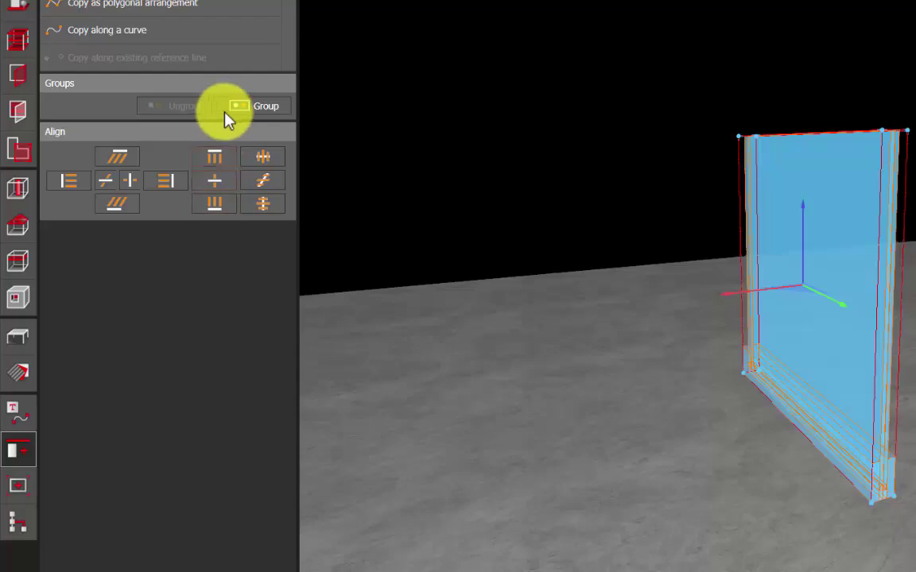
{"action": "left_click", "coordinate": [253, 109]}
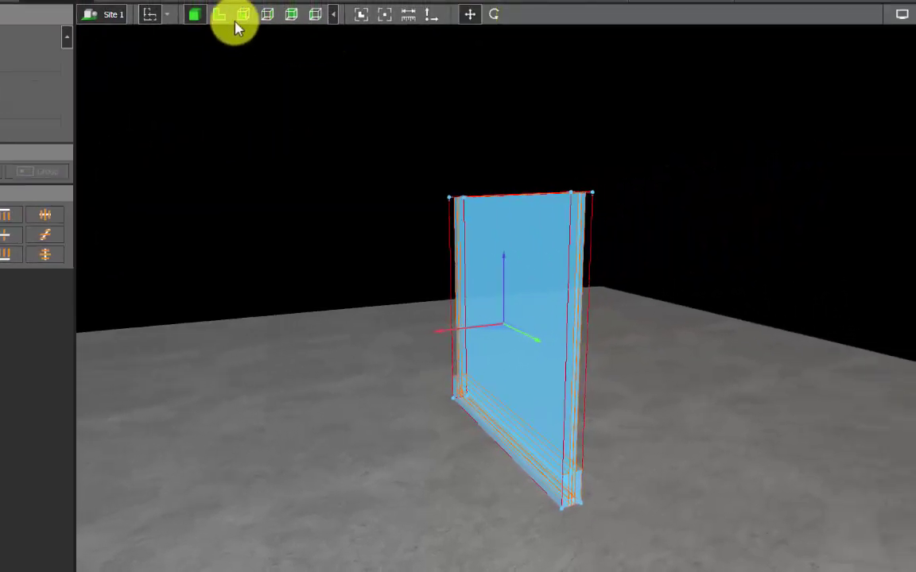
- Copy the balustrade group twice end to end in the floor plan, leaving a narrow gap between adjoining sections
{"action": "left_click", "coordinate": [222, 16]}
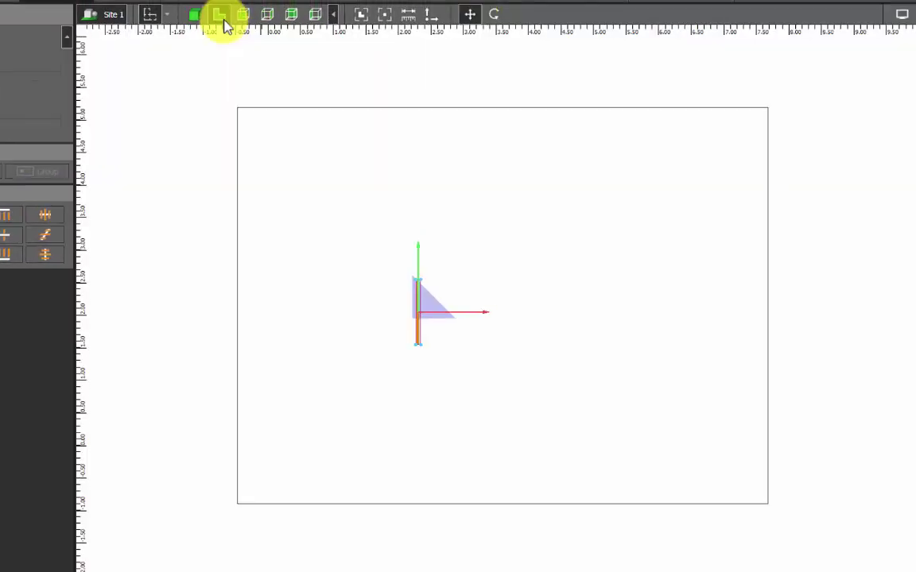
{"action": "left_click_drag", "start_coordinate": [397, 169], "coordinate": [377, 433]}
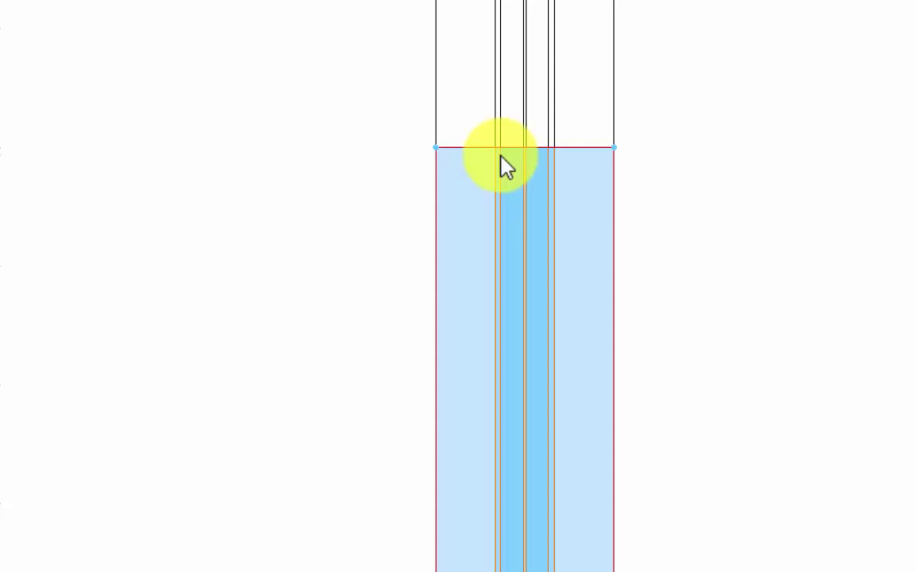
{"action": "key", "text": "Down"}
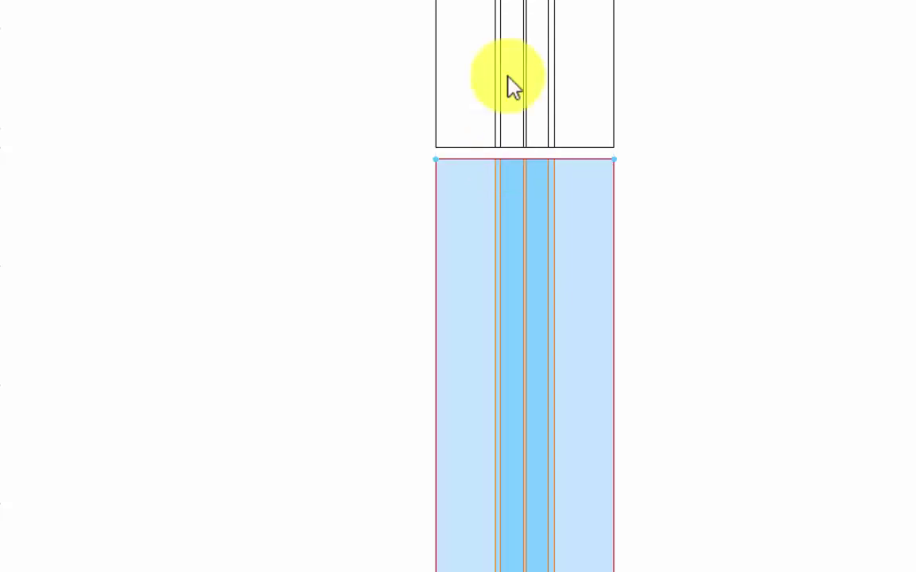
{"action": "scroll", "coordinate": [507, 38], "scroll_direction": "down", "scroll_amount": 6}
{"action": "key", "text": "ctrl+d"}
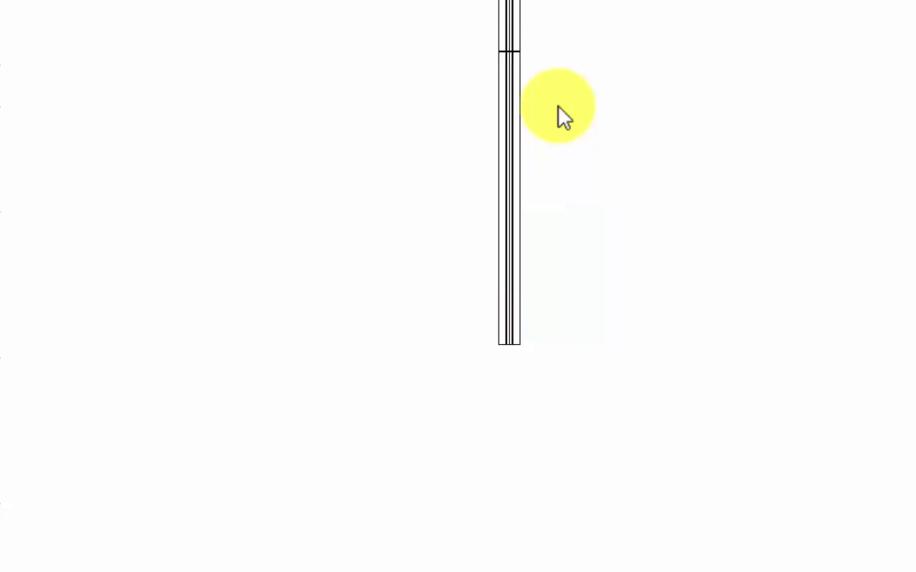
{"action": "left_click_drag", "start_coordinate": [510, 112], "coordinate": [512, 405]}
{"action": "scroll", "coordinate": [512, 402], "scroll_direction": "up", "scroll_amount": 6}
{"action": "scroll", "coordinate": [506, 335], "scroll_direction": "up", "scroll_amount": 2}
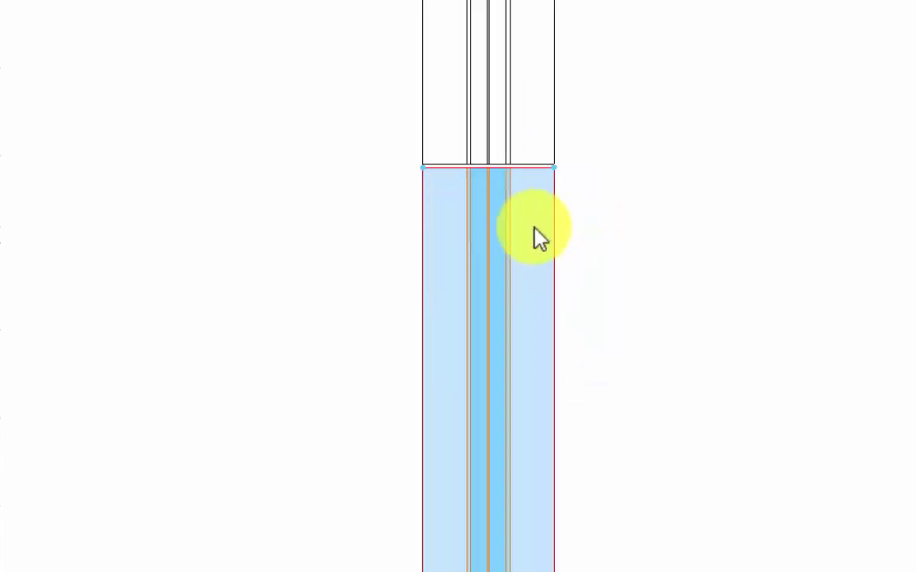
{"action": "scroll", "coordinate": [529, 225], "scroll_direction": "up", "scroll_amount": 4}
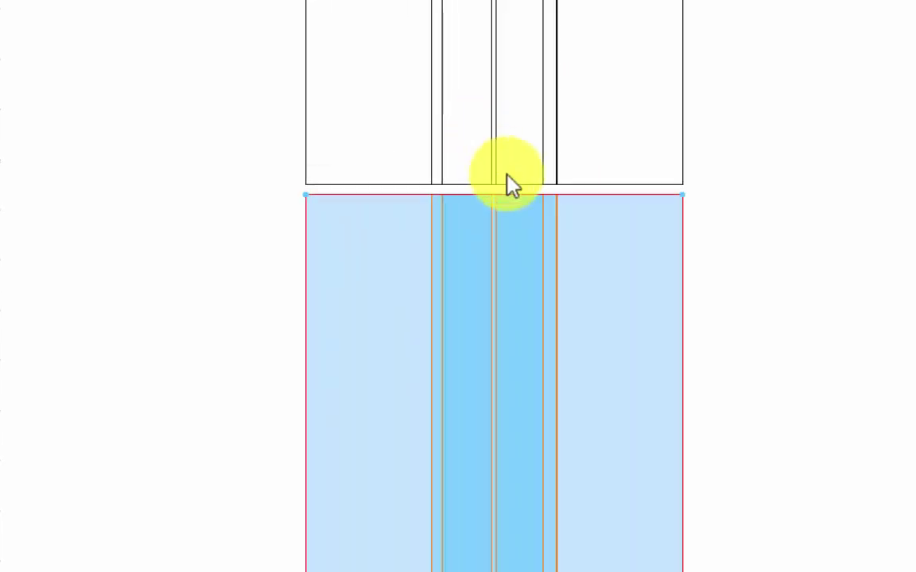
{"action": "scroll", "coordinate": [468, 244], "scroll_direction": "down", "scroll_amount": 1}
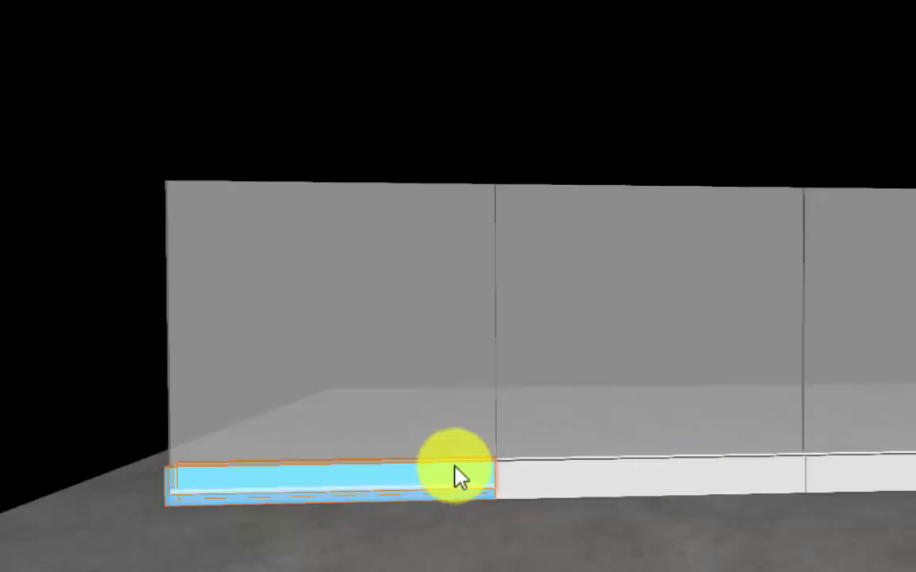
- Delete the base channels of the second and third balustrade sections
{"action": "middle_click_drag", "start_coordinate": [460, 476], "coordinate": [453, 508]}
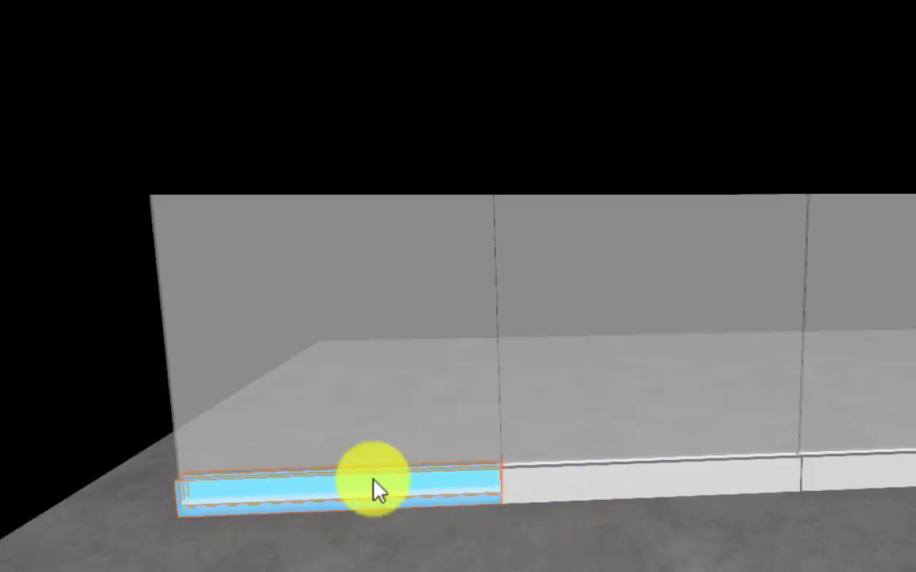
{"action": "left_click", "coordinate": [602, 482]}
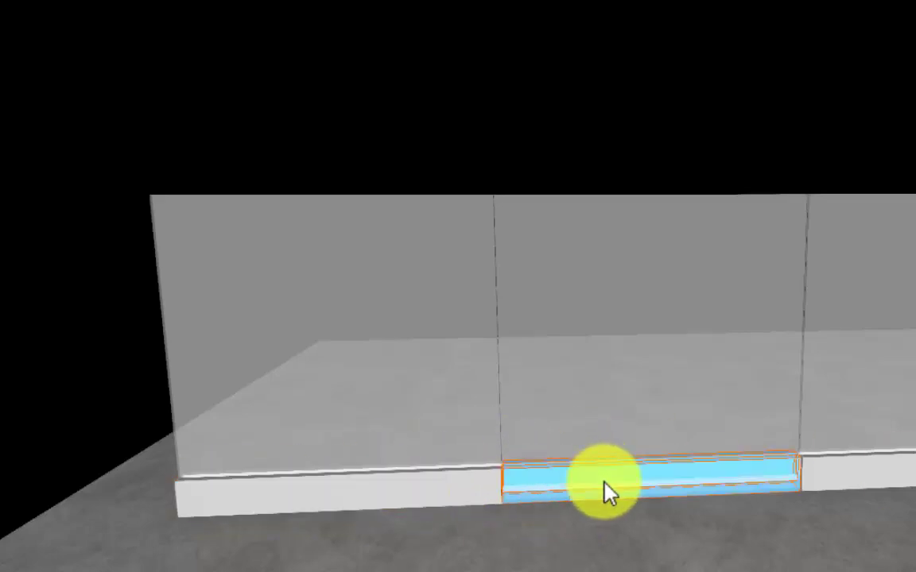
{"action": "key", "text": "Delete"}
{"action": "left_click", "coordinate": [875, 476]}
{"action": "key", "text": "Delete"}
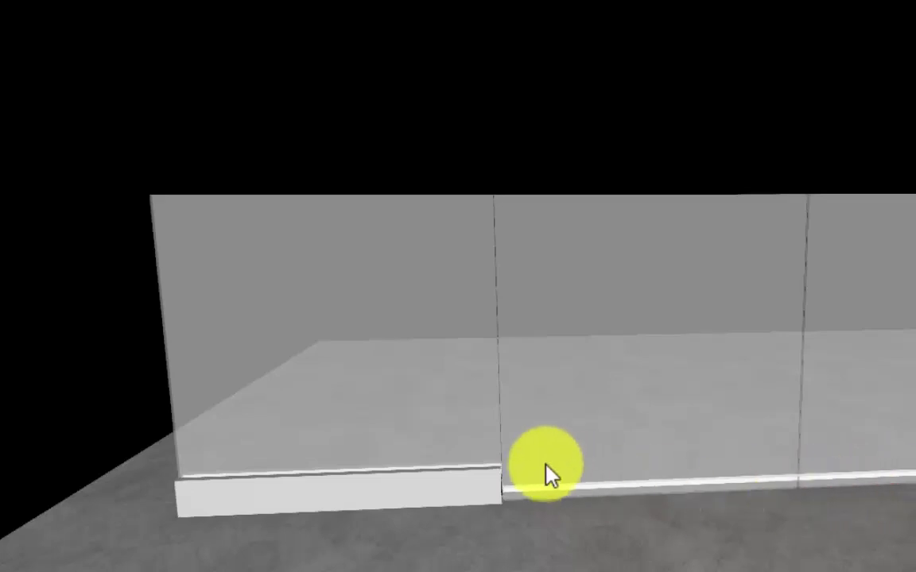
- Lengthen the remaining base channel and reposition it so it runs continuously under all three glass sections
{"action": "left_click", "coordinate": [451, 500]}
{"action": "left_click", "coordinate": [155, 9]}
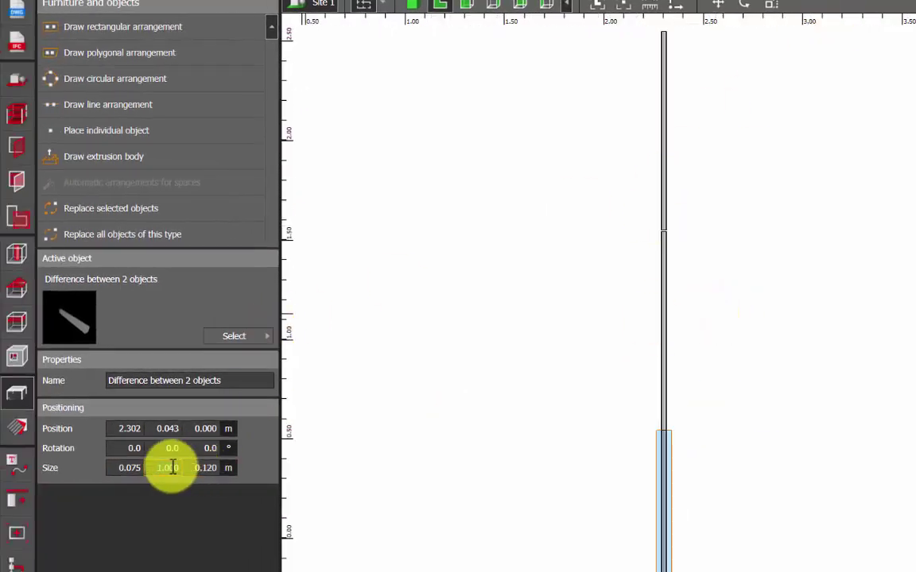
{"action": "key", "text": "Return"}
{"action": "scroll", "coordinate": [420, 333], "scroll_direction": "down", "scroll_amount": 3}
{"action": "left_click", "coordinate": [718, 4]}
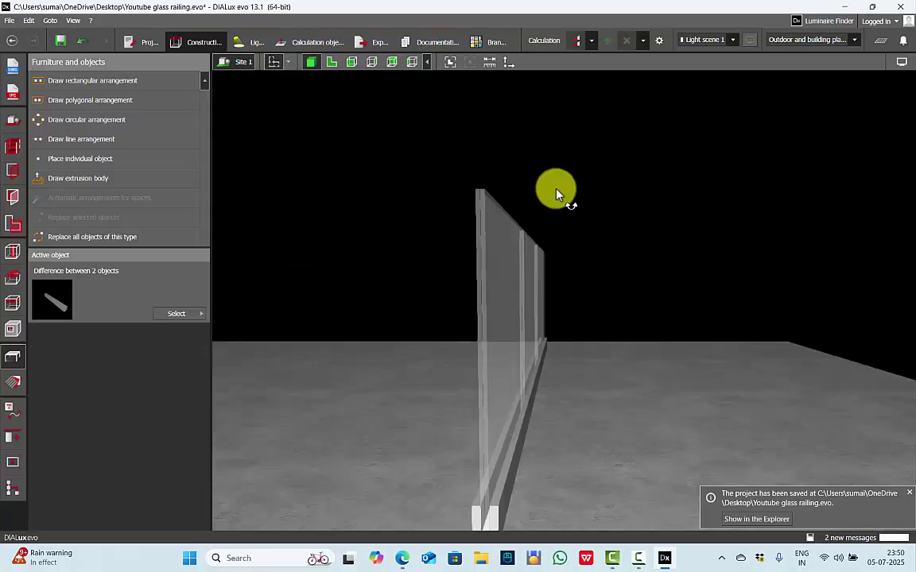
- Calculate the lighting for the three-section balustrade and close the results overview
{"action": "left_click_drag", "start_coordinate": [556, 190], "coordinate": [416, 208]}
{"action": "left_click", "coordinate": [576, 40]}
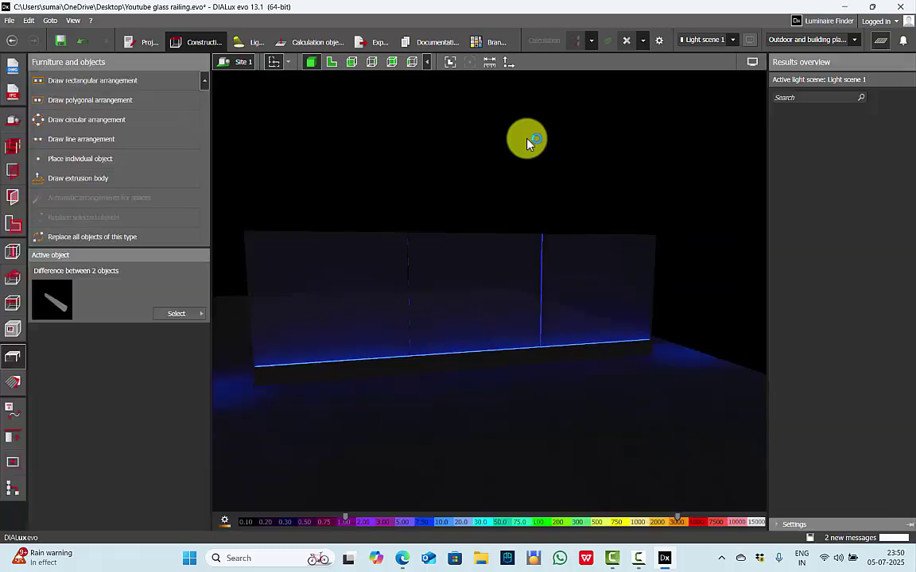
{"action": "left_click", "coordinate": [880, 43]}
- Examine the illuminated glass panels, their vertical joints and the base channel from several angles and distances
{"action": "left_click_drag", "start_coordinate": [537, 280], "coordinate": [515, 293]}
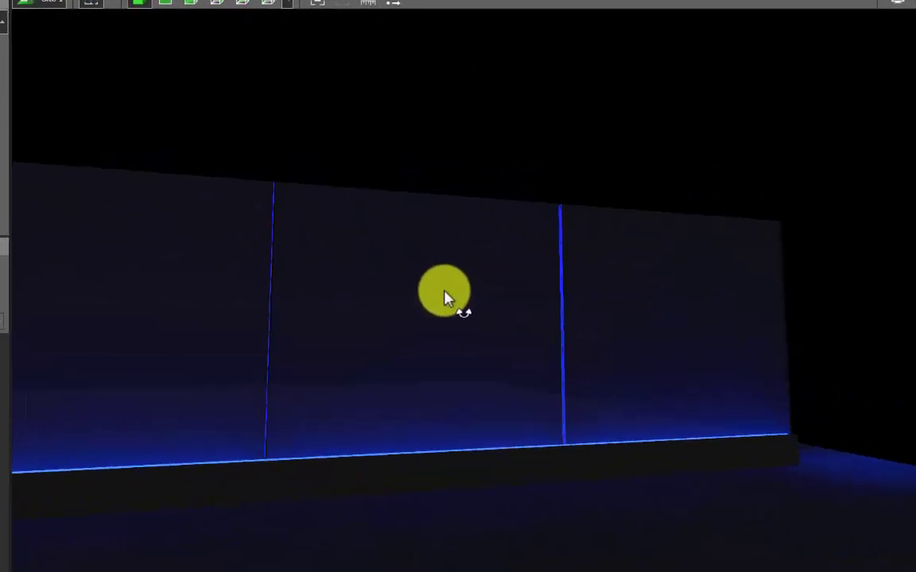
{"action": "left_click_drag", "start_coordinate": [405, 307], "coordinate": [300, 159]}
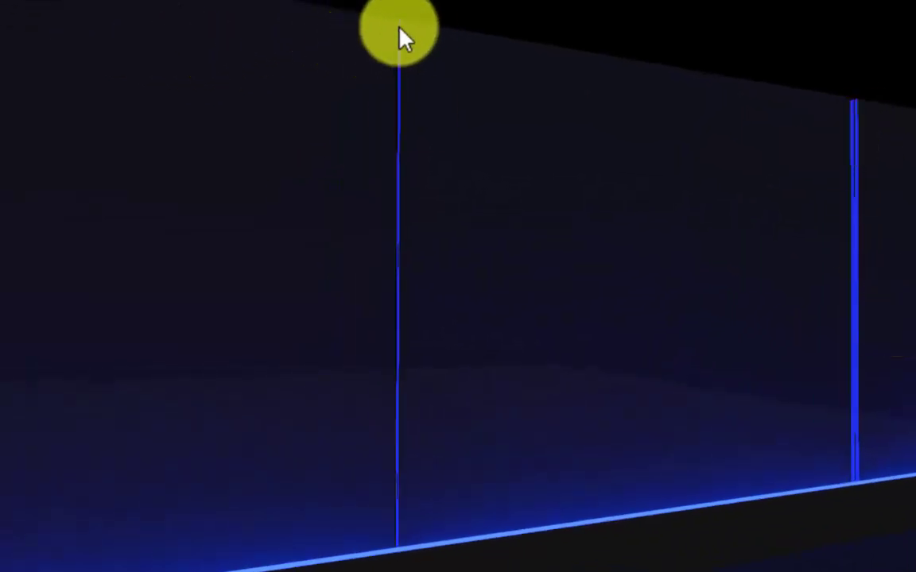
{"action": "left_click_drag", "start_coordinate": [883, 380], "coordinate": [789, 394]}
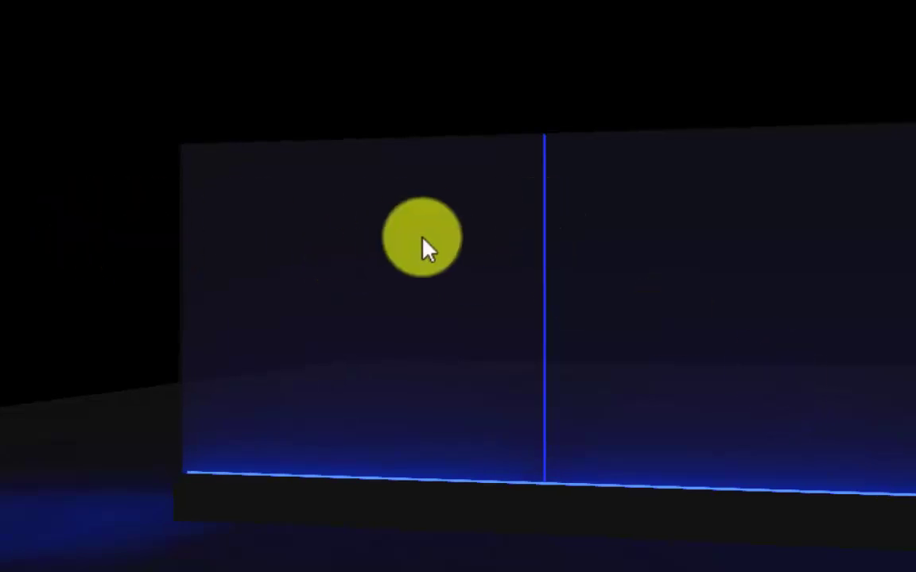
{"action": "left_click_drag", "start_coordinate": [523, 294], "coordinate": [684, 208]}
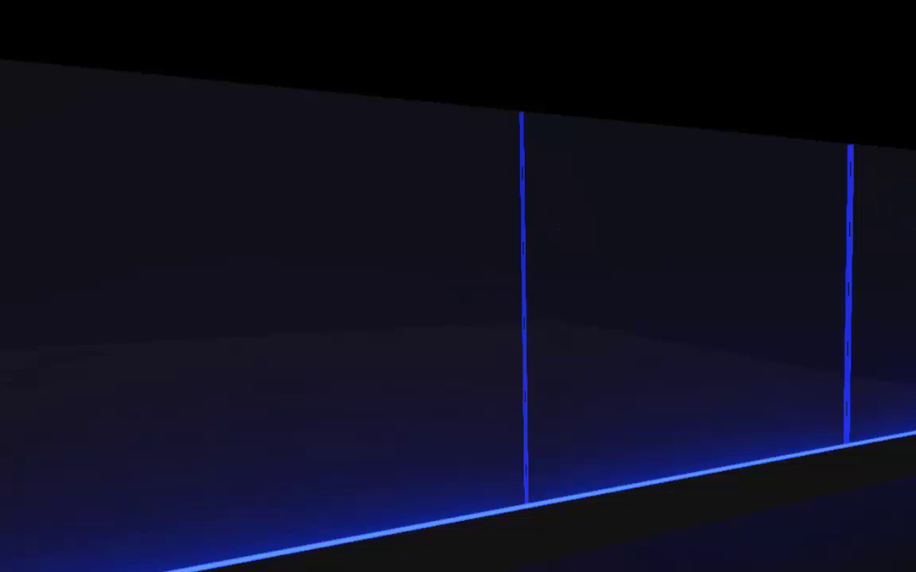
{"action": "scroll", "coordinate": [556, 238], "scroll_direction": "down", "scroll_amount": 3}
{"action": "left_click_drag", "start_coordinate": [534, 224], "coordinate": [575, 400]}
{"action": "scroll", "coordinate": [461, 358], "scroll_direction": "up", "scroll_amount": 1}
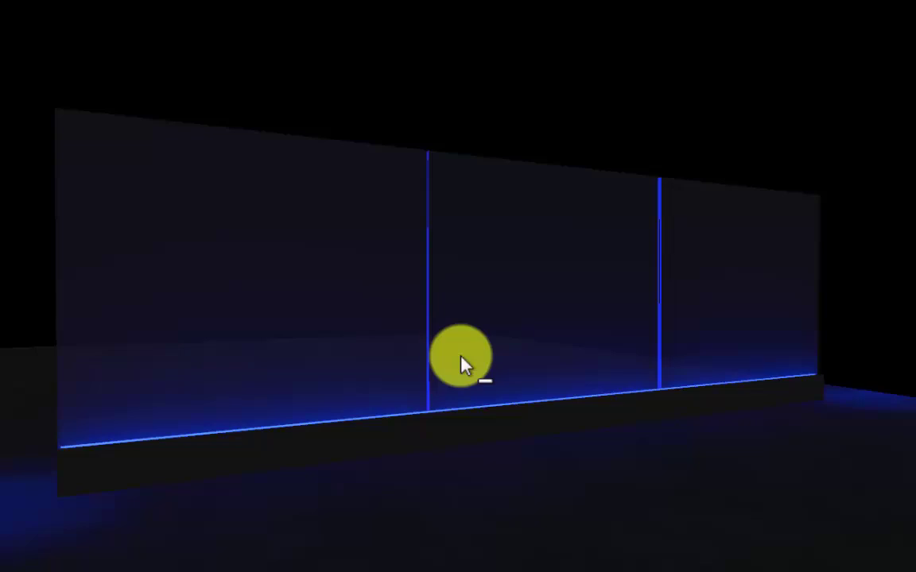
{"action": "left_click_drag", "start_coordinate": [461, 365], "coordinate": [598, 270]}
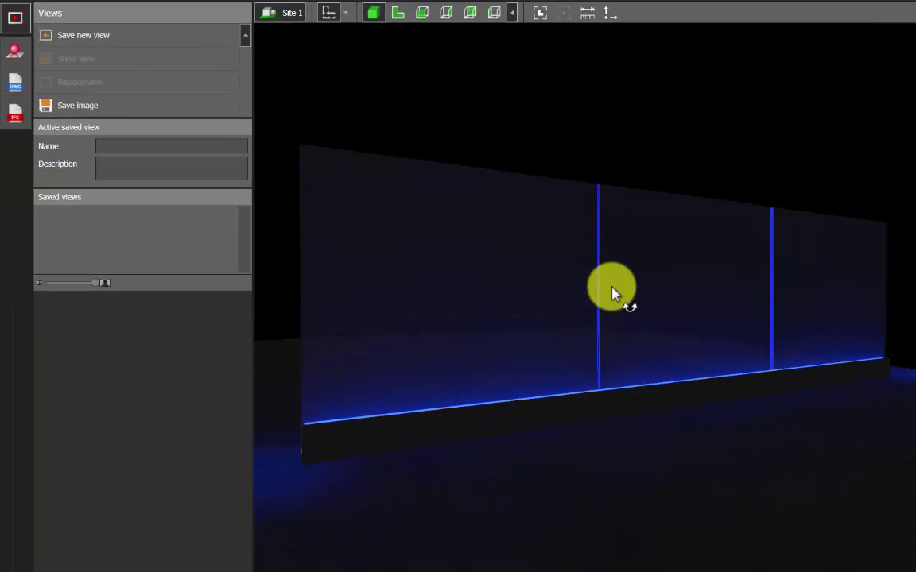
- Save the current 3D view, raytrace it at 1920 x 1080 pixels (Full HD), and view the render enlarged before closing it
{"action": "left_click", "coordinate": [101, 36]}
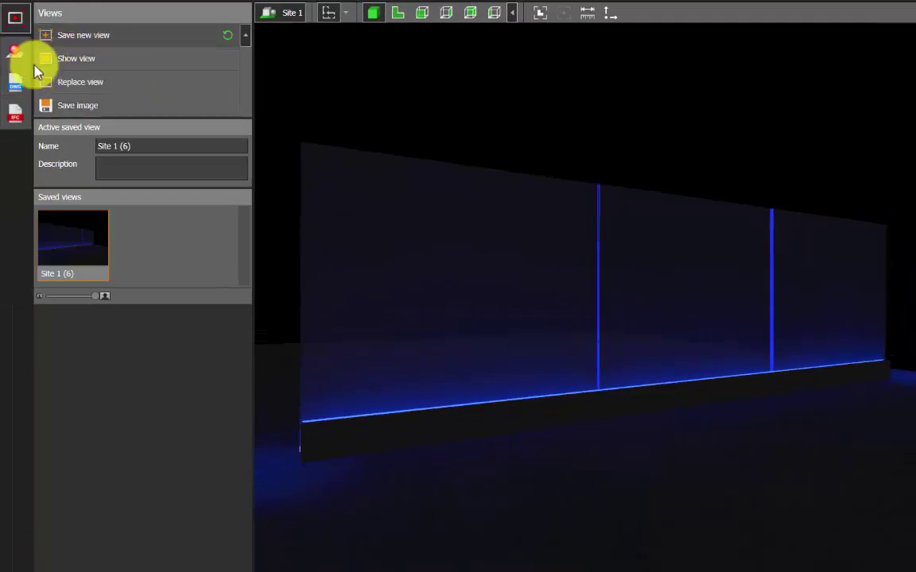
{"action": "left_click", "coordinate": [15, 51]}
{"action": "left_click_drag", "start_coordinate": [99, 217], "coordinate": [180, 219]}
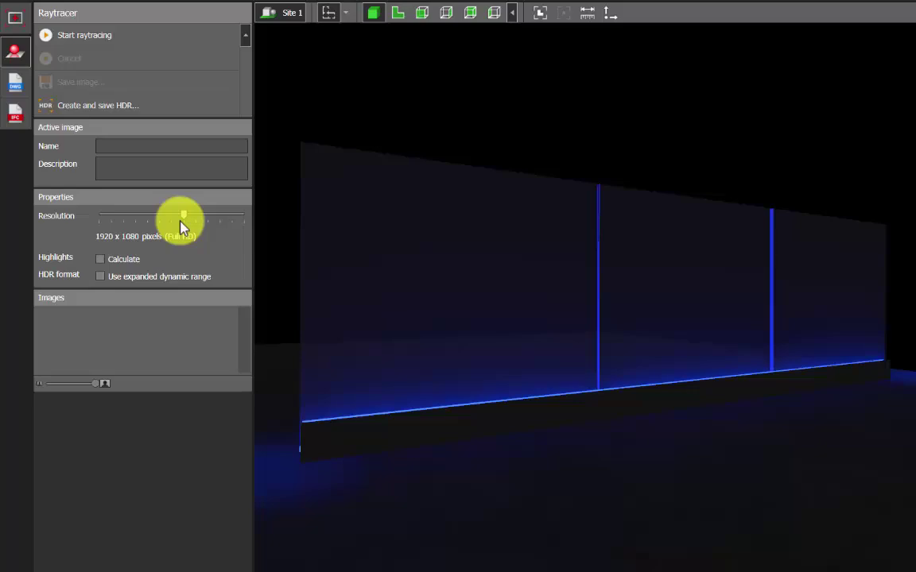
{"action": "left_click", "coordinate": [86, 36]}
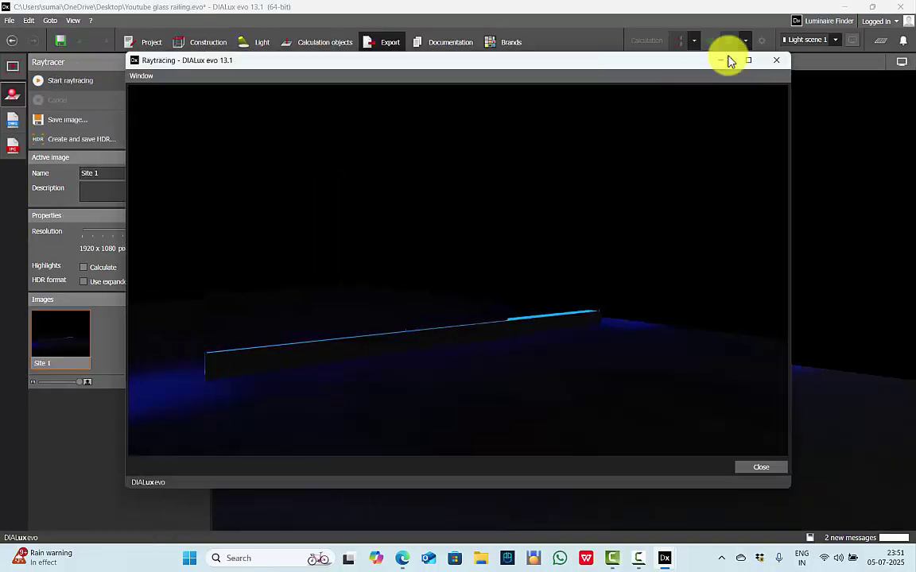
{"action": "left_click", "coordinate": [745, 61]}
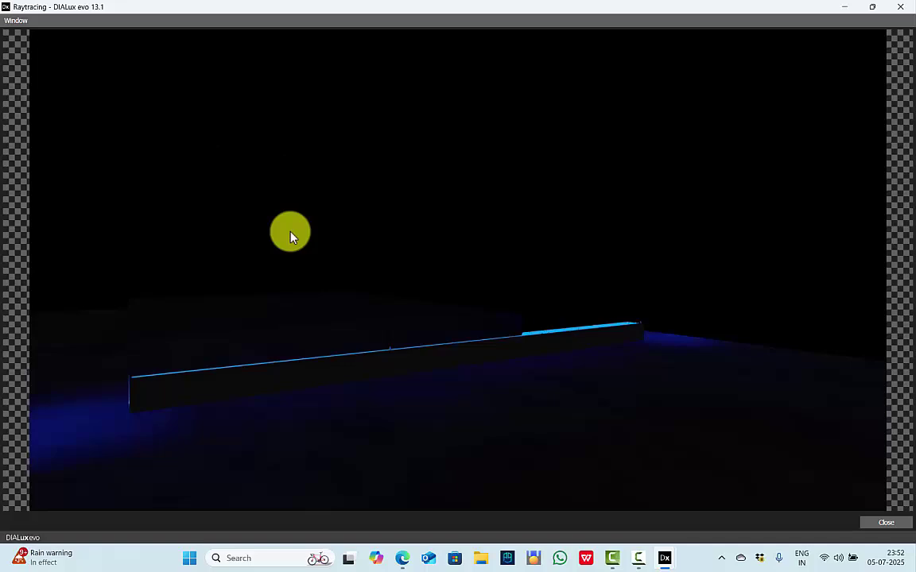
{"action": "left_click", "coordinate": [900, 6]}
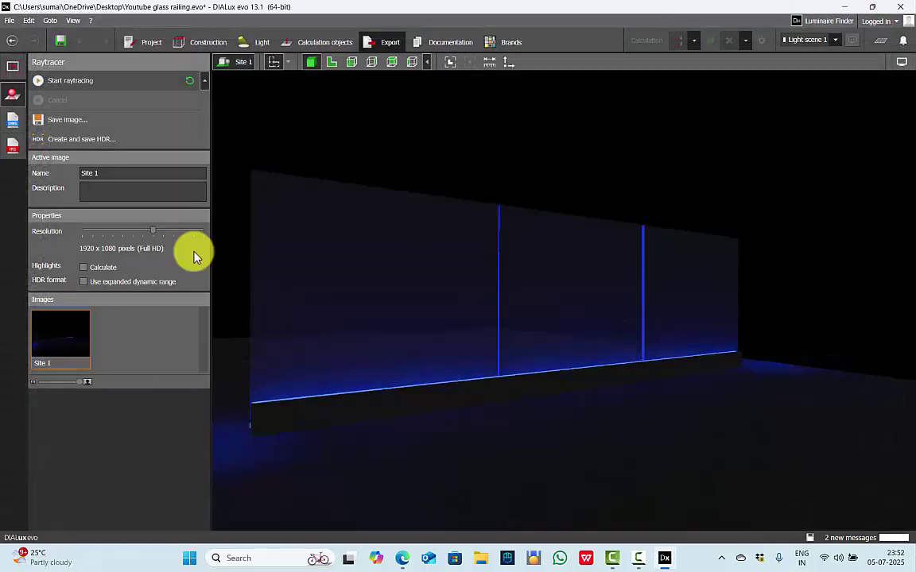
- Pick the transparent material from a glass panel of the balustrade to make it the active material
{"action": "left_click_drag", "start_coordinate": [485, 324], "coordinate": [522, 355]}
{"action": "scroll", "coordinate": [499, 380], "scroll_direction": "down", "scroll_amount": 2}
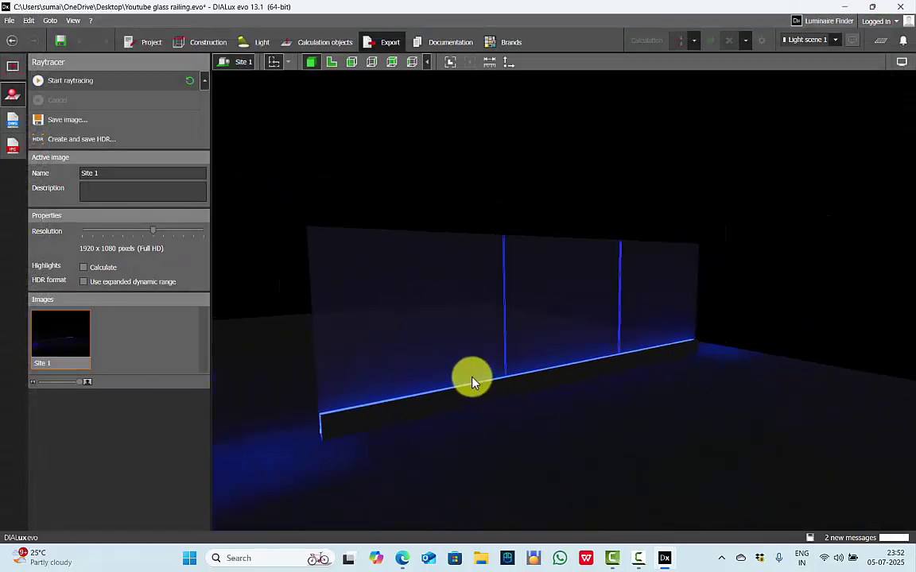
{"action": "left_click_drag", "start_coordinate": [421, 356], "coordinate": [469, 356]}
{"action": "right_click_drag", "start_coordinate": [469, 355], "coordinate": [501, 356]}
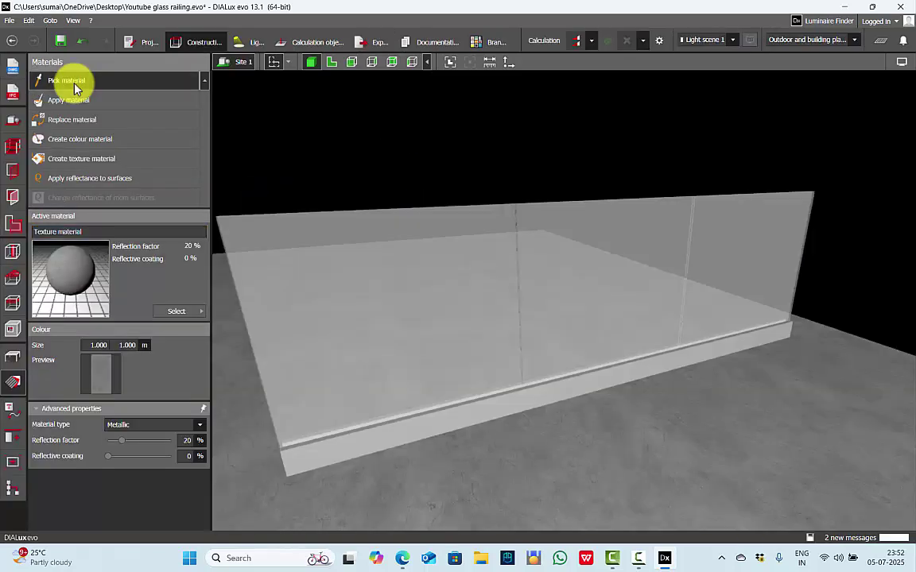
{"action": "right_click_drag", "start_coordinate": [459, 201], "coordinate": [469, 265]}
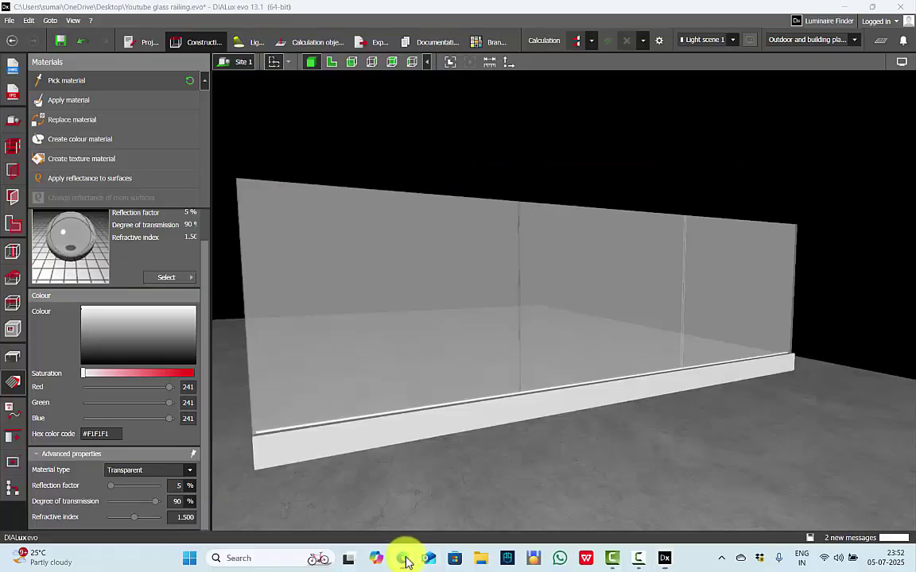
- Switch to the browser, search Bing for "glass texture", open a result page and copy a glass texture image
{"action": "left_click", "coordinate": [403, 559]}
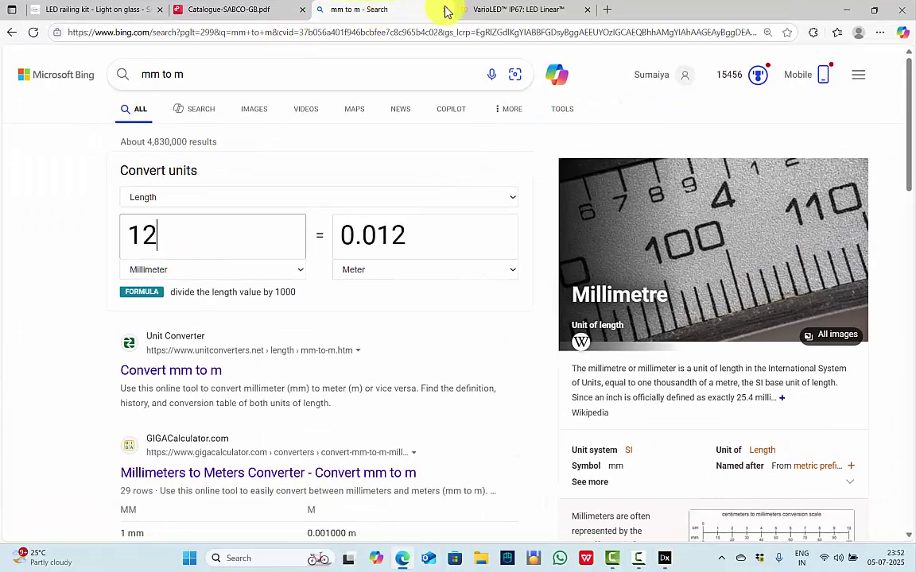
{"action": "left_click", "coordinate": [307, 112]}
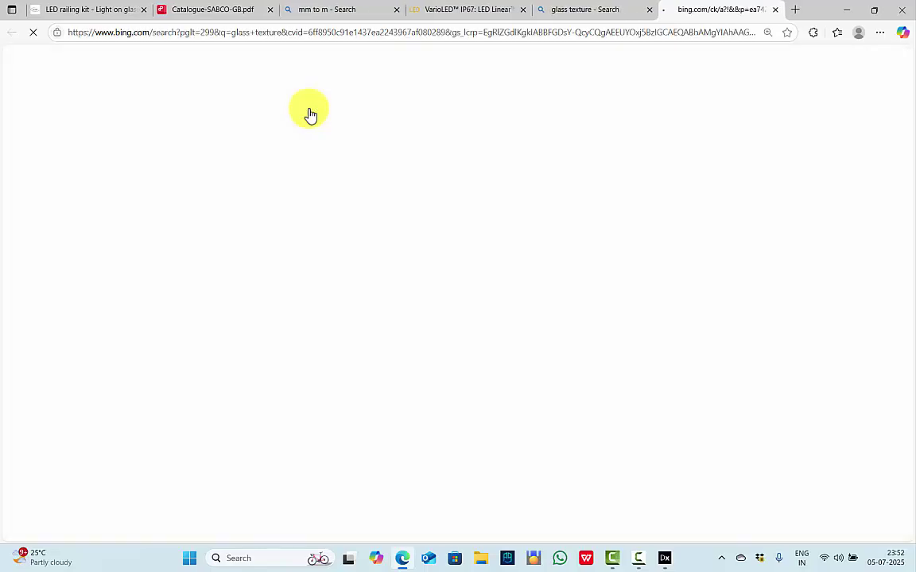
{"action": "scroll", "coordinate": [803, 395], "scroll_direction": "down", "scroll_amount": 5}
{"action": "left_click", "coordinate": [300, 177]}
{"action": "right_click", "coordinate": [299, 173]}
{"action": "left_click", "coordinate": [342, 217]}
- Switch back to DIALux evo and create a texture material from the copied glass image
{"action": "left_click", "coordinate": [664, 558]}
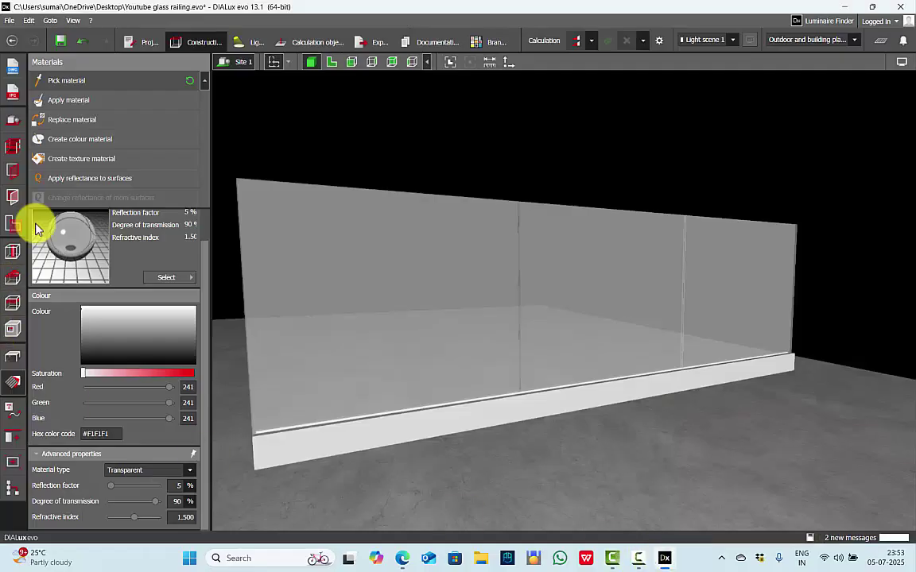
{"action": "left_click", "coordinate": [62, 158]}
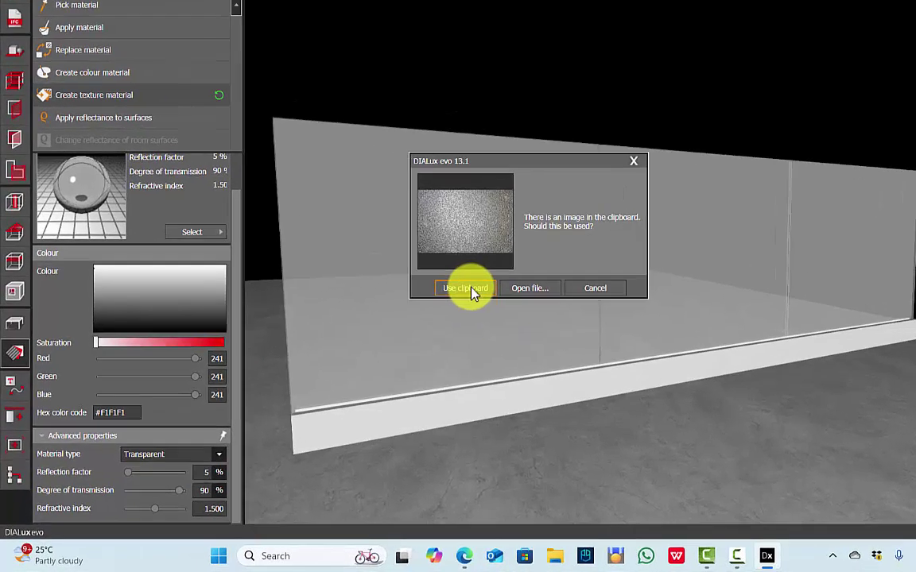
{"action": "left_click", "coordinate": [409, 322]}
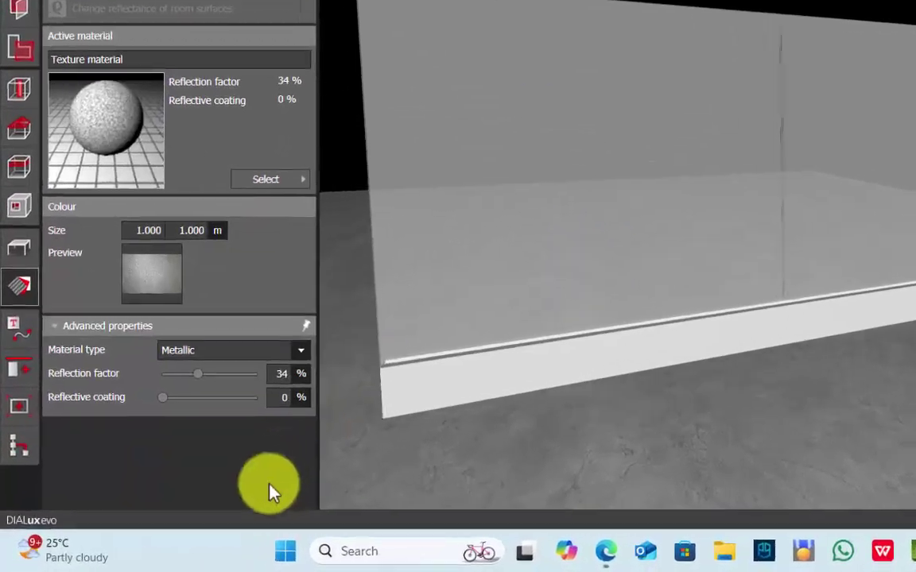
- Make the texture material transparent with 80 % transmission, 5 % reflection and refractive index 1.500, and replace the balustrade's glass material with it
{"action": "left_click", "coordinate": [167, 354]}
{"action": "left_click", "coordinate": [187, 413]}
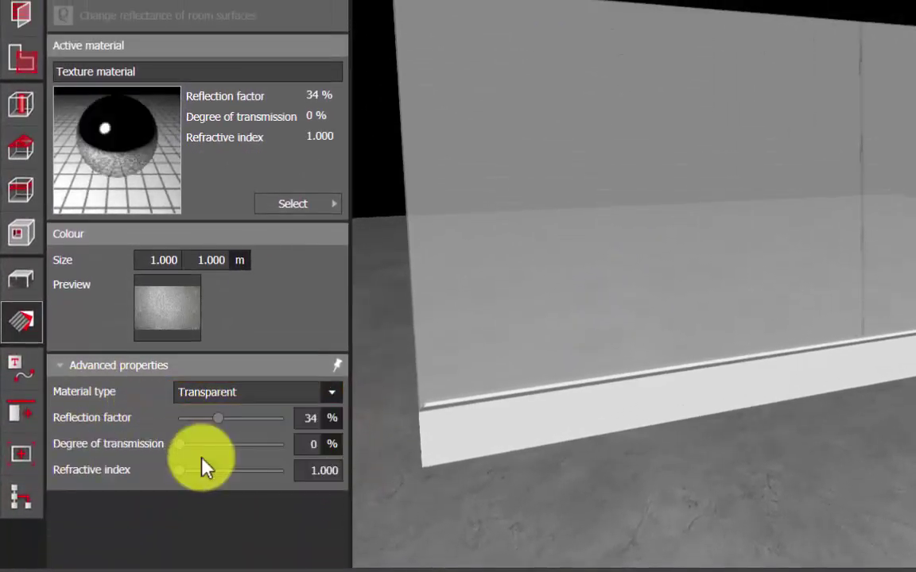
{"action": "left_click", "coordinate": [326, 454]}
{"action": "type", "text": "80"}
{"action": "key", "text": "Return"}
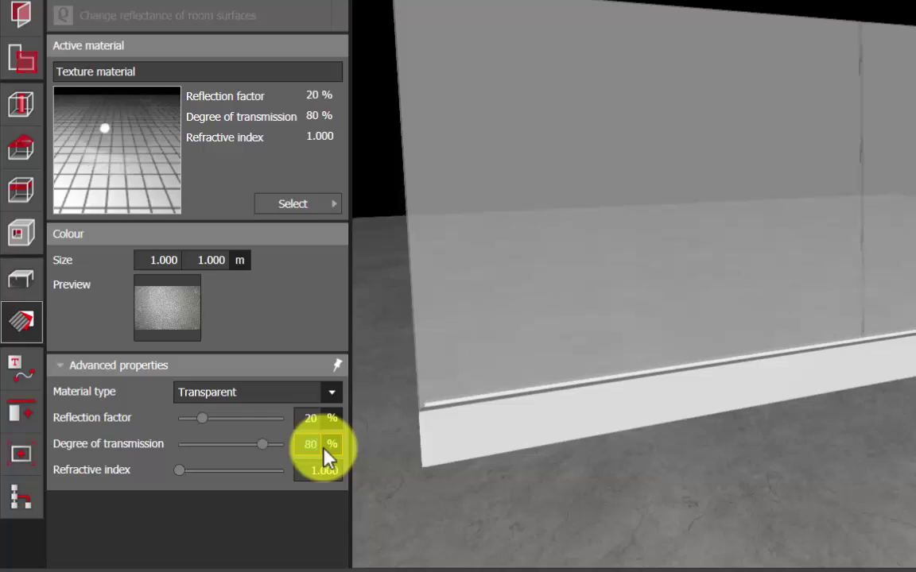
{"action": "type", "text": "10"}
{"action": "key", "text": "BackSpace"}
{"action": "key", "text": "BackSpace"}
{"action": "type", "text": "5"}
{"action": "key", "text": "Return"}
{"action": "key", "text": "Return"}
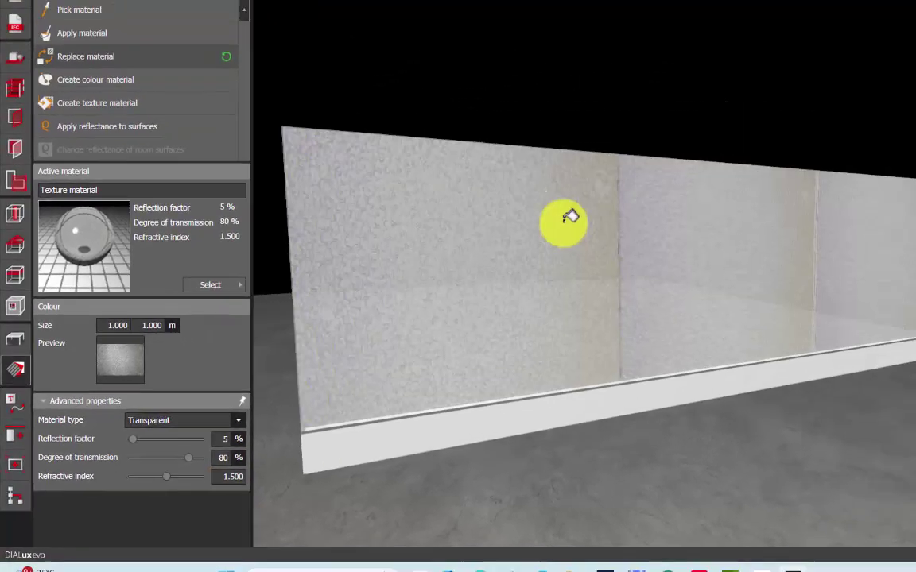
- Calculate the lighting with the textured glass, close the results overview and inspect the illuminated panels
{"action": "right_click_drag", "start_coordinate": [781, 114], "coordinate": [798, 151]}
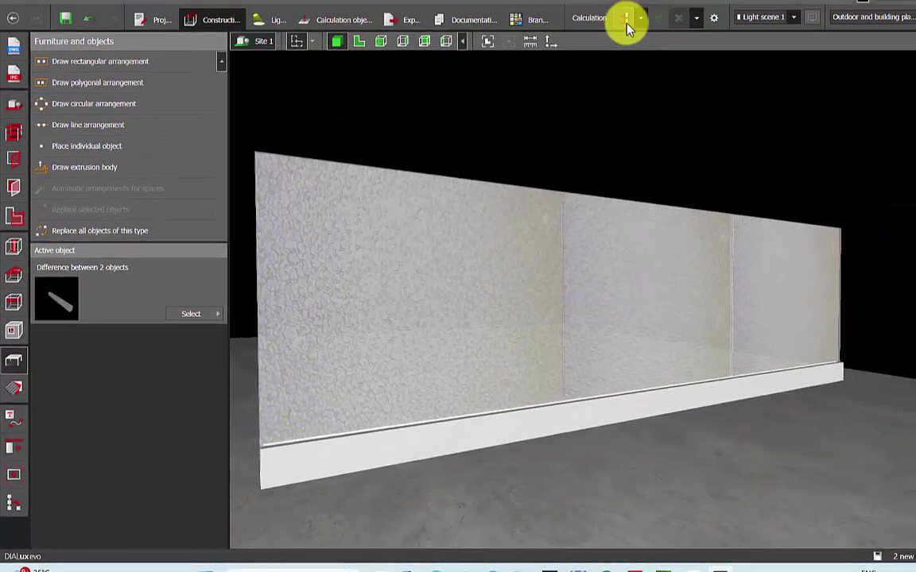
{"action": "left_click", "coordinate": [596, 43]}
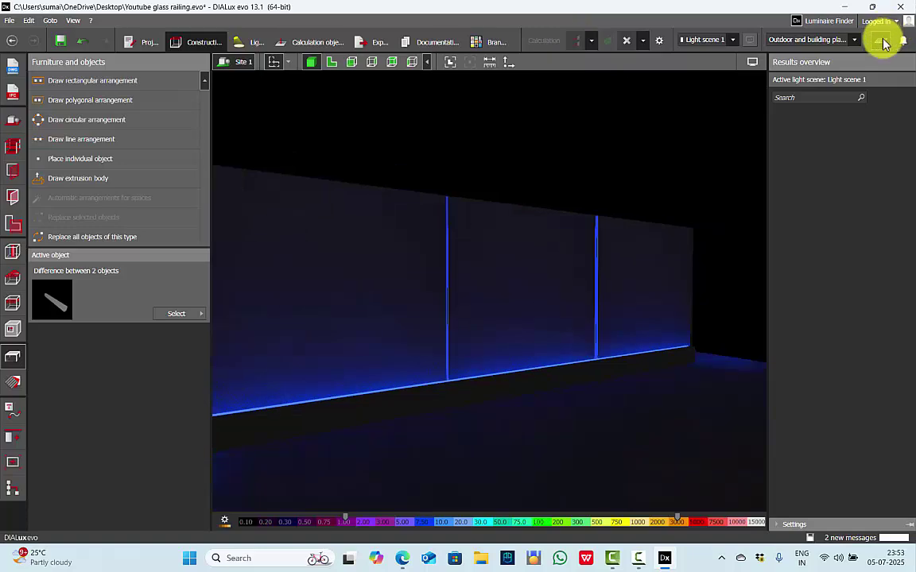
{"action": "left_click", "coordinate": [883, 44]}
{"action": "scroll", "coordinate": [347, 292], "scroll_direction": "up", "scroll_amount": 2}
{"action": "right_click_drag", "start_coordinate": [347, 292], "coordinate": [457, 306]}
{"action": "scroll", "coordinate": [387, 273], "scroll_direction": "down", "scroll_amount": 2}
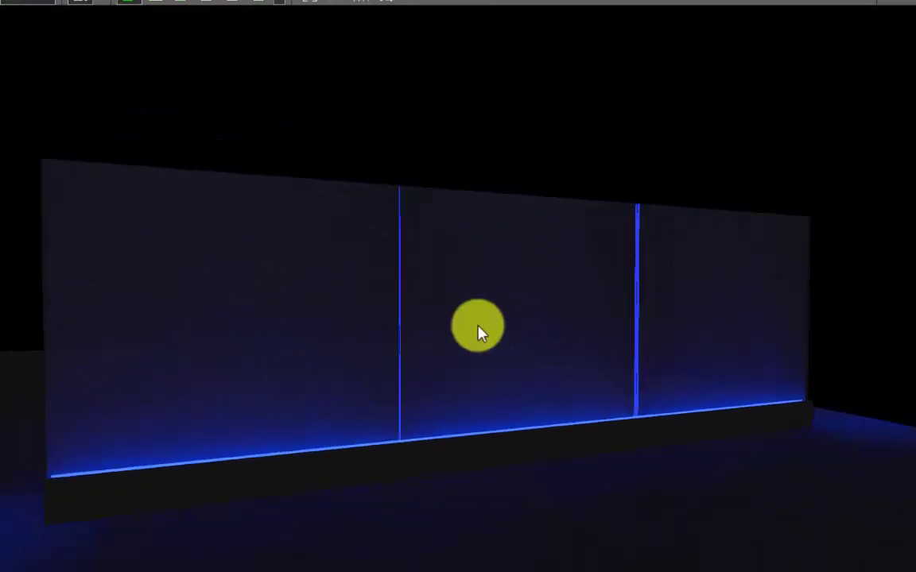
{"action": "left_click_drag", "start_coordinate": [702, 268], "coordinate": [561, 338]}
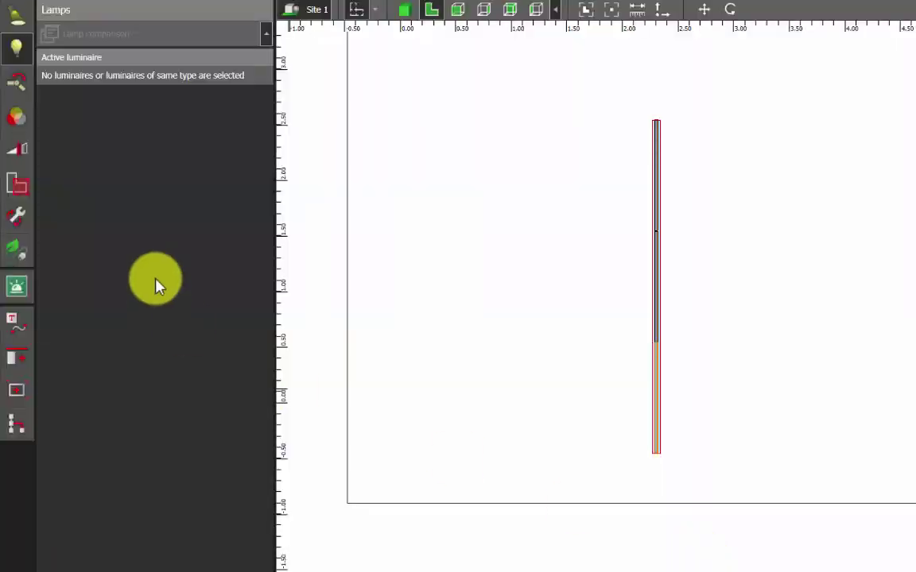
- Change the light colour of the balustrade's LED luminaires to red, recalculate the lighting and view the lit glass
{"action": "left_click", "coordinate": [17, 82]}
{"action": "left_click", "coordinate": [16, 47]}
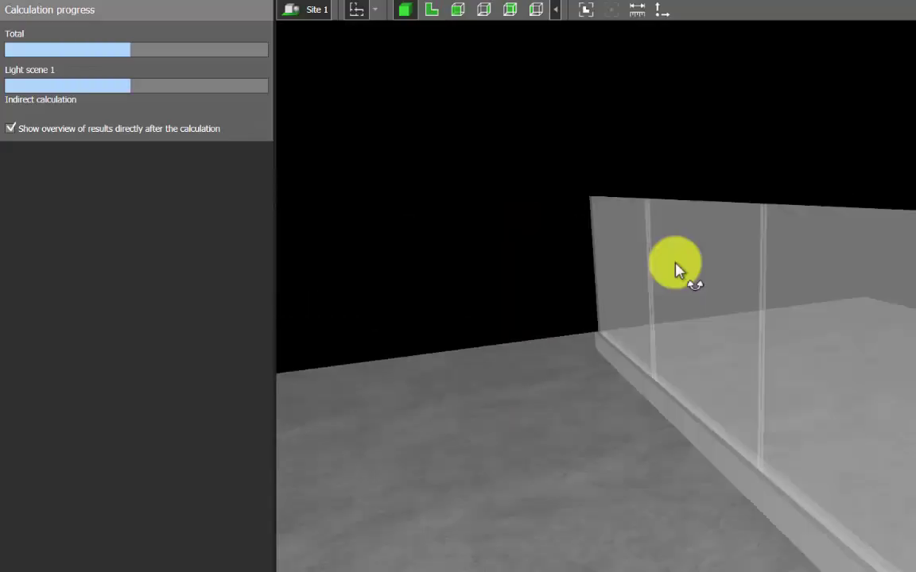
{"action": "left_click_drag", "start_coordinate": [684, 272], "coordinate": [766, 235]}
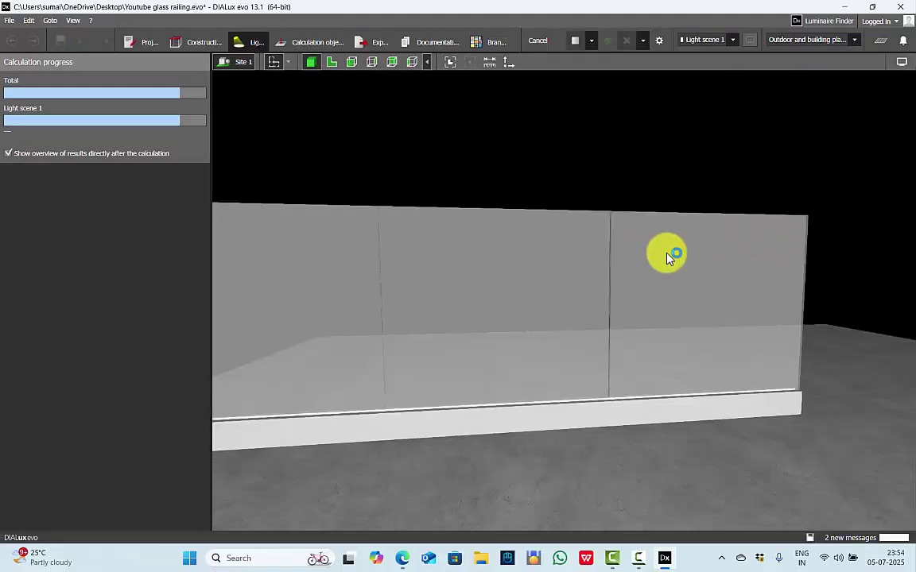
{"action": "scroll", "coordinate": [667, 254], "scroll_direction": "down", "scroll_amount": 3}
{"action": "right_click_drag", "start_coordinate": [602, 255], "coordinate": [675, 283]}
{"action": "scroll", "coordinate": [537, 275], "scroll_direction": "up", "scroll_amount": 3}
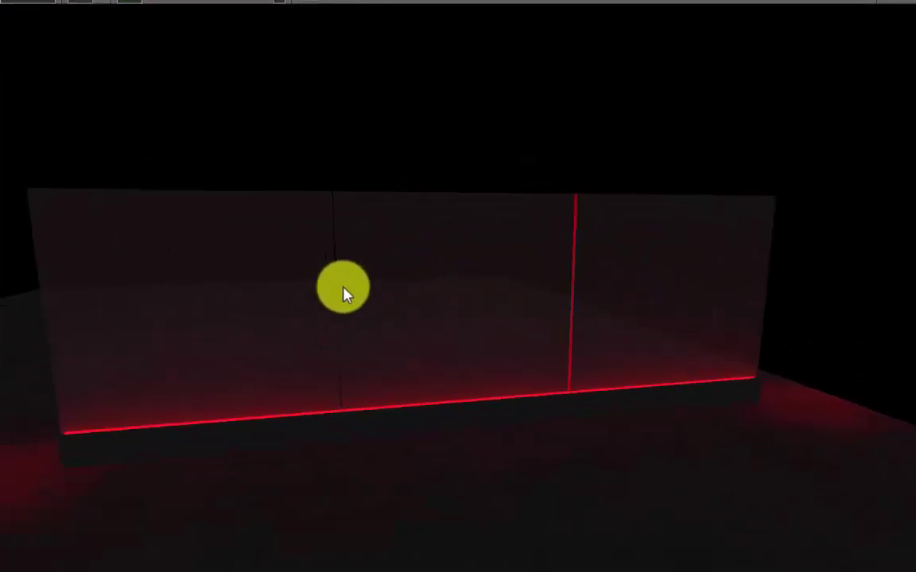
{"action": "left_click_drag", "start_coordinate": [344, 291], "coordinate": [588, 331]}
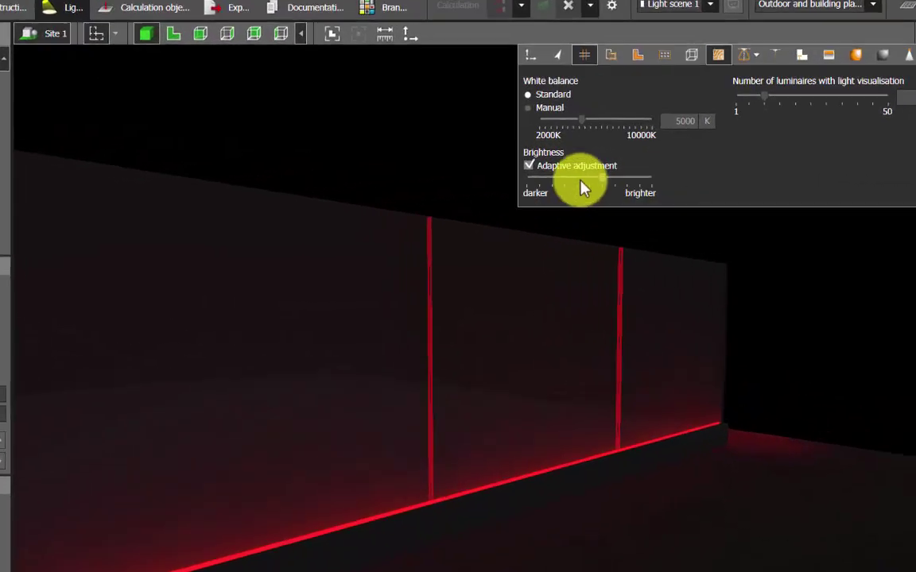
- Darken the brightness of the 3D display and inspect the red-lit balustrade from several angles
{"action": "left_click_drag", "start_coordinate": [604, 175], "coordinate": [549, 176]}
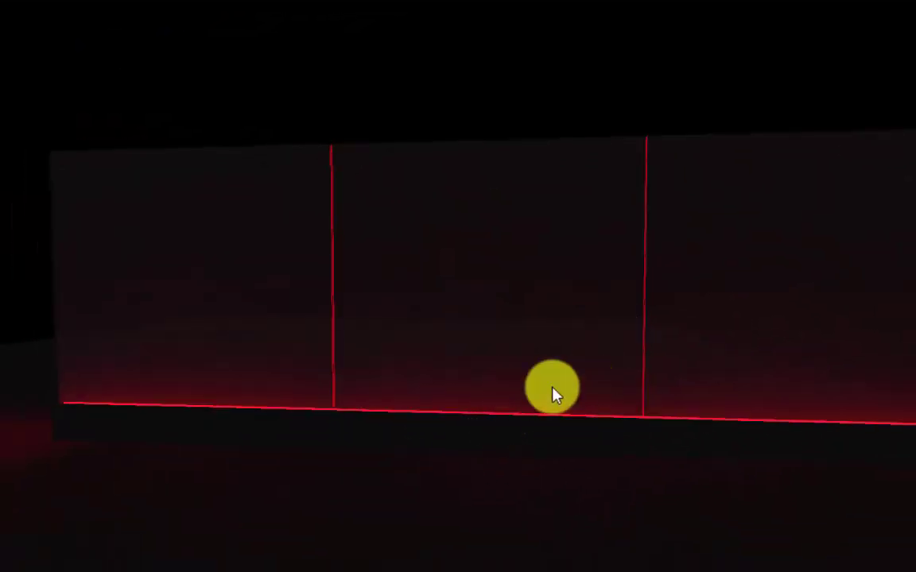
{"action": "left_click_drag", "start_coordinate": [576, 368], "coordinate": [524, 380]}
{"action": "left_click_drag", "start_coordinate": [333, 338], "coordinate": [265, 366]}
{"action": "left_click", "coordinate": [359, 295]}
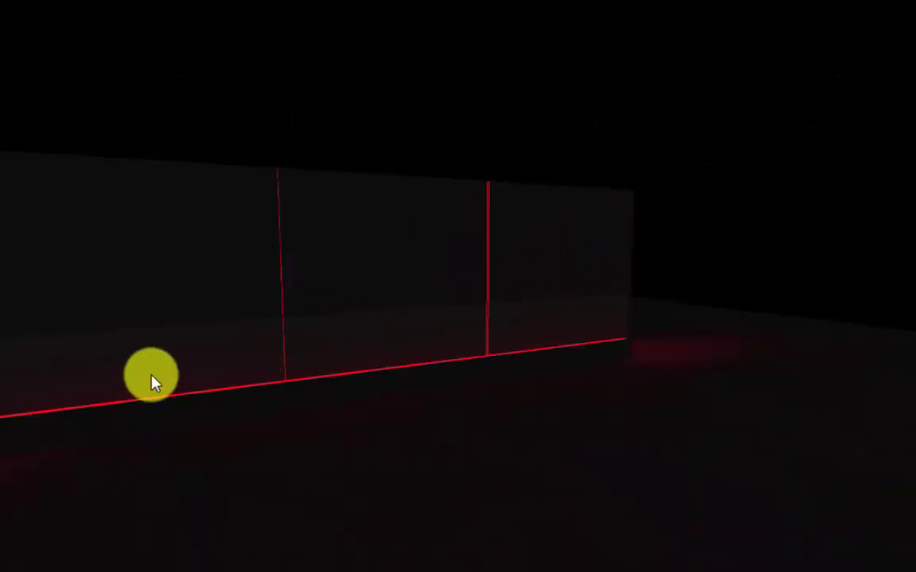
{"action": "left_click_drag", "start_coordinate": [395, 368], "coordinate": [240, 217]}
- Examine the luminaire and the glass layers at a panel joint close up in the floor plan
{"action": "left_click", "coordinate": [155, 25]}
{"action": "scroll", "coordinate": [376, 129], "scroll_direction": "up", "scroll_amount": 8}
{"action": "scroll", "coordinate": [333, 169], "scroll_direction": "up", "scroll_amount": 6}
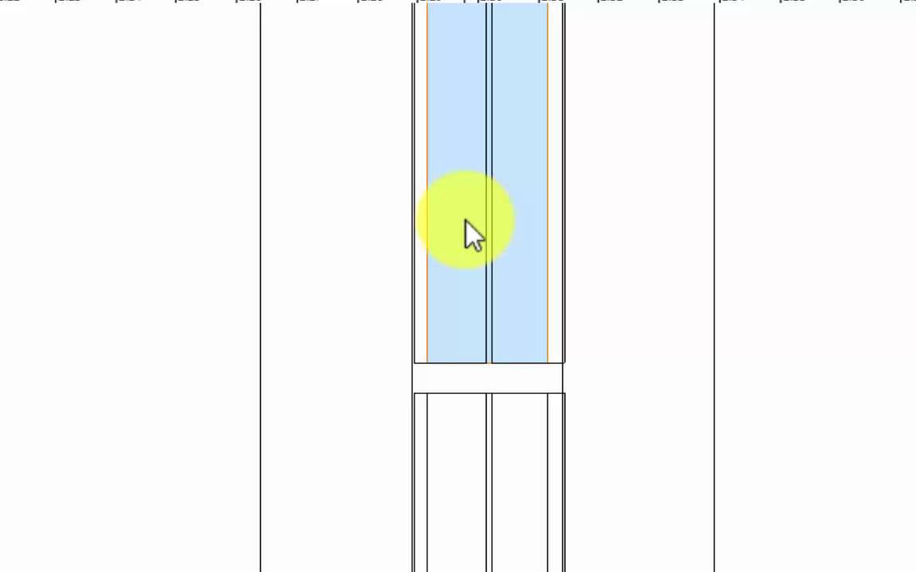
{"action": "left_click", "coordinate": [466, 221]}
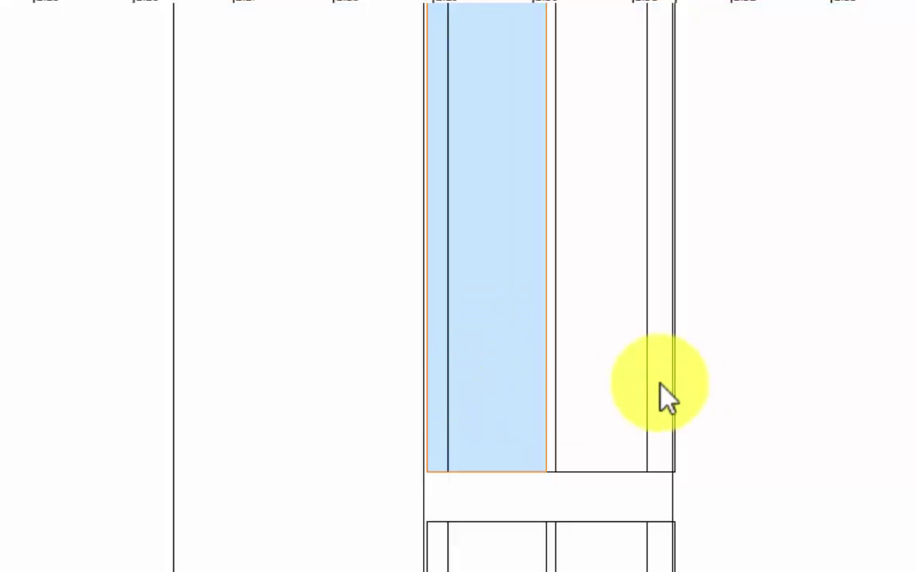
{"action": "left_click", "coordinate": [586, 376]}
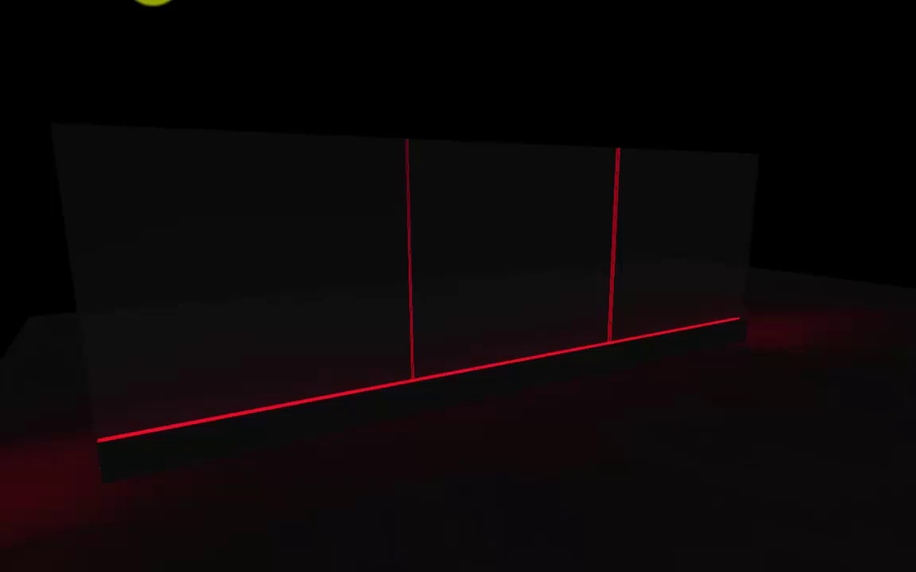
- Turn on the sky background in the 3D view of the balustrade
{"action": "middle_click_drag", "start_coordinate": [238, 222], "coordinate": [523, 237]}
{"action": "scroll", "coordinate": [430, 282], "scroll_direction": "down", "scroll_amount": 2}
{"action": "middle_click_drag", "start_coordinate": [337, 327], "coordinate": [365, 271]}
{"action": "left_click_drag", "start_coordinate": [225, 334], "coordinate": [646, 350]}
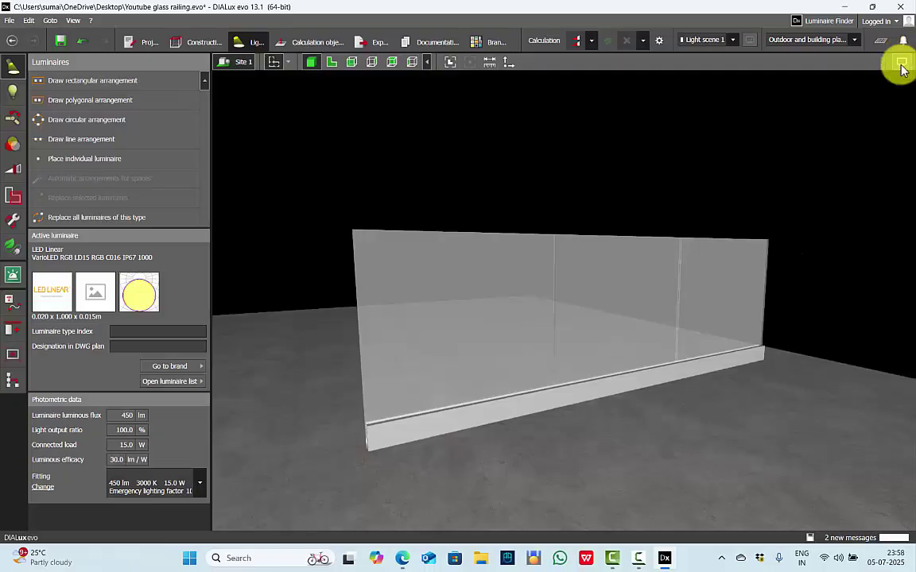
{"action": "left_click", "coordinate": [897, 63]}
{"action": "left_click", "coordinate": [811, 76]}
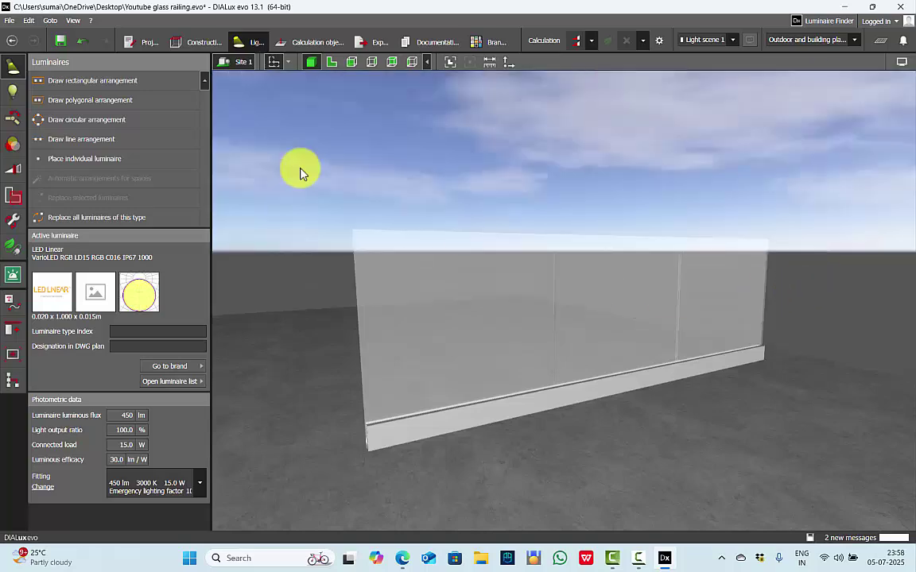
- Copy the complete balustrade with its luminaires about 1.9 m along the X axis in the floor plan
{"action": "left_click", "coordinate": [332, 62]}
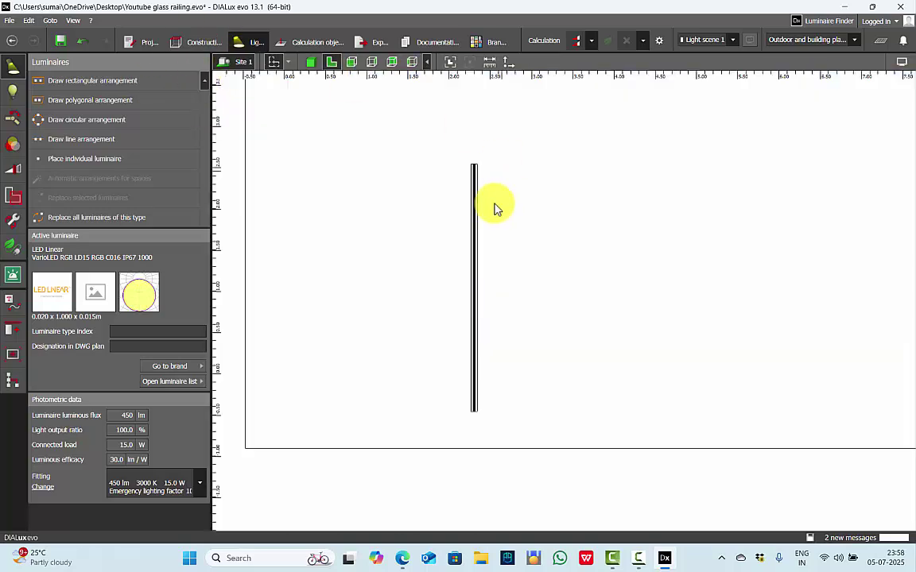
{"action": "left_click", "coordinate": [190, 43]}
{"action": "left_click", "coordinate": [10, 436]}
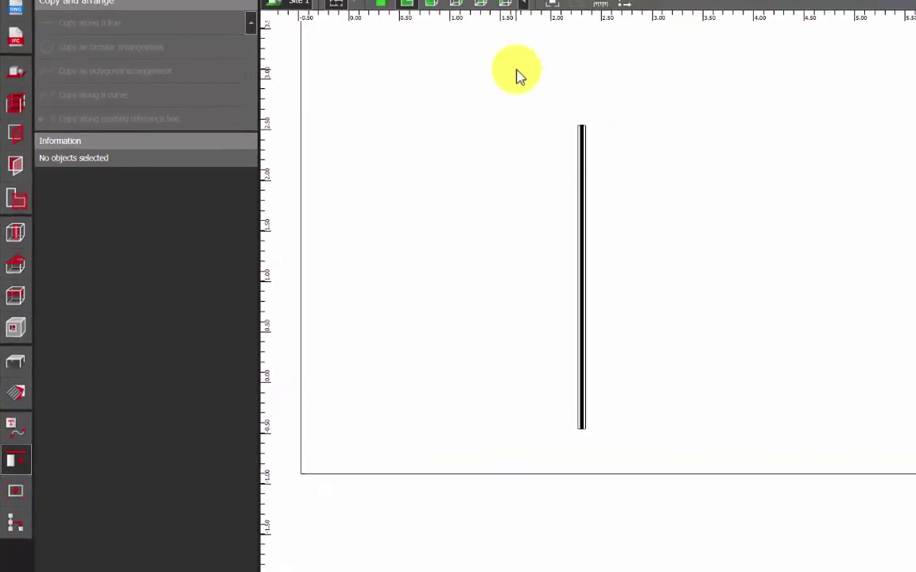
{"action": "left_click_drag", "start_coordinate": [528, 57], "coordinate": [648, 423]}
{"action": "left_click", "coordinate": [663, 15]}
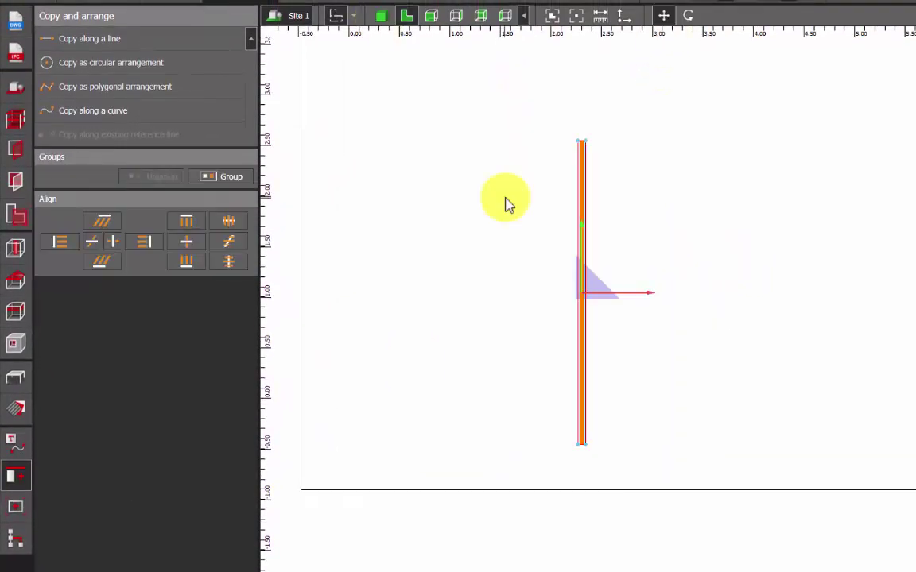
{"action": "left_click_drag", "start_coordinate": [649, 293], "coordinate": [838, 302]}
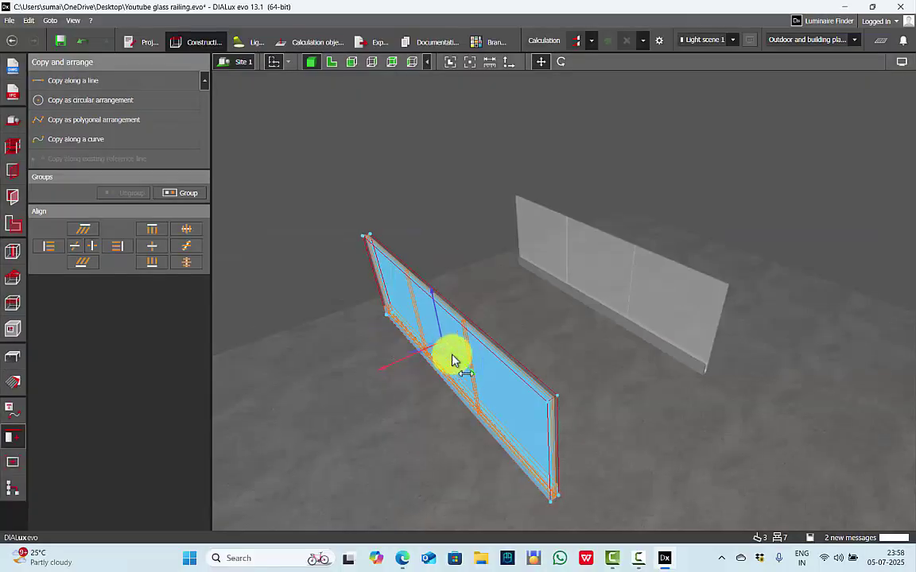
{"action": "mouse_move", "coordinate": [445, 391]}
{"action": "right_mouse_down"}
{"action": "mouse_move", "coordinate": [423, 358]}
{"action": "mouse_move", "coordinate": [429, 387]}
{"action": "right_mouse_up"}
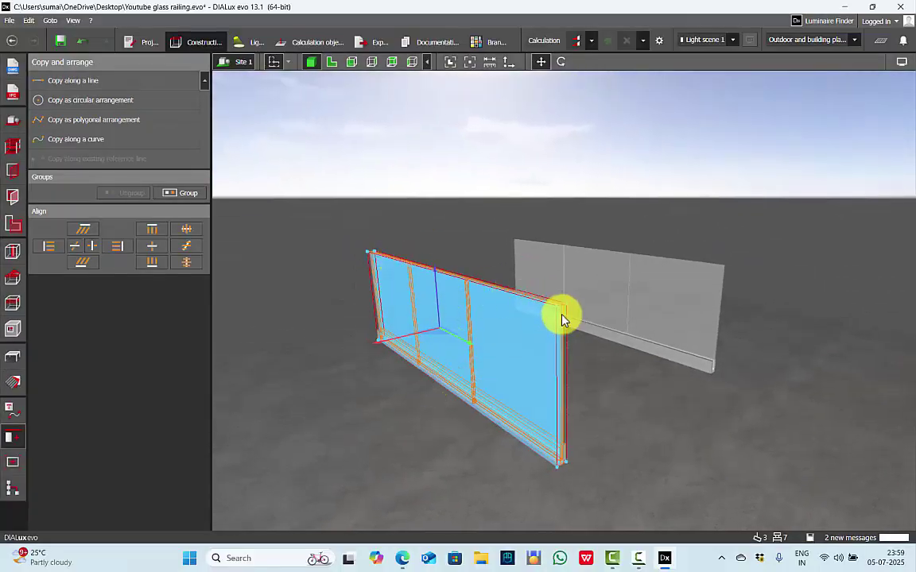
- Rotate the copied balustrade 180° in the front view so its channel sits at the top of the glass
{"action": "left_click", "coordinate": [353, 64]}
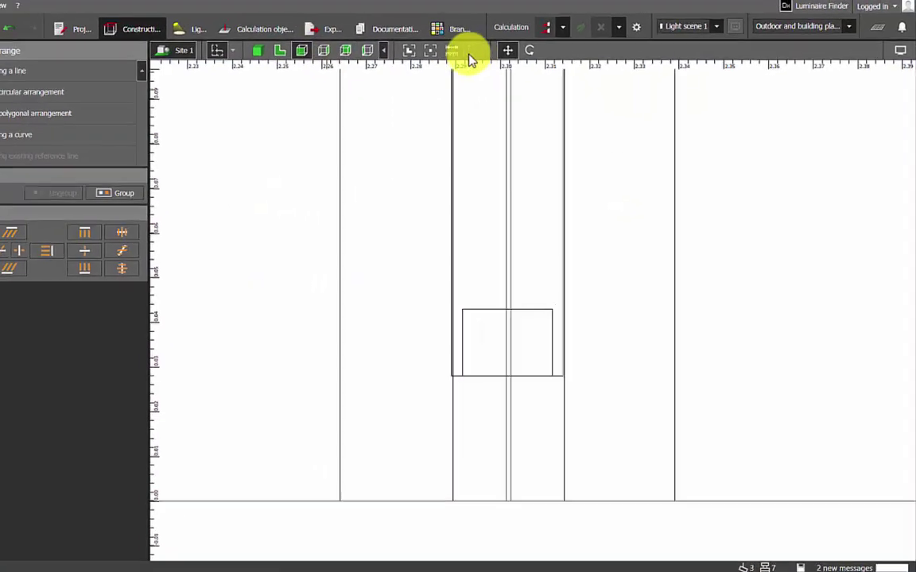
{"action": "left_click", "coordinate": [456, 24]}
{"action": "left_click_drag", "start_coordinate": [521, 380], "coordinate": [469, 420]}
{"action": "scroll", "coordinate": [512, 270], "scroll_direction": "up", "scroll_amount": 2}
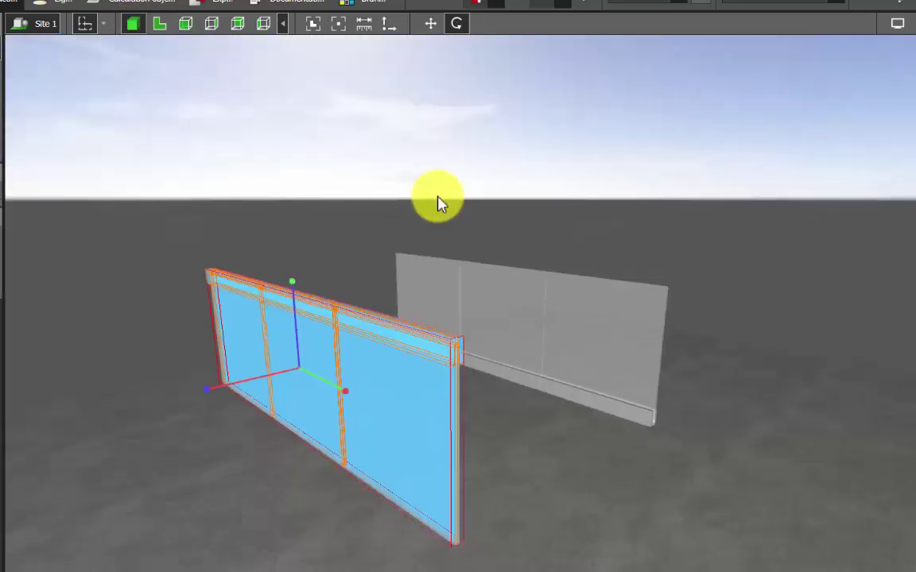
{"action": "left_click", "coordinate": [437, 199]}
{"action": "middle_click_drag", "start_coordinate": [250, 306], "coordinate": [472, 283]}
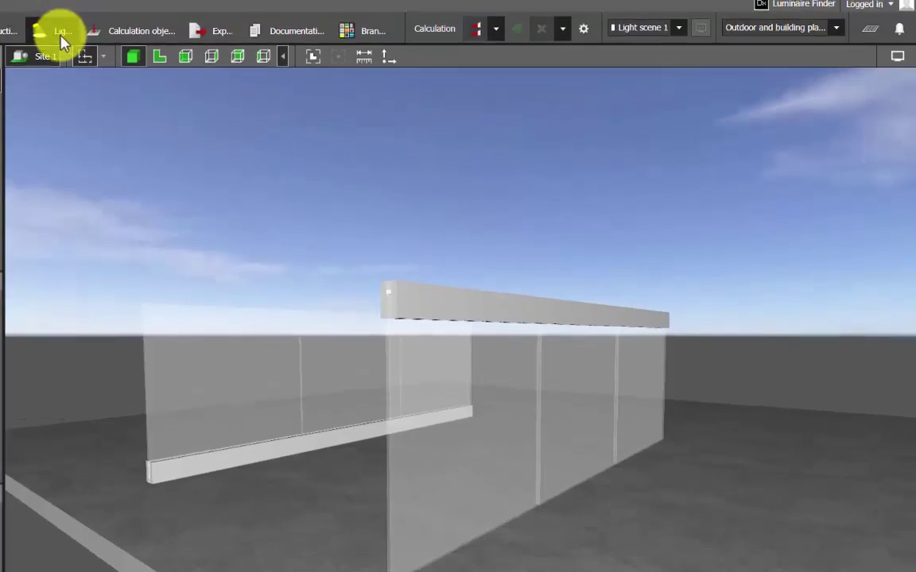
- Calculate the lighting with green LED light and inspect both balustrades from several angles
{"action": "left_click", "coordinate": [479, 29]}
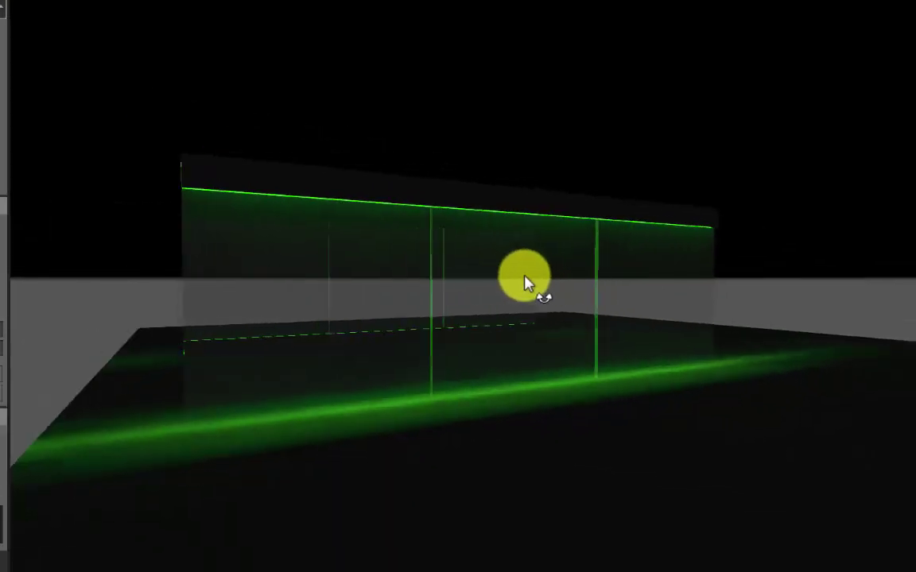
{"action": "left_click_drag", "start_coordinate": [524, 280], "coordinate": [509, 405]}
{"action": "left_click_drag", "start_coordinate": [335, 414], "coordinate": [559, 410]}
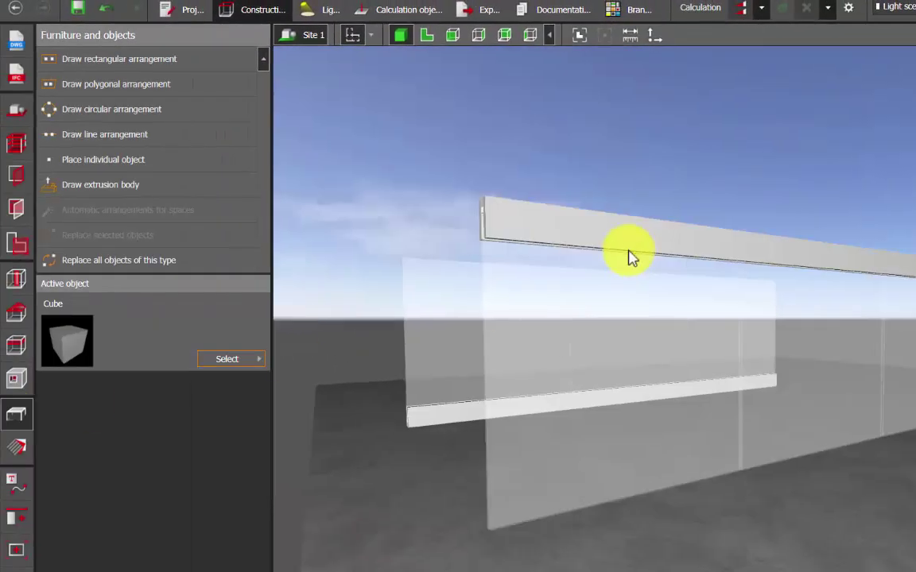
- Copy the top channel of the inverted balustrade to the foot of its glass in the side view and rotate the copy 180°
{"action": "left_click", "coordinate": [629, 255]}
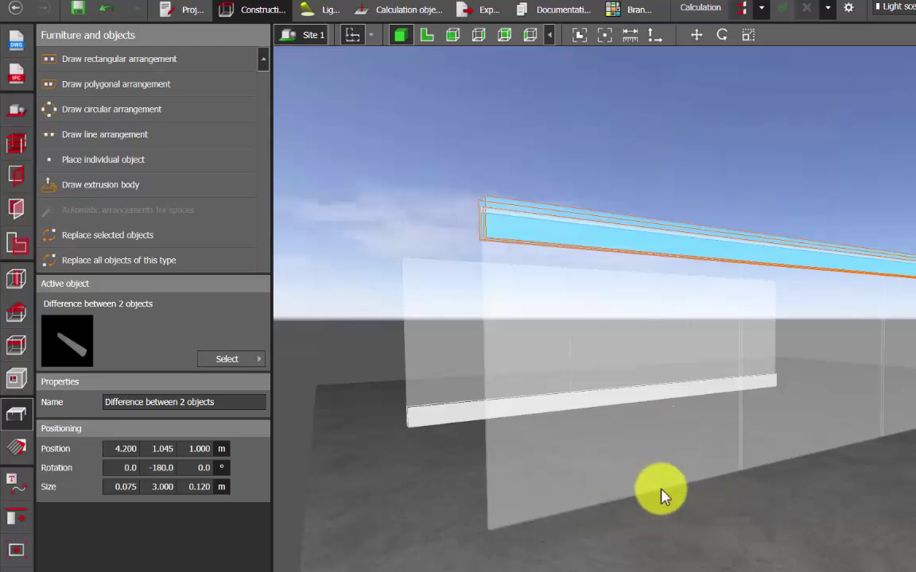
{"action": "left_click", "coordinate": [700, 34]}
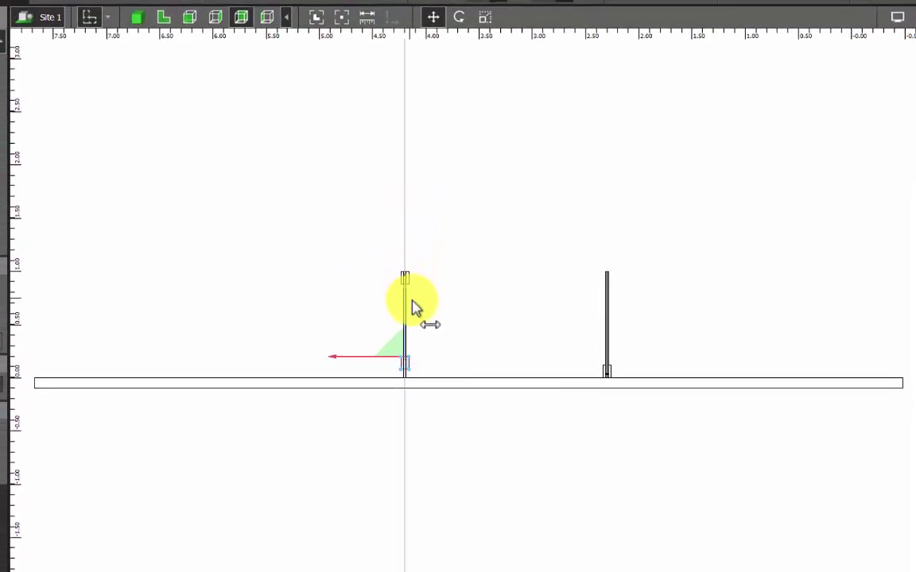
{"action": "left_click_drag", "start_coordinate": [412, 301], "coordinate": [411, 309]}
{"action": "left_click", "coordinate": [458, 17]}
{"action": "left_click_drag", "start_coordinate": [401, 429], "coordinate": [396, 182]}
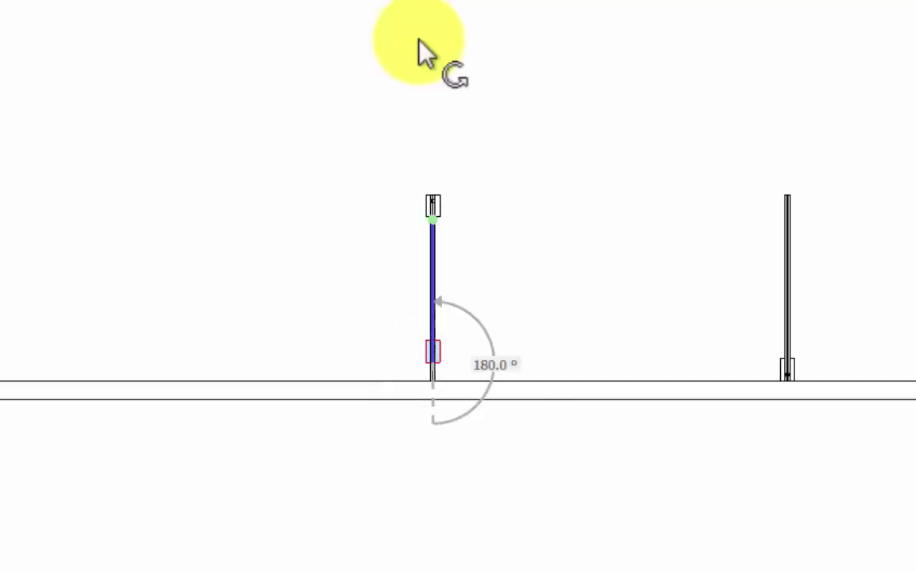
{"action": "left_click", "coordinate": [419, 41]}
- Examine both green-lit balustrades and their channel ends from several angles, and glance at the SABCO profile drawing in the catalogue
{"action": "scroll", "coordinate": [423, 384], "scroll_direction": "up", "scroll_amount": 6}
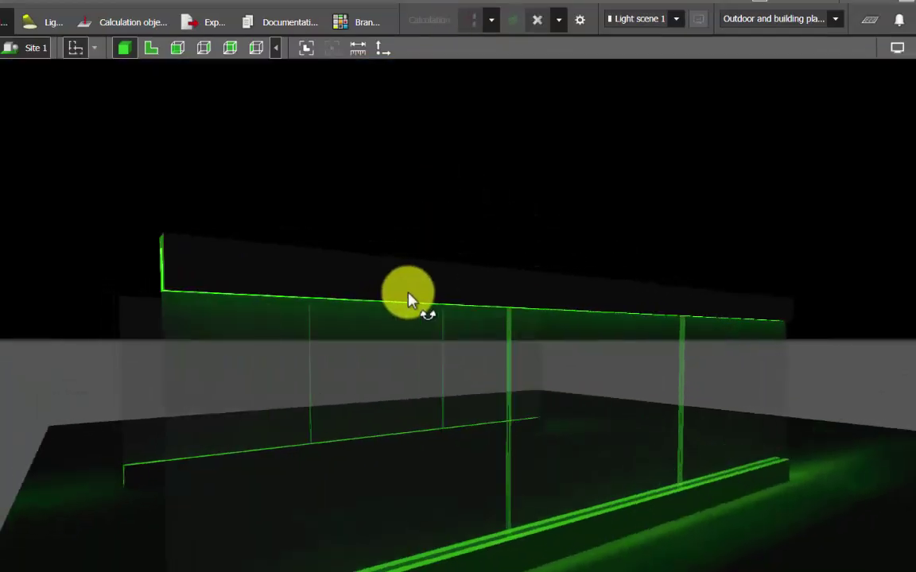
{"action": "right_click_drag", "start_coordinate": [407, 292], "coordinate": [201, 309]}
{"action": "scroll", "coordinate": [213, 373], "scroll_direction": "up", "scroll_amount": 3}
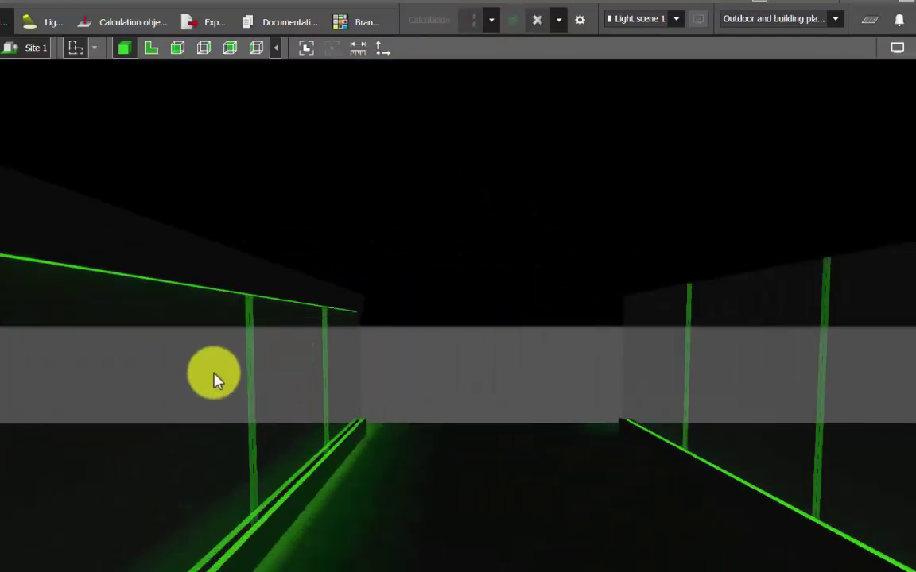
{"action": "left_click", "coordinate": [897, 49]}
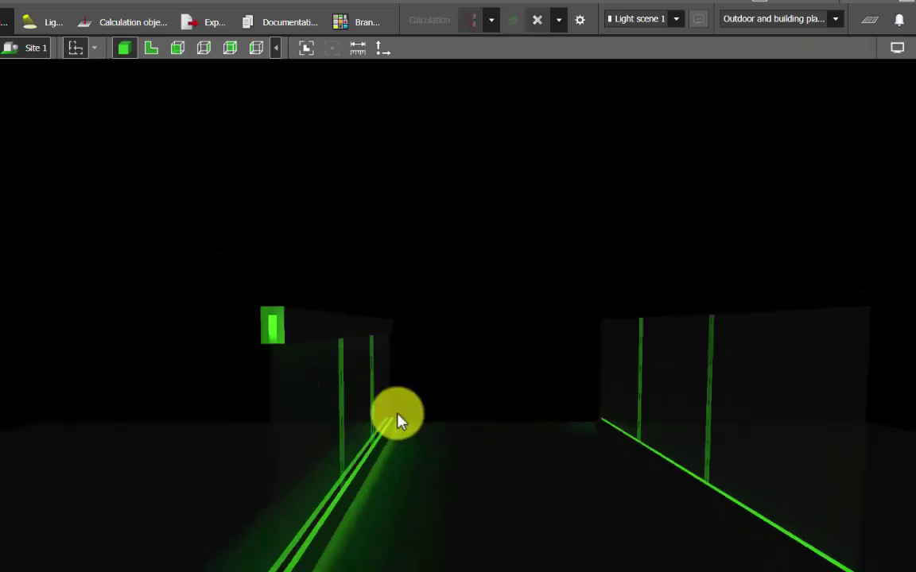
{"action": "right_click_drag", "start_coordinate": [397, 412], "coordinate": [633, 408]}
{"action": "right_click_drag", "start_coordinate": [490, 463], "coordinate": [570, 425]}
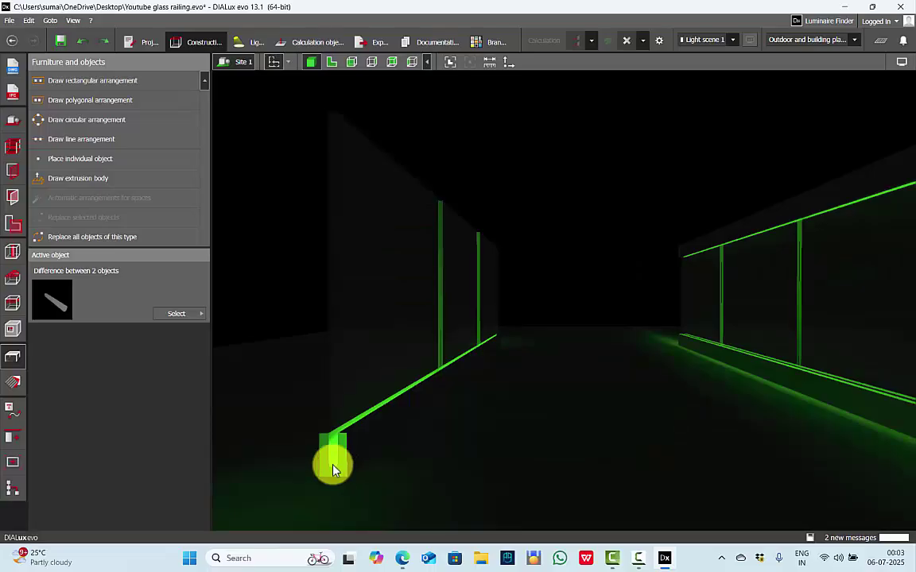
{"action": "left_click_drag", "start_coordinate": [334, 469], "coordinate": [879, 215]}
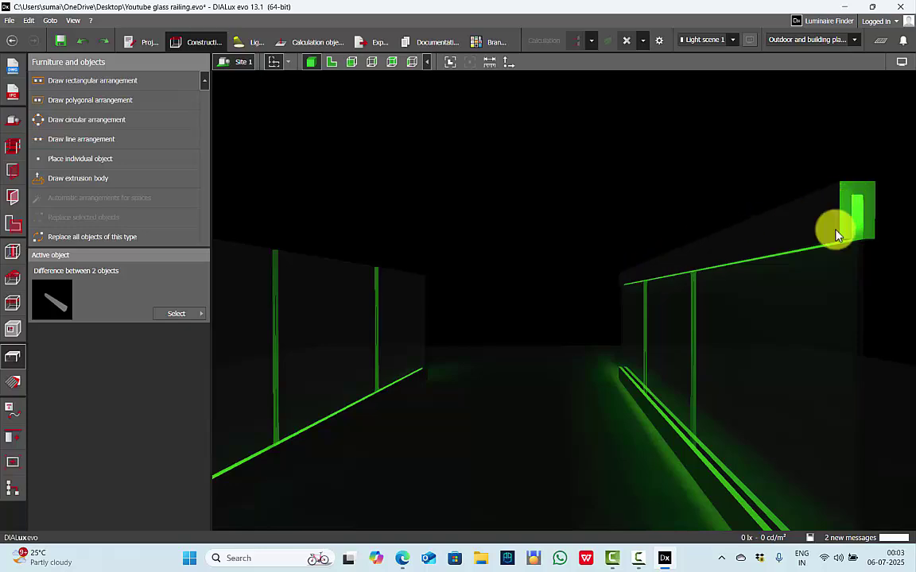
{"action": "key", "text": "alt+Tab"}
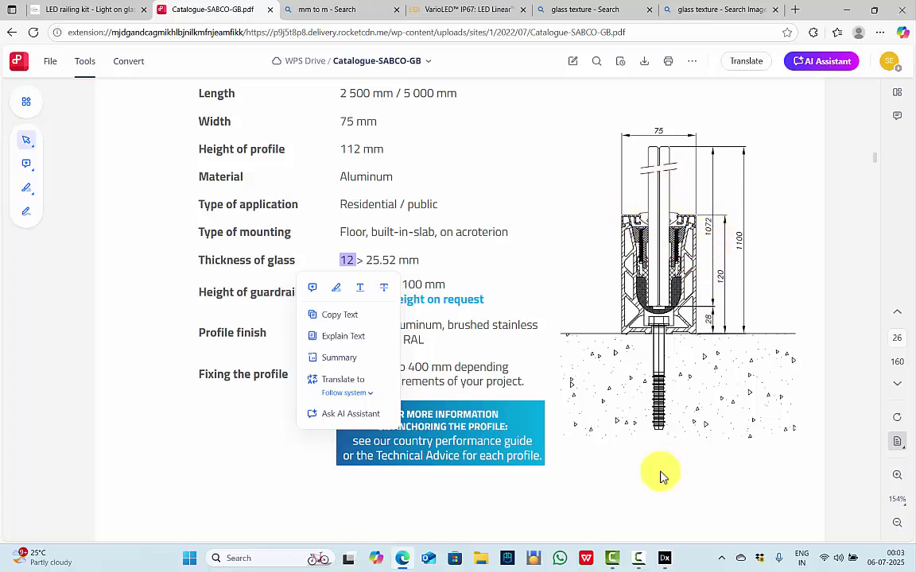
{"action": "left_click", "coordinate": [662, 557]}
- Examine both balustrades under blue light from both ends in the 3D view
{"action": "right_click_drag", "start_coordinate": [580, 357], "coordinate": [532, 403]}
{"action": "left_click_drag", "start_coordinate": [521, 400], "coordinate": [567, 367]}
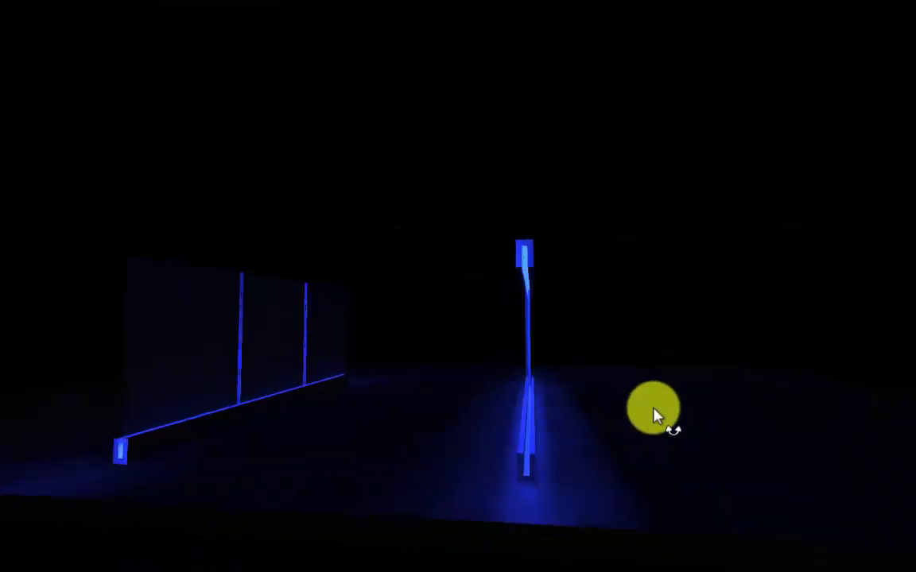
{"action": "right_click_drag", "start_coordinate": [653, 408], "coordinate": [689, 412]}
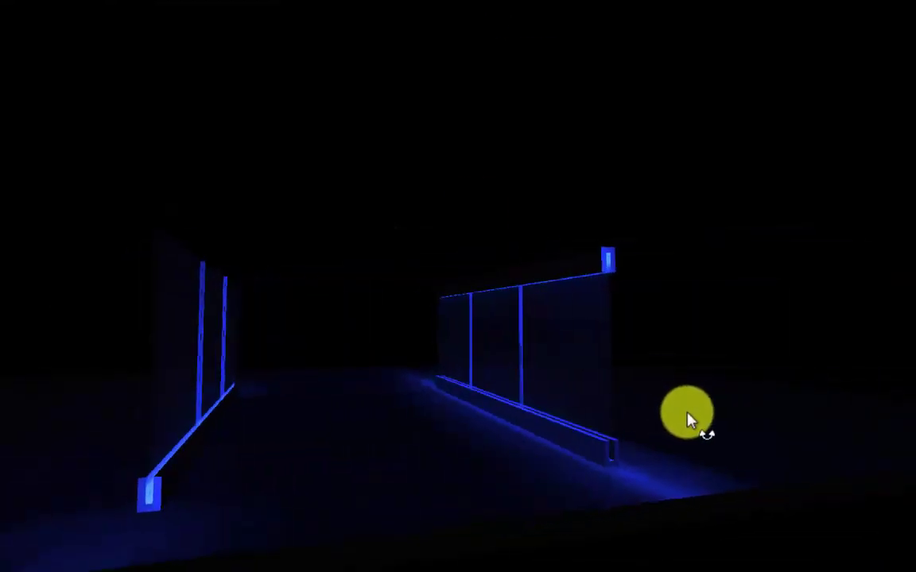
{"action": "scroll", "coordinate": [569, 412], "scroll_direction": "up", "scroll_amount": 4}
{"action": "right_click_drag", "start_coordinate": [534, 407], "coordinate": [411, 416]}
{"action": "left_click_drag", "start_coordinate": [412, 422], "coordinate": [303, 383]}
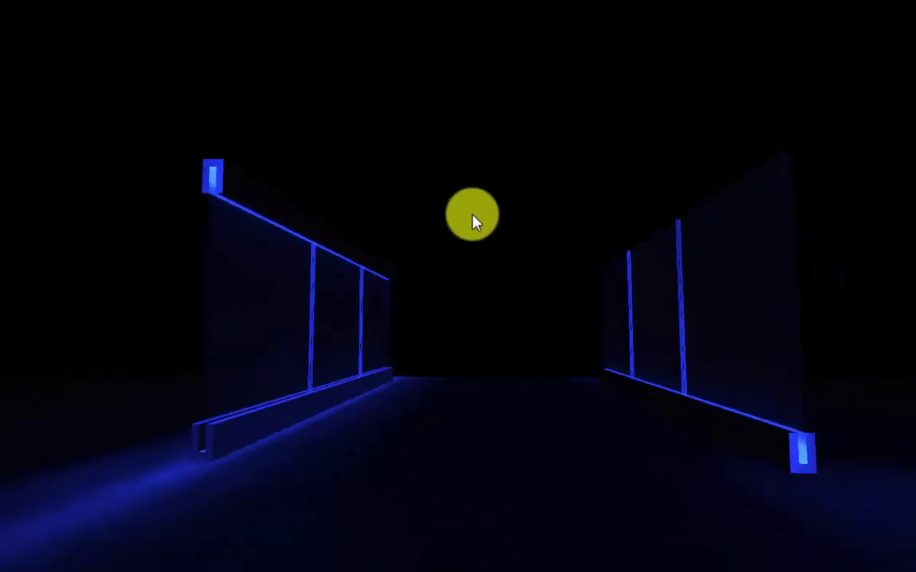
{"action": "left_click_drag", "start_coordinate": [334, 171], "coordinate": [337, 219]}
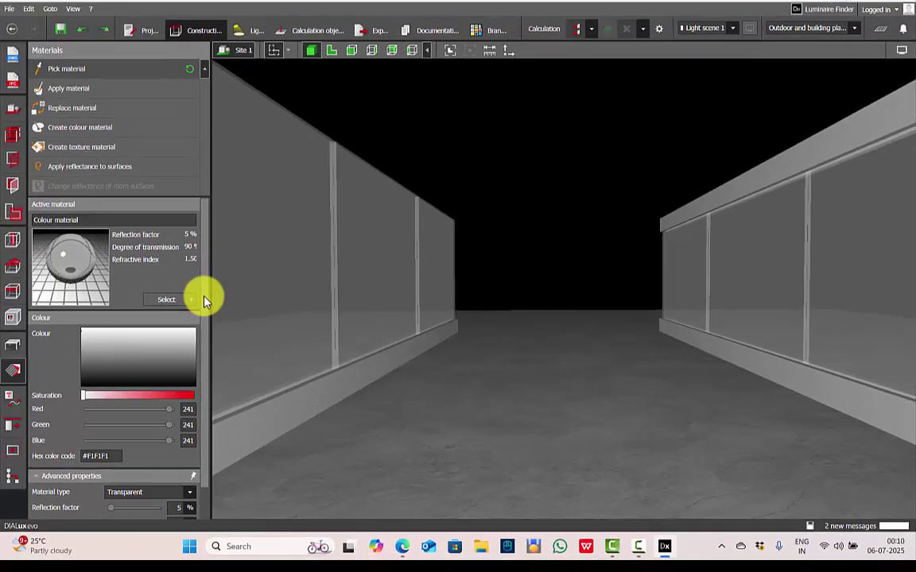
- Choose the colour 4004 (Claret violet) from the colour catalogue as the active material
{"action": "left_click", "coordinate": [200, 300]}
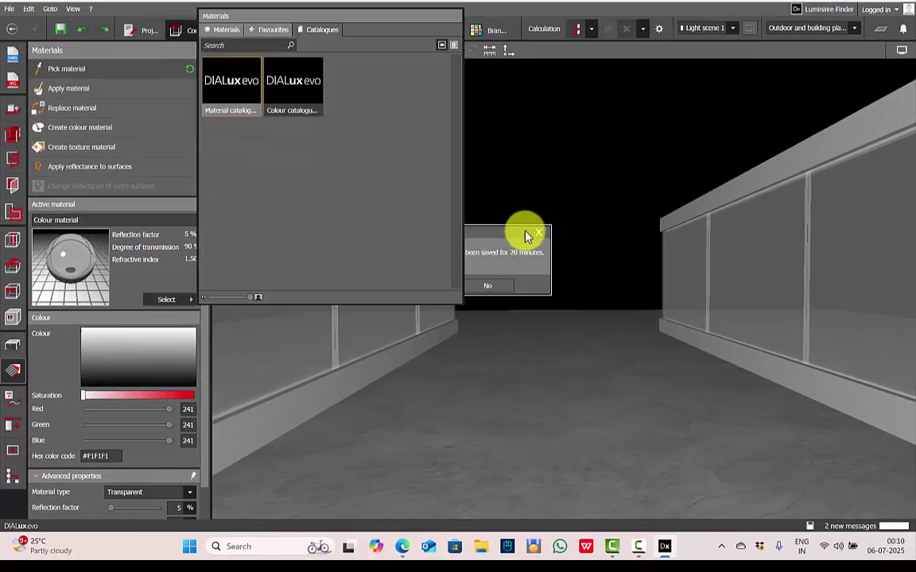
{"action": "left_click", "coordinate": [284, 111]}
{"action": "left_click", "coordinate": [118, 209]}
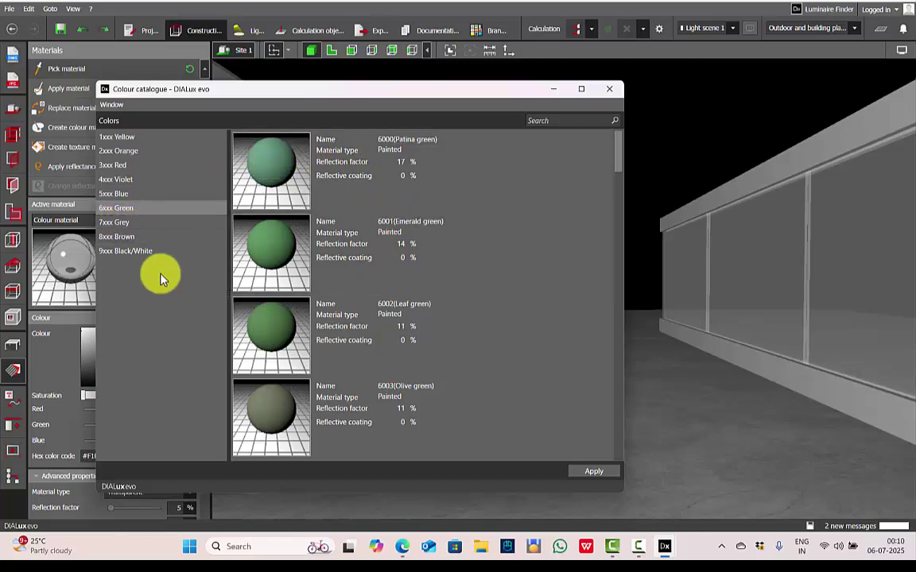
{"action": "left_click", "coordinate": [119, 180]}
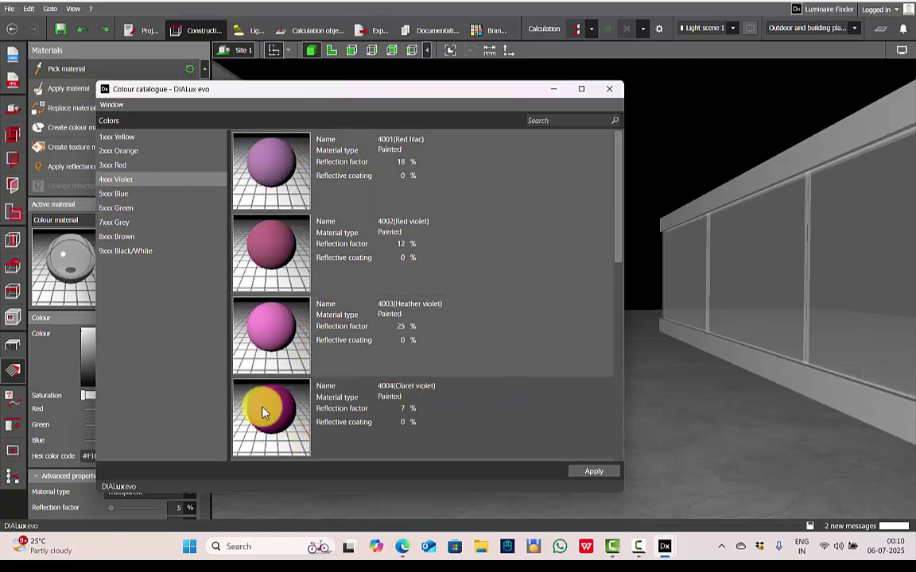
{"action": "double_click", "coordinate": [303, 411]}
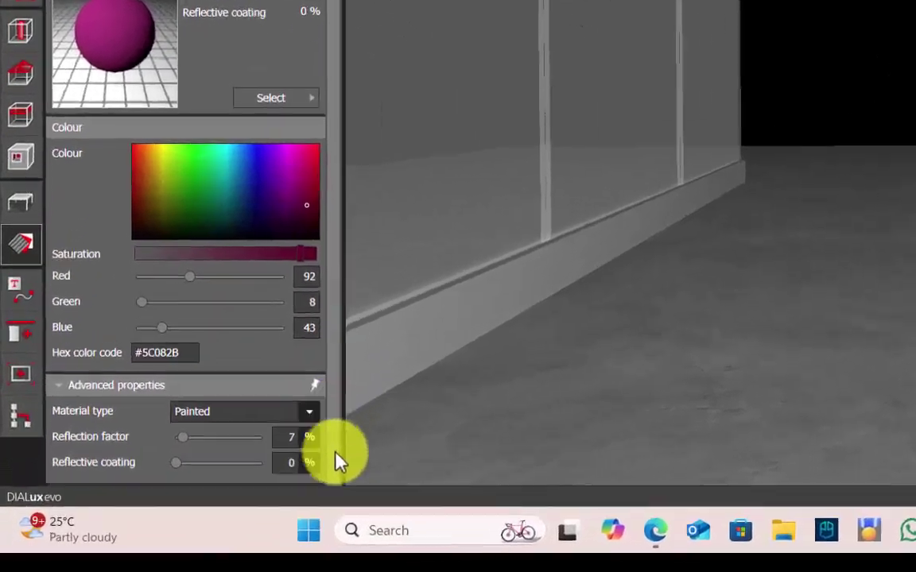
- Make the claret violet material transparent with 70 % transmission, 5 % reflection factor and a refractive index of 2
{"action": "left_click", "coordinate": [201, 422]}
{"action": "left_click", "coordinate": [209, 479]}
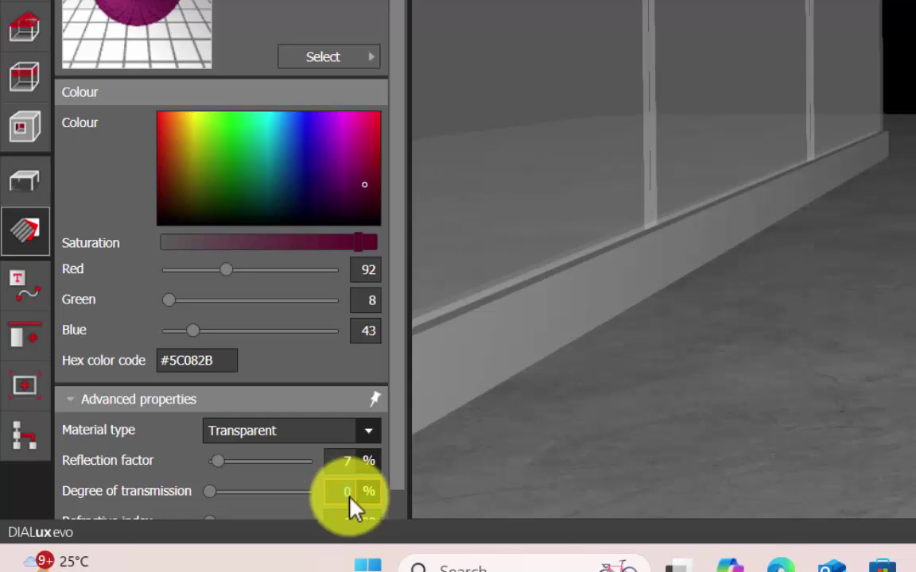
{"action": "left_click", "coordinate": [347, 492]}
{"action": "type", "text": "70"}
{"action": "key", "text": "Return"}
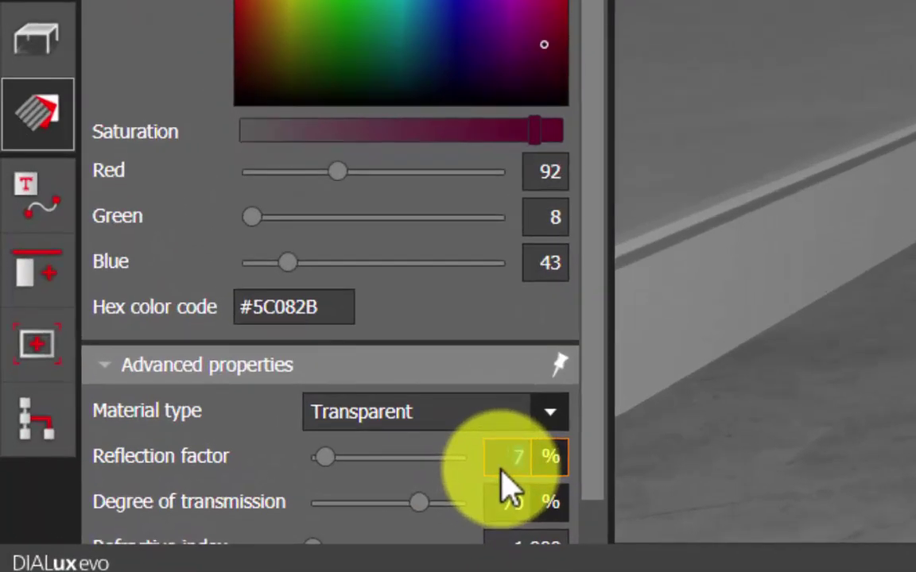
{"action": "left_click", "coordinate": [501, 471]}
{"action": "type", "text": "5"}
{"action": "key", "text": "Return"}
{"action": "left_click", "coordinate": [465, 521]}
{"action": "type", "text": "2"}
{"action": "key", "text": "Return"}
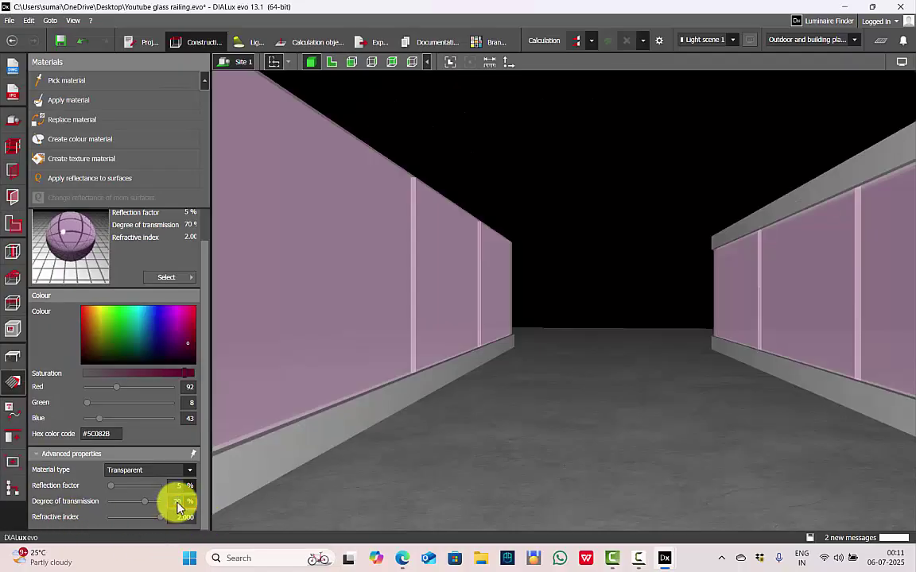
- Set the violet material's degree of transmission to 50 % and replace the glass panels' material with it
{"action": "type", "text": "50"}
{"action": "key", "text": "Return"}
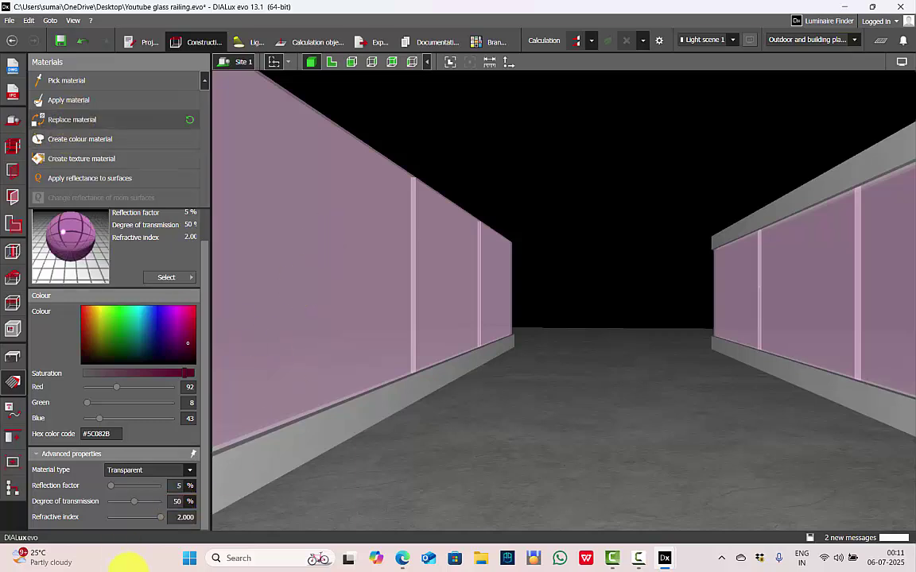
{"action": "left_click", "coordinate": [340, 226]}
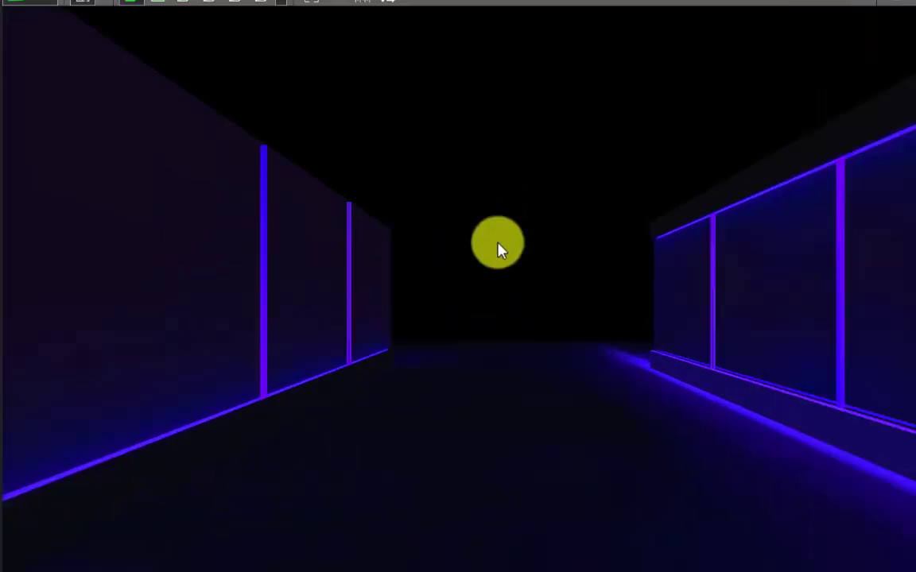
- Examine the blue-lit violet glass of both balustrades up close in the 3D view
{"action": "right_click_drag", "start_coordinate": [498, 245], "coordinate": [474, 252]}
{"action": "scroll", "coordinate": [163, 273], "scroll_direction": "up", "scroll_amount": 2}
{"action": "left_click_drag", "start_coordinate": [163, 279], "coordinate": [375, 348]}
{"action": "left_click_drag", "start_coordinate": [400, 255], "coordinate": [395, 278]}
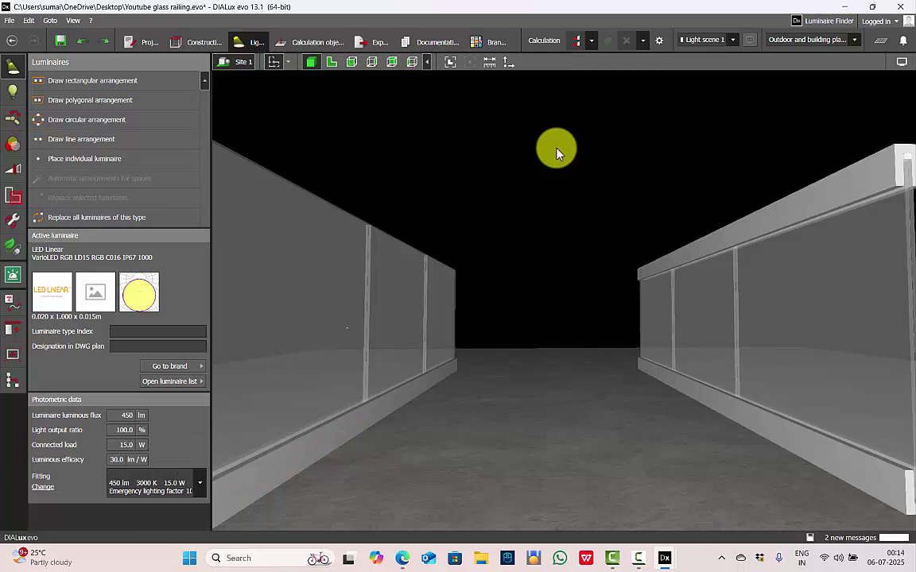
- Select the luminaires of both balustrades in the floor plan and open their lamp spectrum for changing
{"action": "left_click_drag", "start_coordinate": [556, 151], "coordinate": [580, 249]}
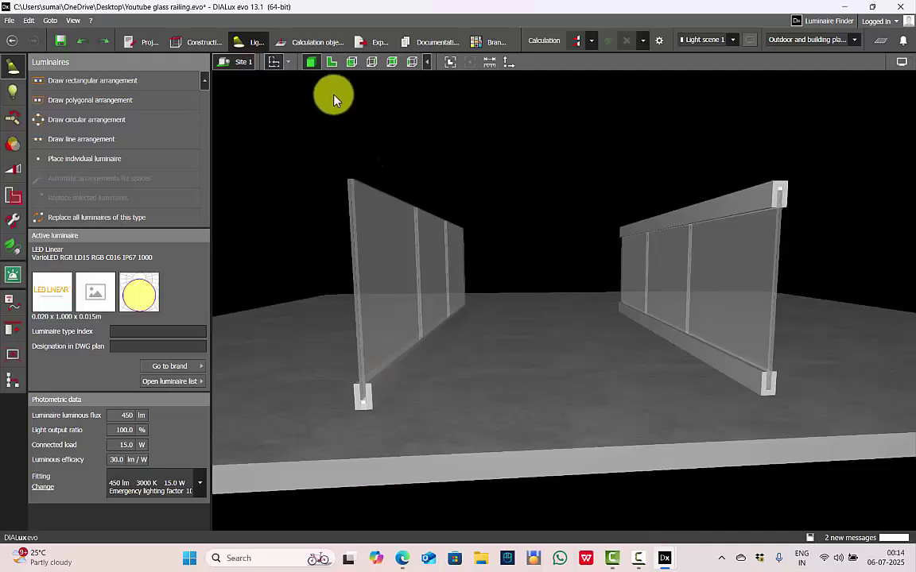
{"action": "left_click", "coordinate": [331, 63]}
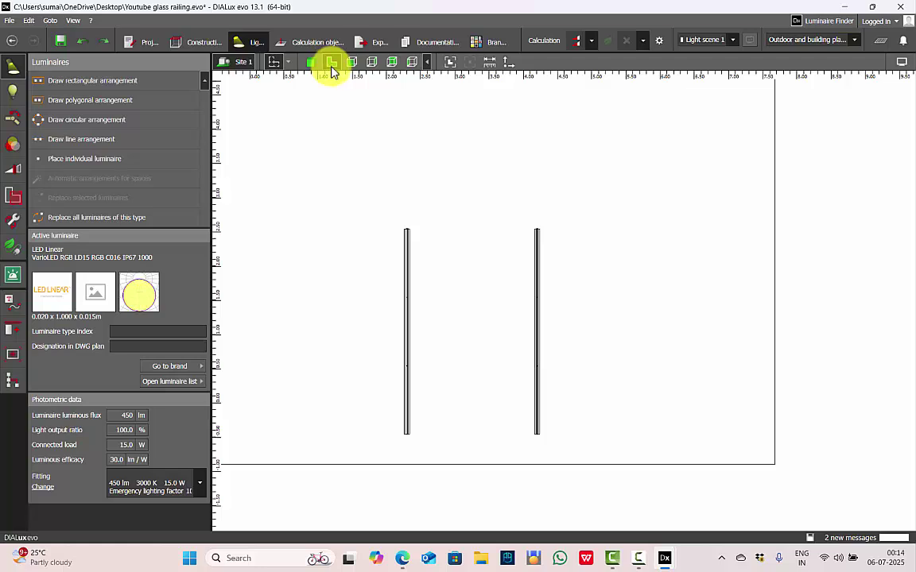
{"action": "left_click_drag", "start_coordinate": [351, 147], "coordinate": [682, 499]}
{"action": "left_click", "coordinate": [13, 90]}
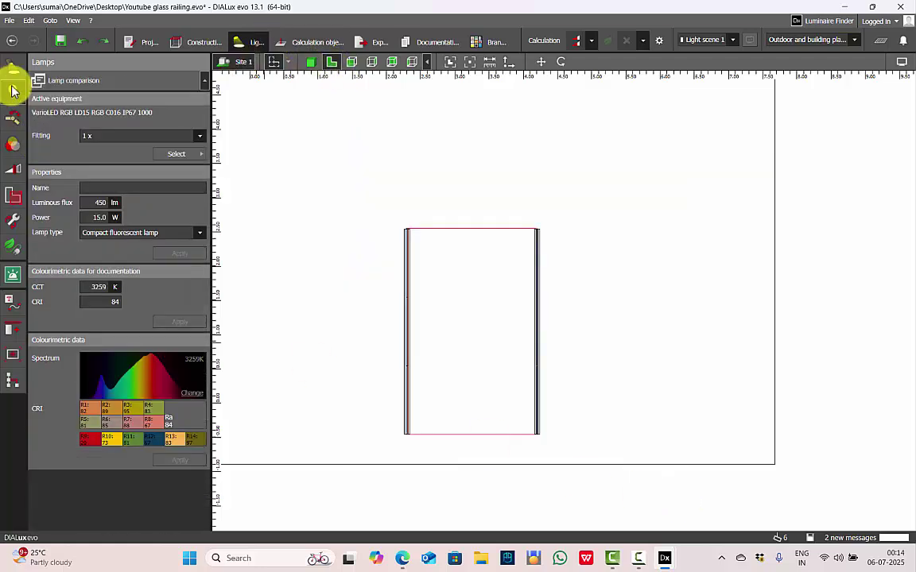
{"action": "left_click", "coordinate": [196, 394]}
{"action": "left_click", "coordinate": [363, 61]}
- Apply colour effect filter 058 from the filter catalogue to the selected luminaires' light output
{"action": "left_click", "coordinate": [13, 145]}
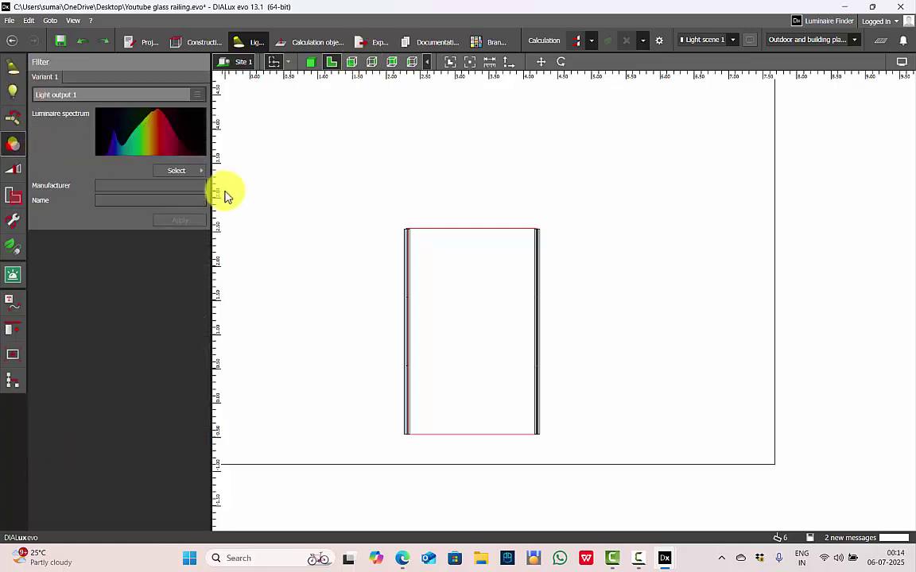
{"action": "left_click", "coordinate": [195, 174]}
{"action": "left_click", "coordinate": [243, 263]}
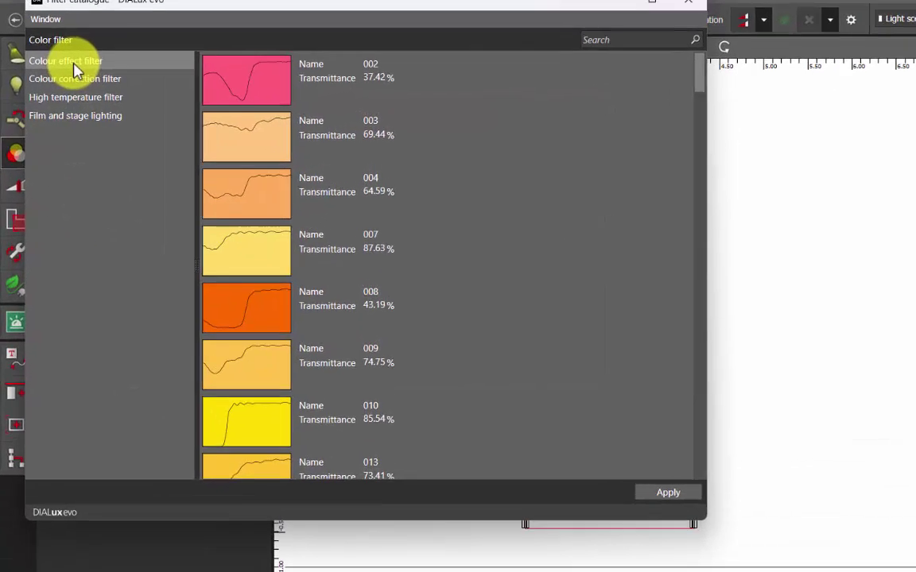
{"action": "left_click_drag", "start_coordinate": [542, 84], "coordinate": [545, 130]}
{"action": "scroll", "coordinate": [910, 149], "scroll_direction": "down", "scroll_amount": 3}
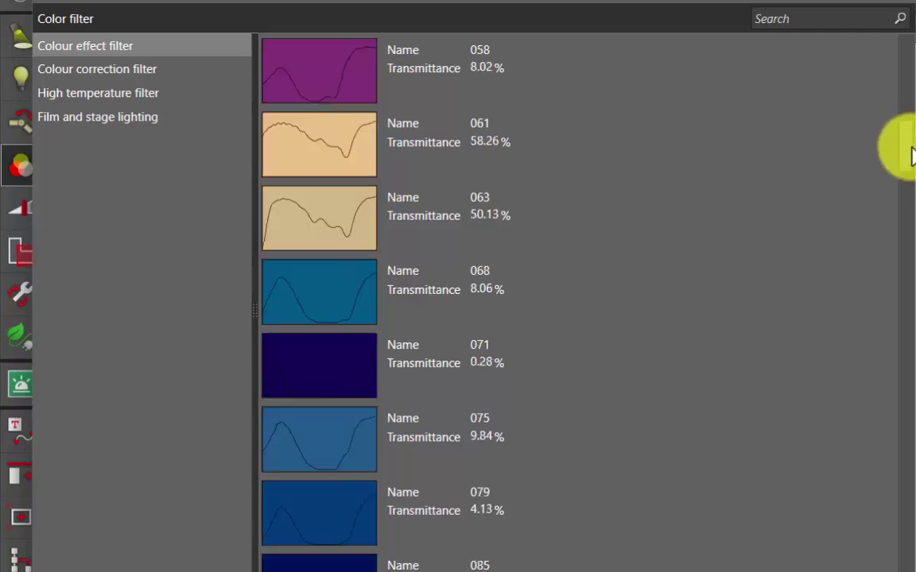
{"action": "scroll", "coordinate": [899, 149], "scroll_direction": "up", "scroll_amount": 1}
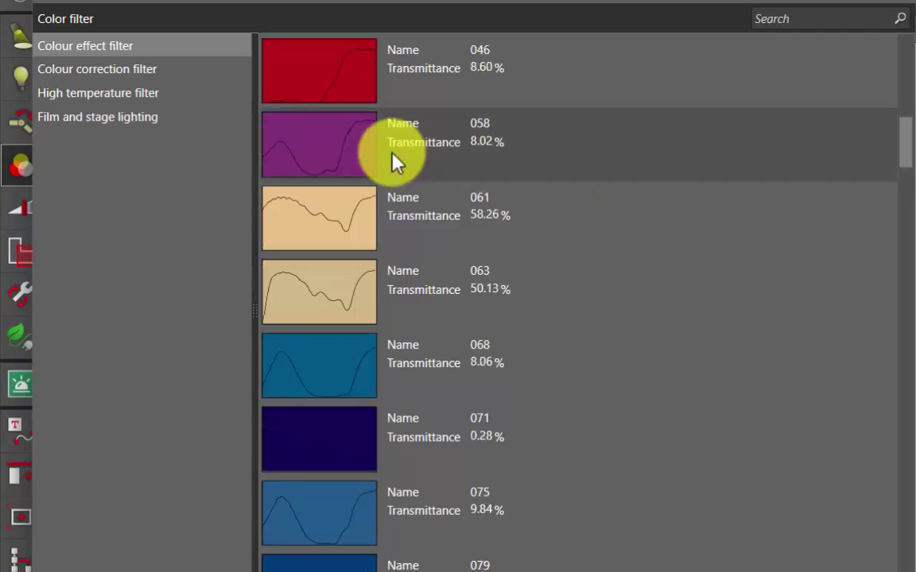
{"action": "left_click", "coordinate": [503, 150]}
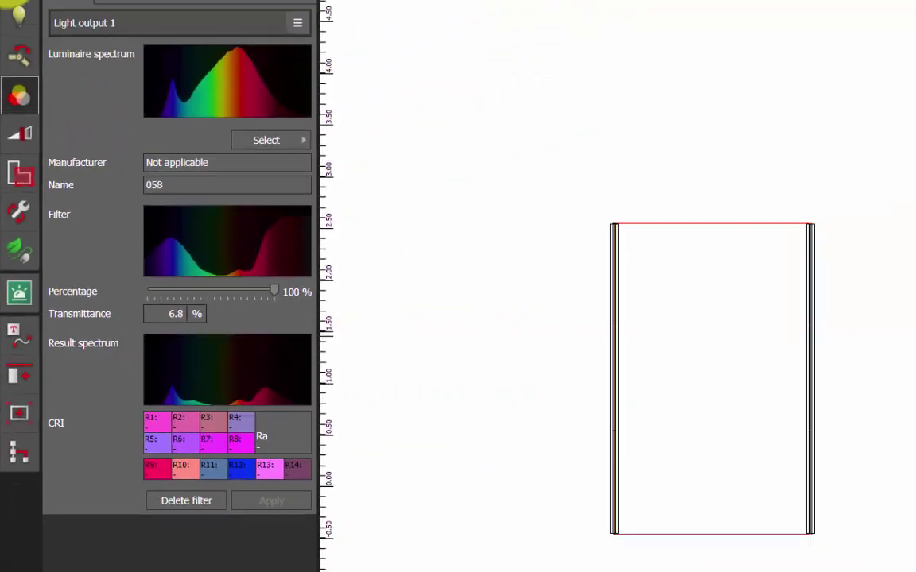
- Calculate the lighting with filter 058 and inspect both balustrades in the 3D view
{"action": "left_click", "coordinate": [16, 61]}
{"action": "left_click", "coordinate": [361, 57]}
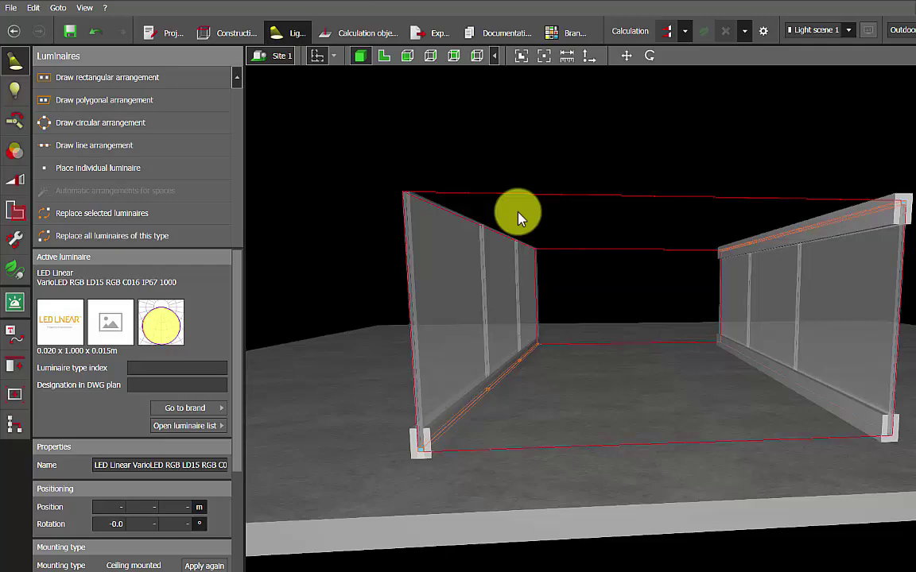
{"action": "left_click", "coordinate": [658, 34]}
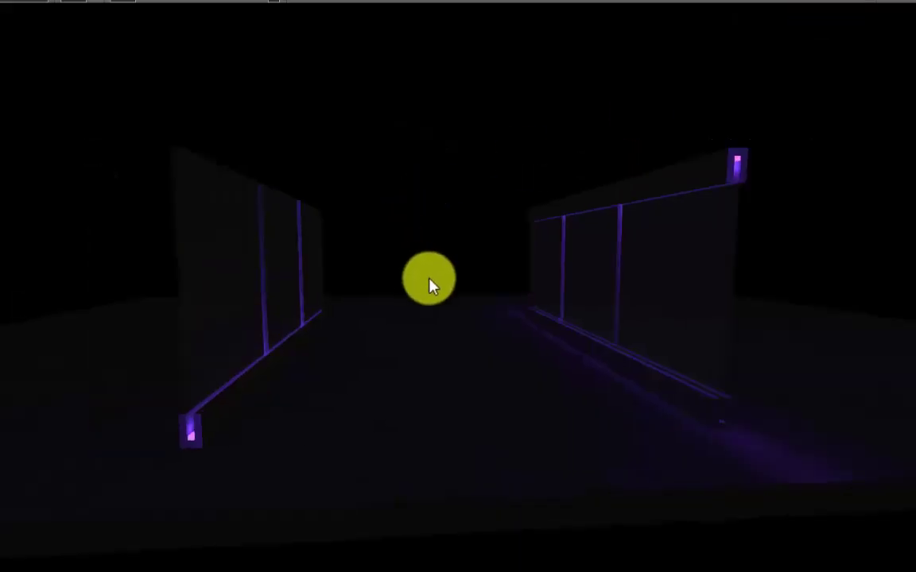
{"action": "scroll", "coordinate": [429, 278], "scroll_direction": "up", "scroll_amount": 3}
{"action": "right_click_drag", "start_coordinate": [429, 278], "coordinate": [424, 272]}
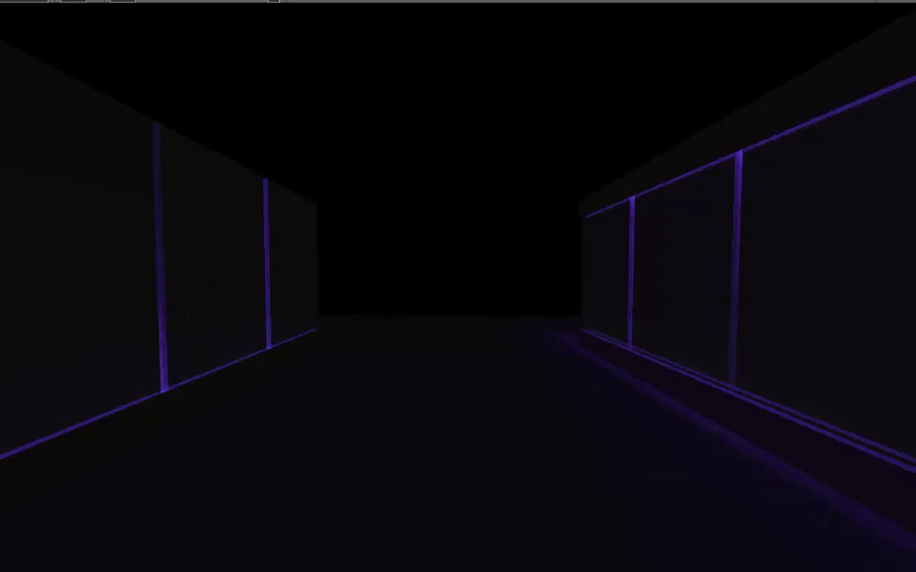
{"action": "scroll", "coordinate": [445, 373], "scroll_direction": "down", "scroll_amount": 3}
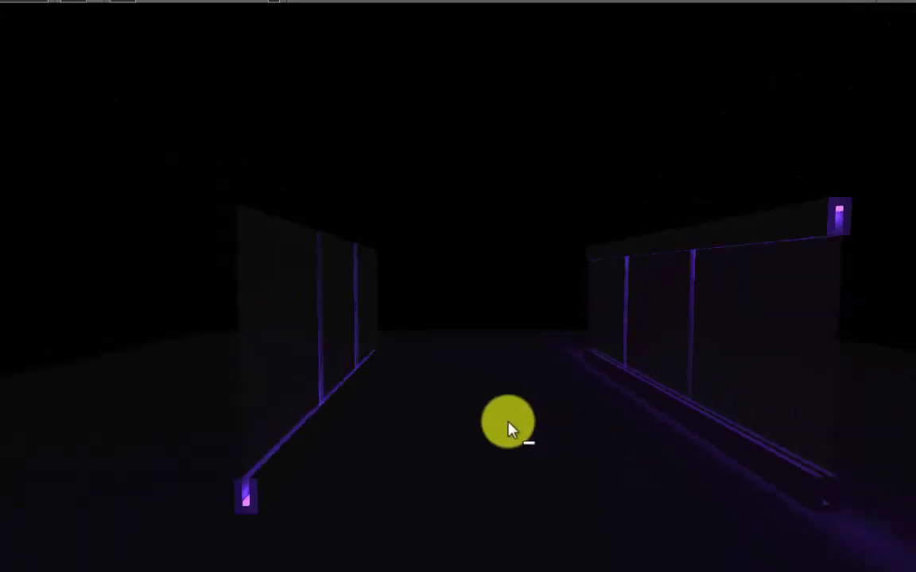
- Discard the calculation results and select the luminaires of both balustrades in the floor plan for a filter change
{"action": "left_click", "coordinate": [357, 304]}
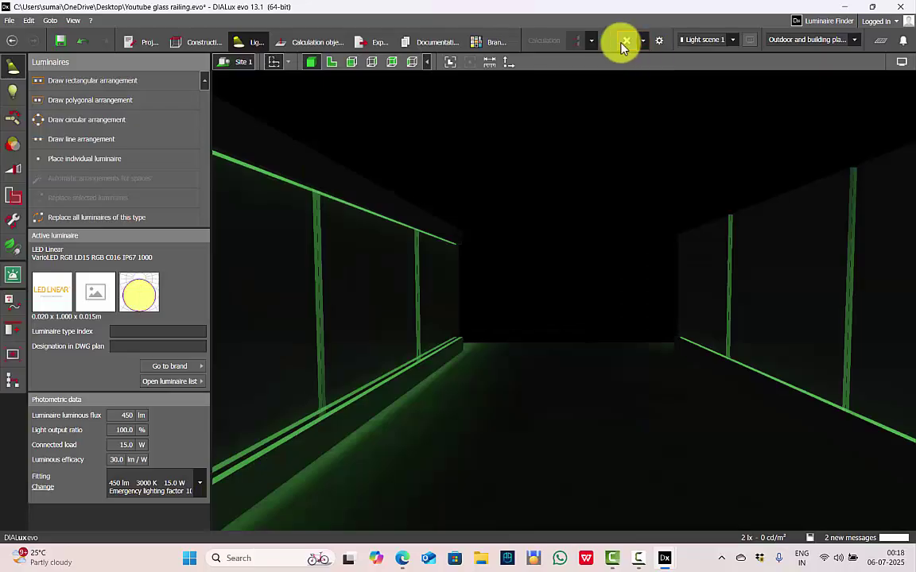
{"action": "left_click", "coordinate": [626, 40]}
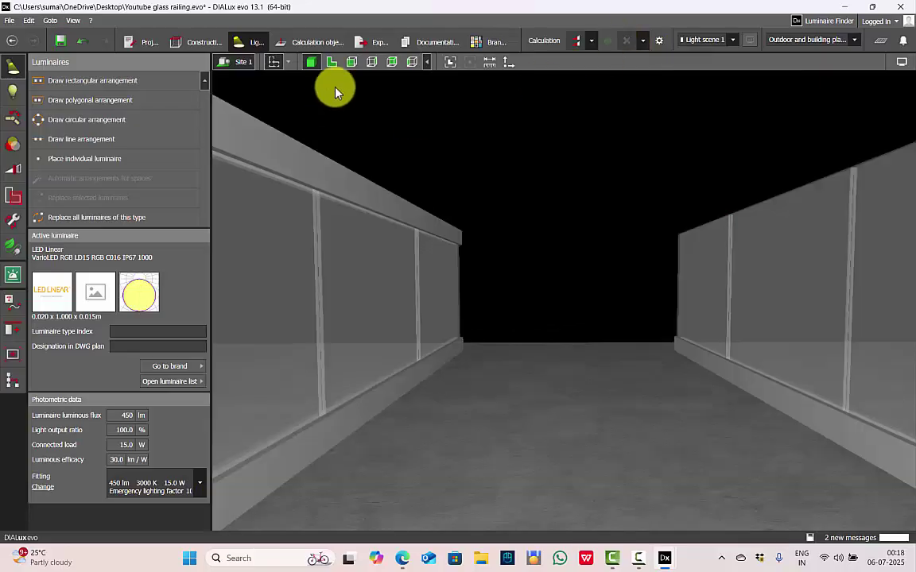
{"action": "left_click", "coordinate": [332, 62]}
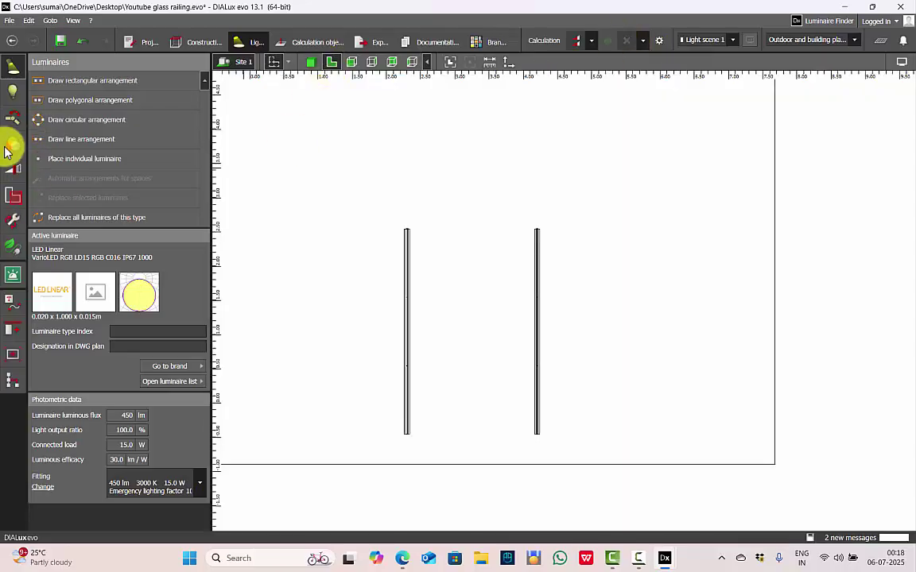
{"action": "left_click", "coordinate": [13, 144]}
{"action": "left_click_drag", "start_coordinate": [352, 165], "coordinate": [641, 517]}
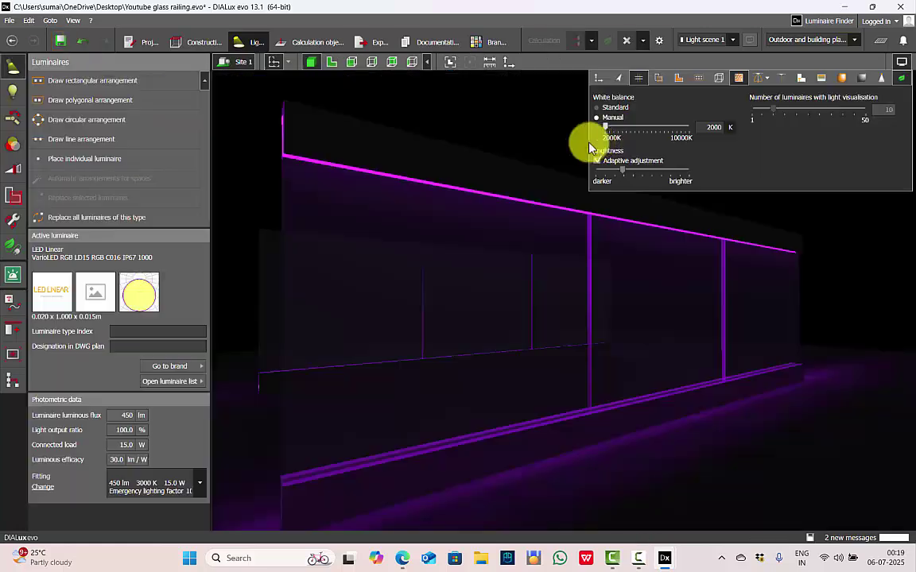
- Try a manual white balance of 3045 K and a brighter display in the 3D view, and return the white balance to 2000 K
{"action": "left_click_drag", "start_coordinate": [606, 127], "coordinate": [618, 143]}
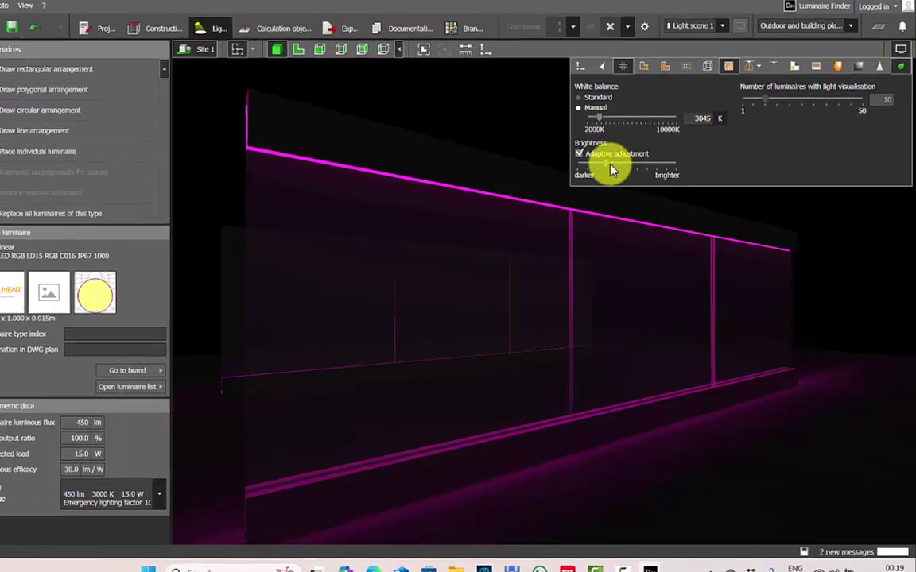
{"action": "left_click_drag", "start_coordinate": [612, 169], "coordinate": [645, 175]}
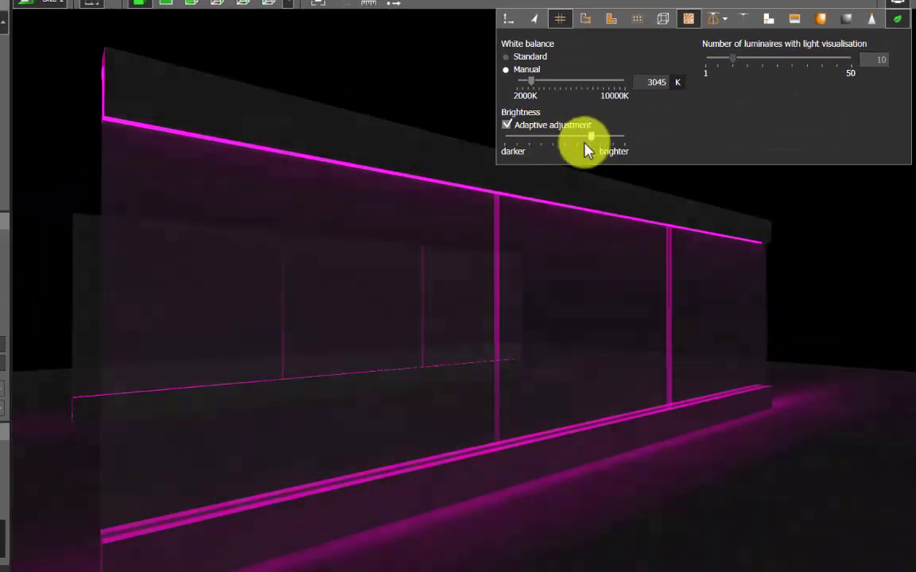
{"action": "left_click_drag", "start_coordinate": [584, 146], "coordinate": [546, 157]}
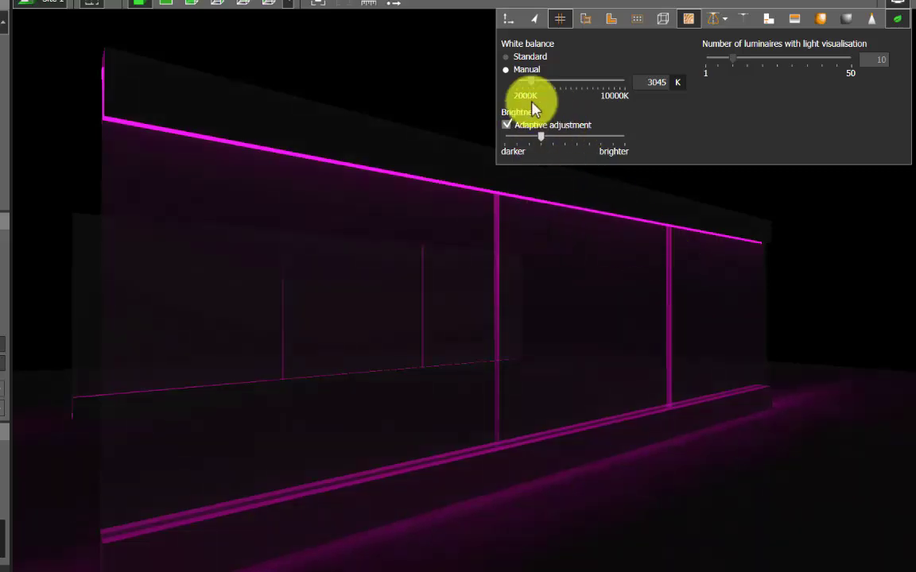
{"action": "left_click_drag", "start_coordinate": [536, 83], "coordinate": [510, 112]}
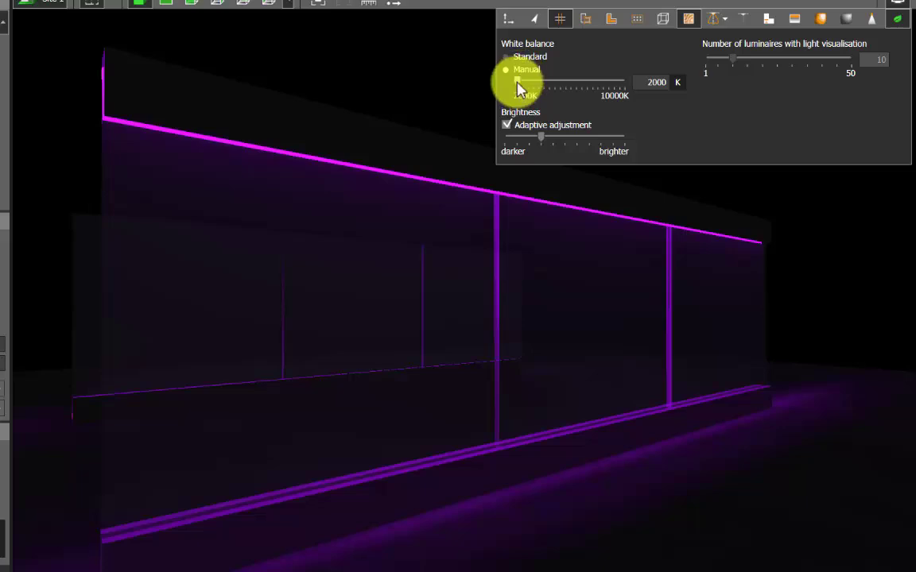
{"action": "left_click_drag", "start_coordinate": [519, 87], "coordinate": [495, 93]}
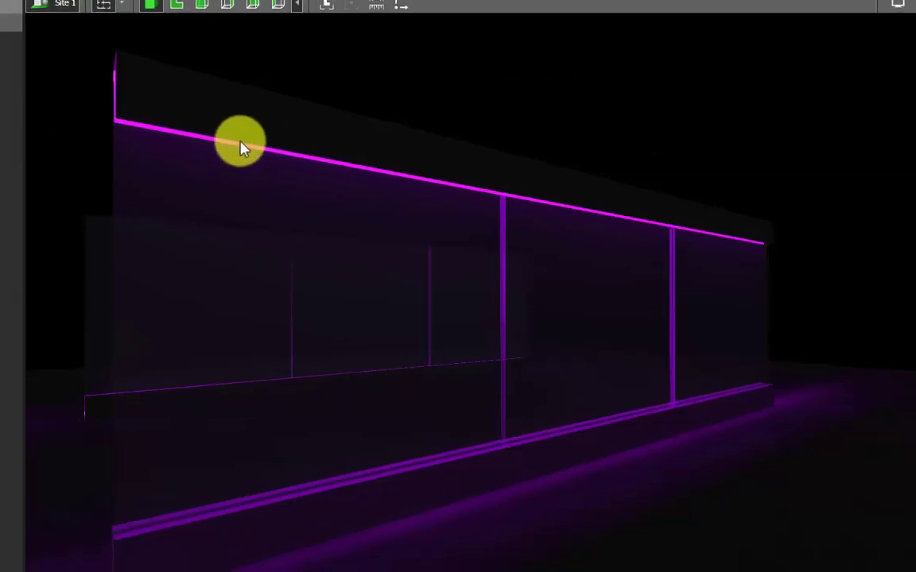
- Show the filter data of the top-lit balustrade's luminaire and set the 3D view's manual white balance to 3364 K
{"action": "left_click", "coordinate": [237, 143]}
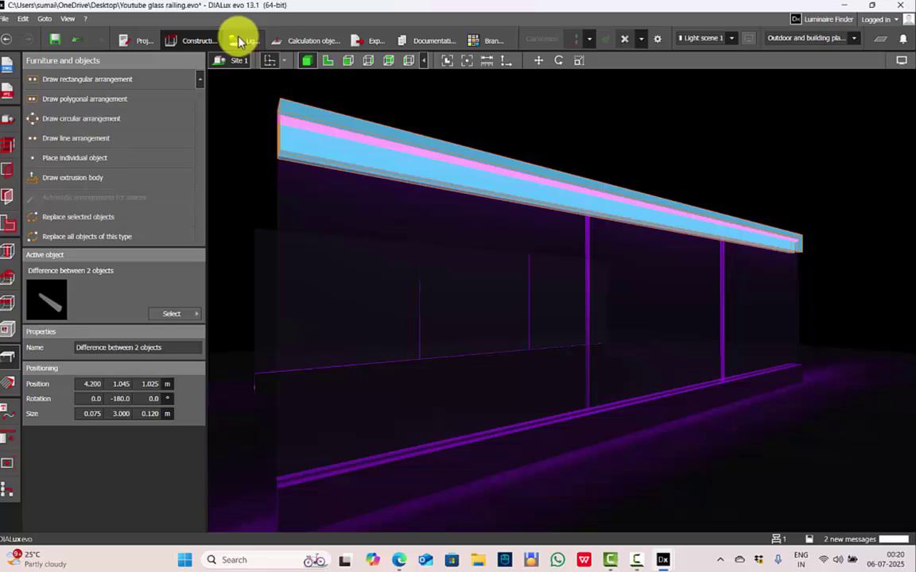
{"action": "left_click", "coordinate": [239, 41]}
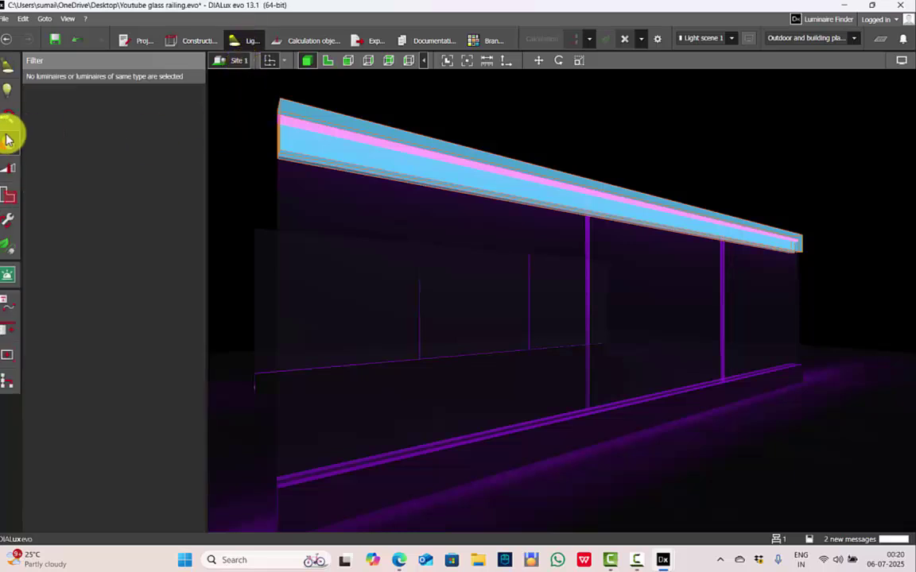
{"action": "left_click", "coordinate": [901, 60]}
{"action": "left_click_drag", "start_coordinate": [608, 128], "coordinate": [620, 130]}
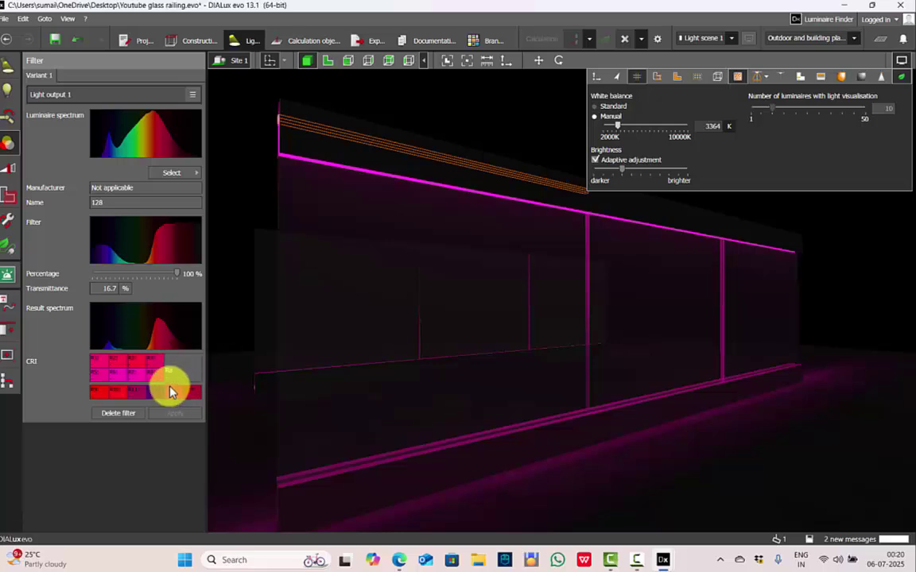
{"action": "left_click", "coordinate": [484, 119]}
{"action": "left_click_drag", "start_coordinate": [484, 119], "coordinate": [429, 265]}
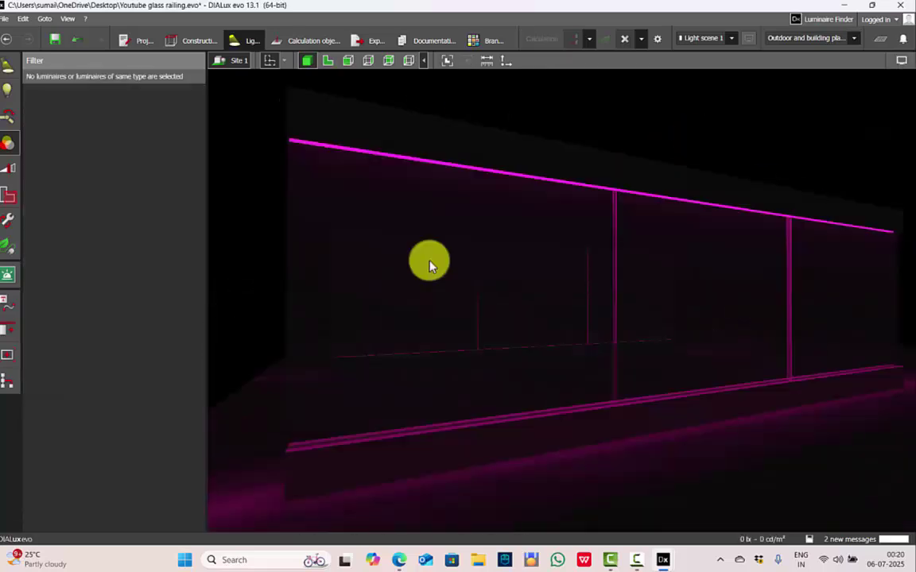